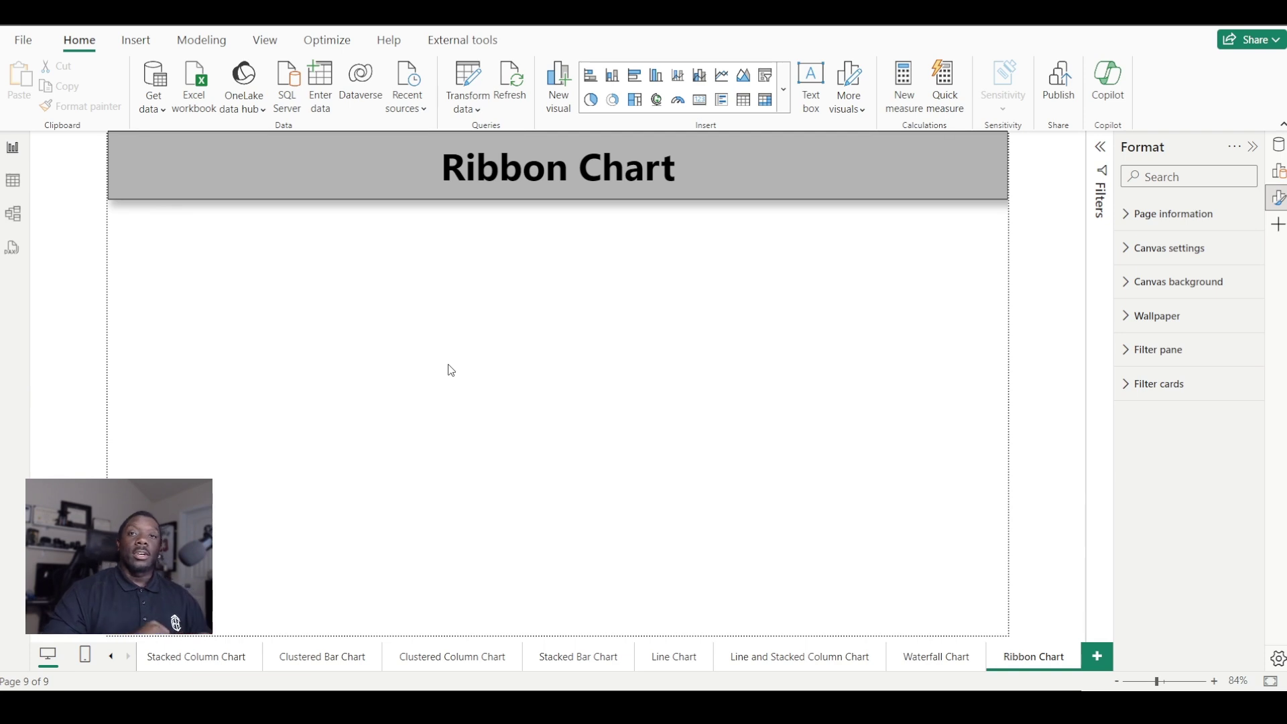
Bring up the visual gallery from the right rail to choose a ribbon chart.
{"action": "left_click", "coordinate": [1277, 199]}
{"action": "left_click", "coordinate": [1277, 172]}
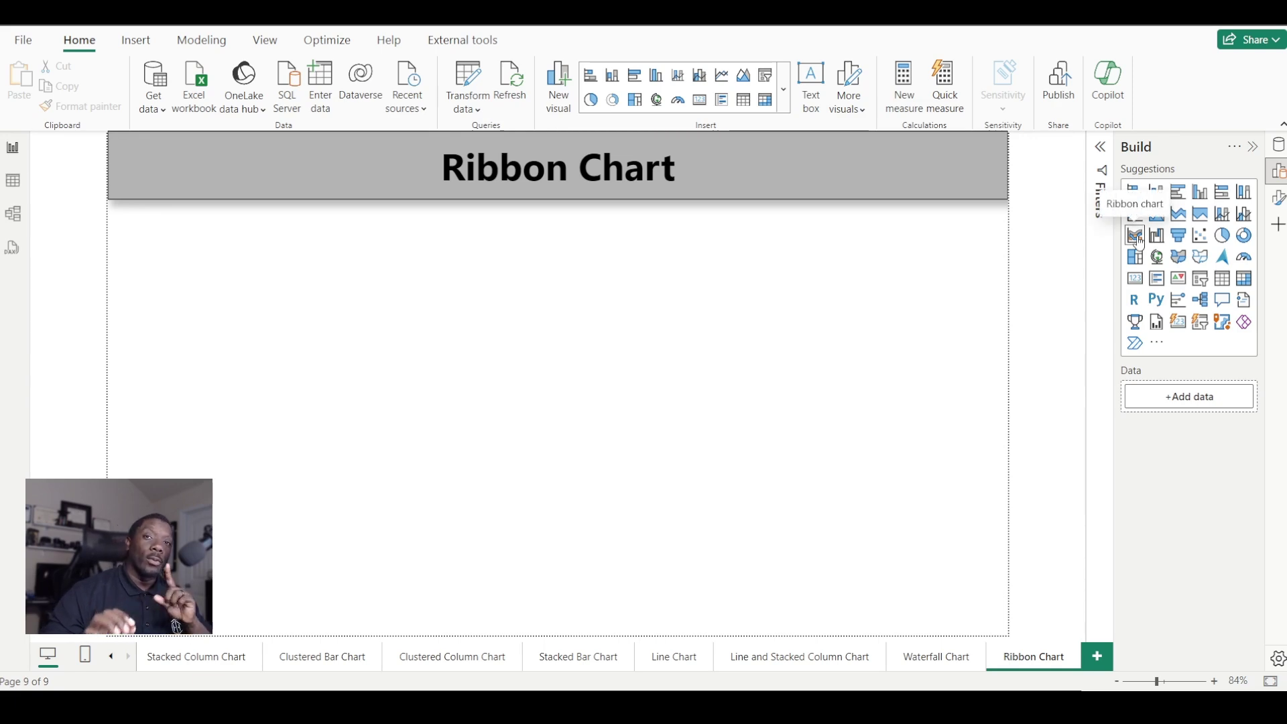
Insert a ribbon chart, enlarge it, and plot Sales against Product Category on the axes.
{"action": "left_click", "coordinate": [1135, 236]}
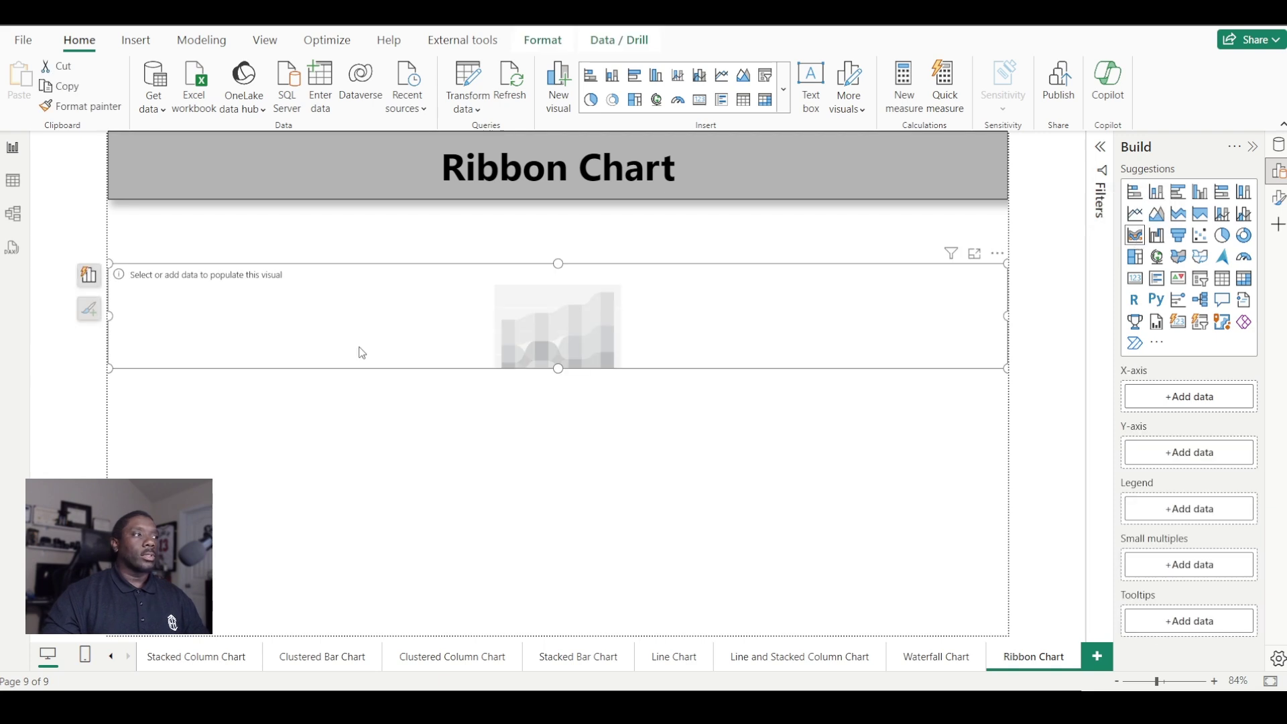
{"action": "left_click_drag", "start_coordinate": [111, 367], "coordinate": [219, 615]}
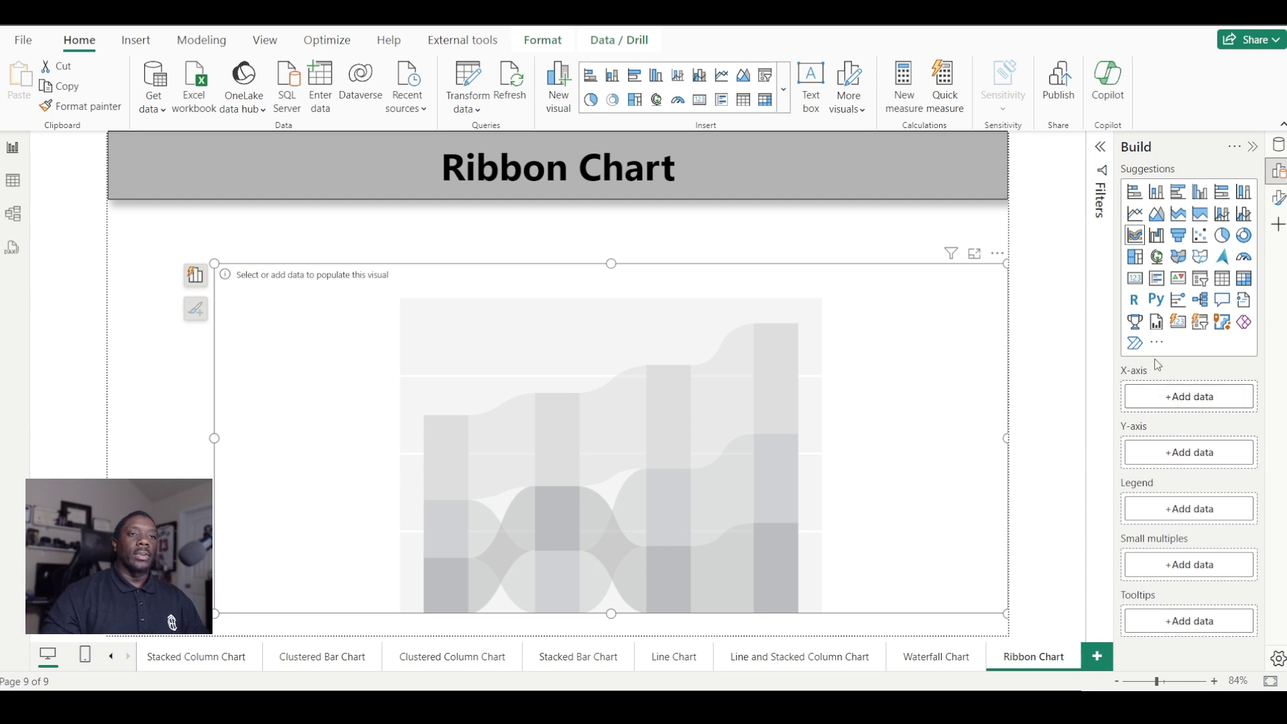
{"action": "left_click", "coordinate": [1177, 396]}
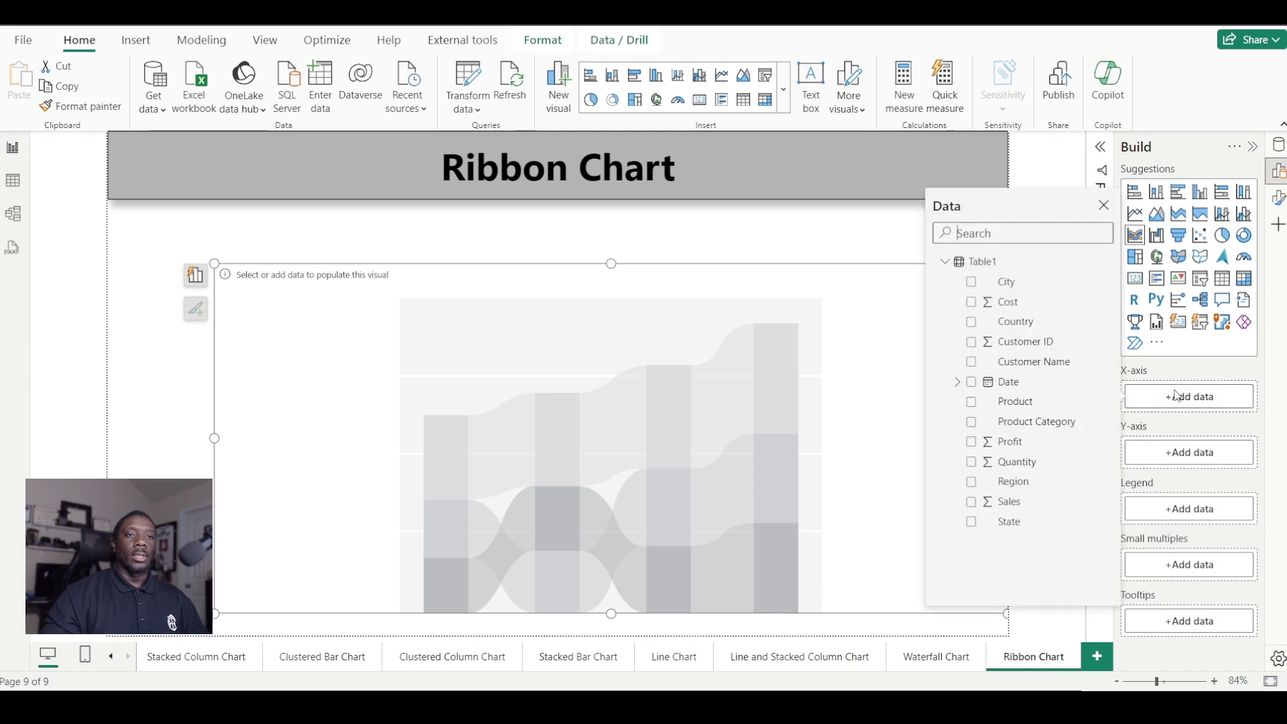
{"action": "left_click", "coordinate": [971, 422]}
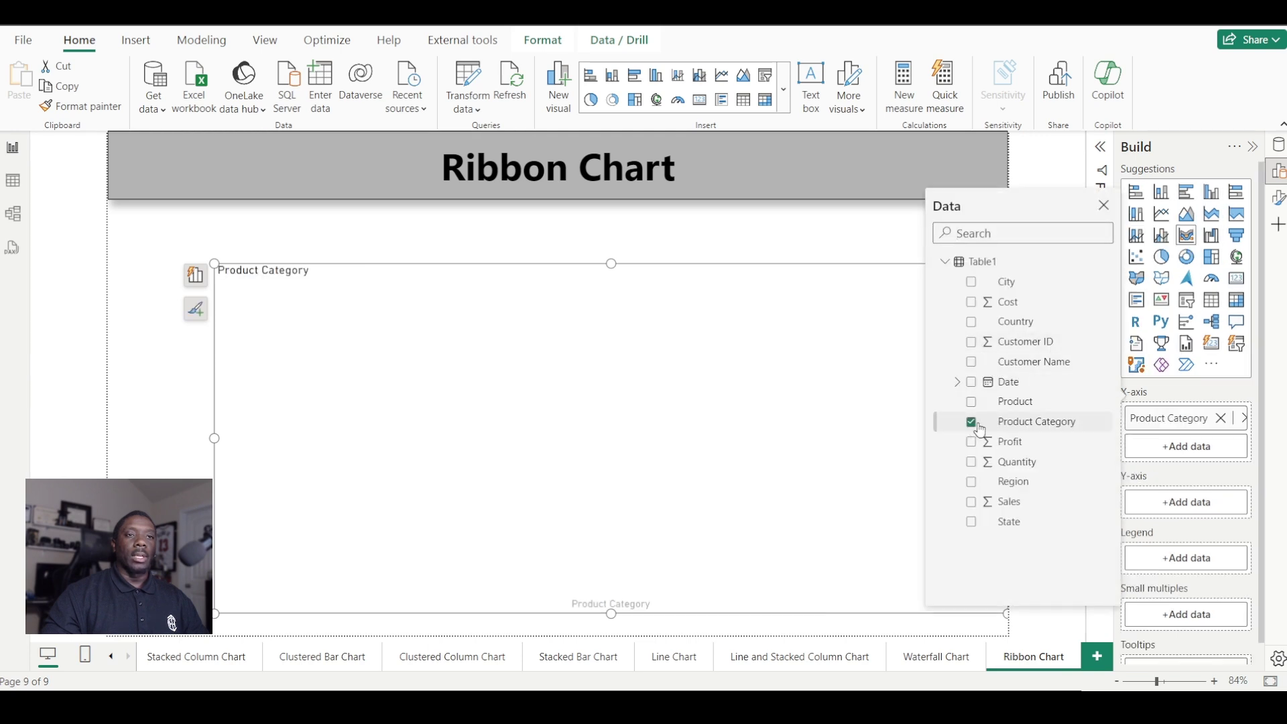
{"action": "left_click", "coordinate": [1174, 507]}
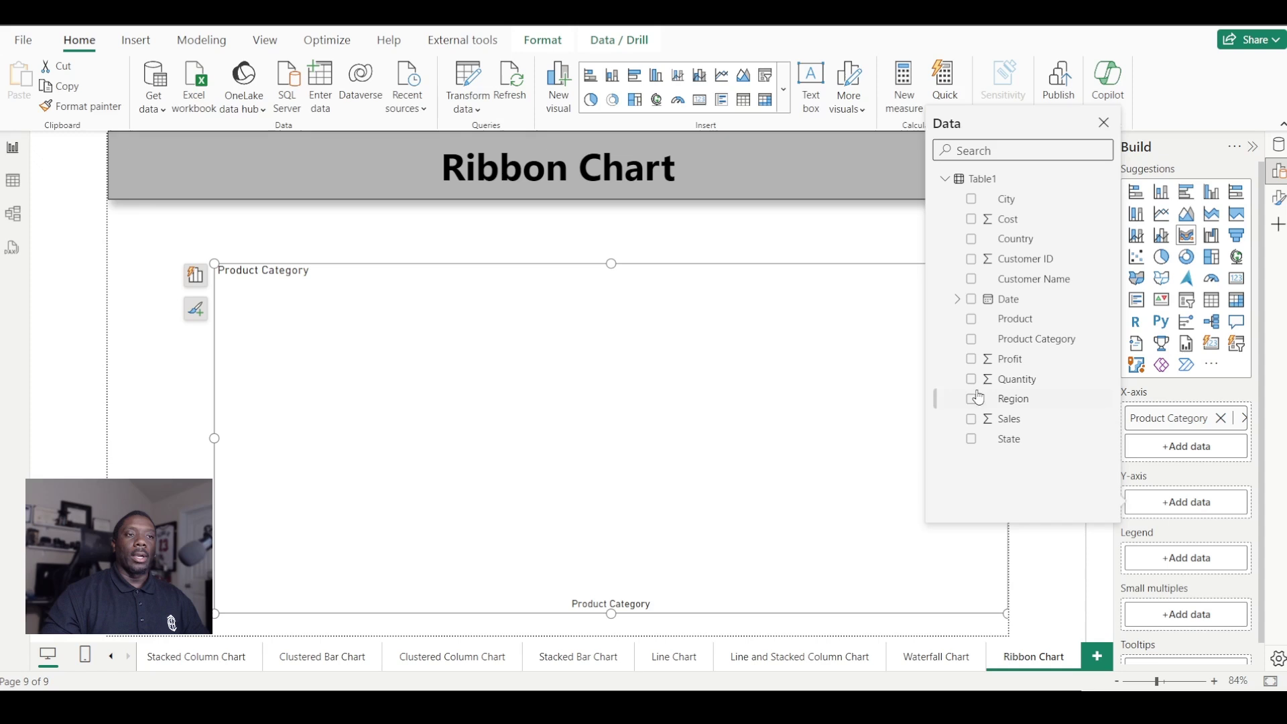
{"action": "left_click", "coordinate": [973, 421]}
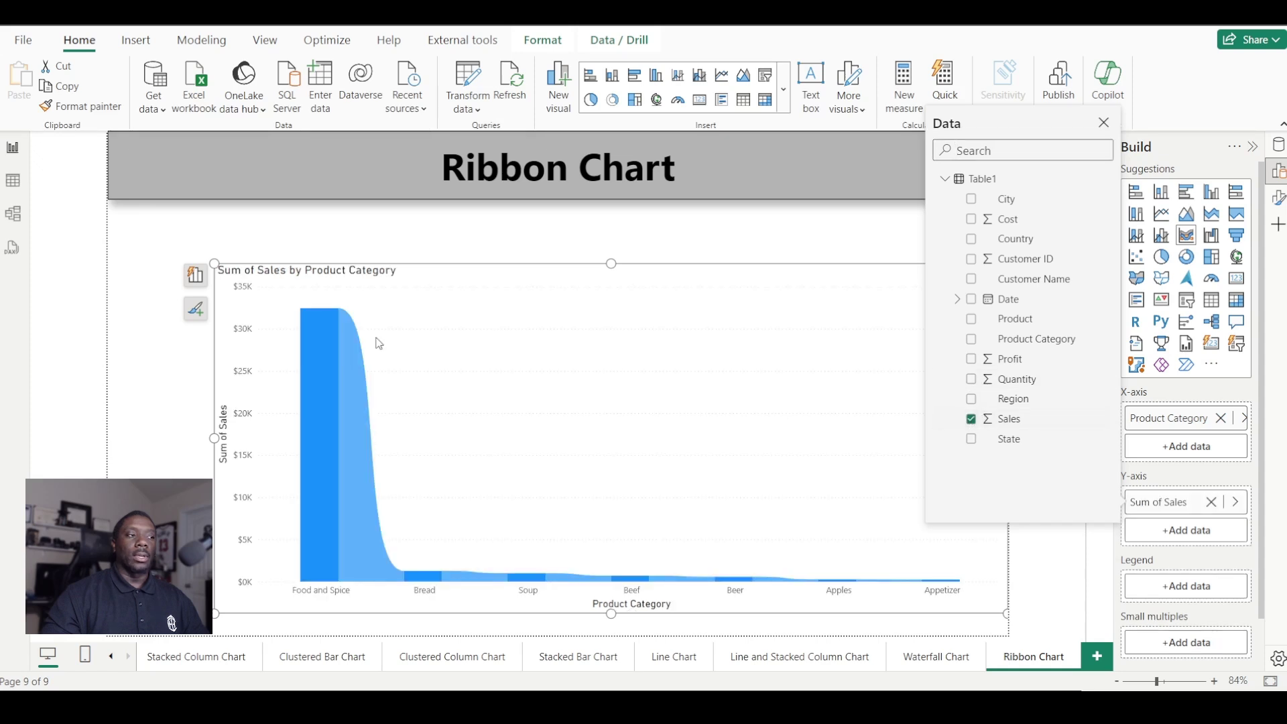
{"action": "left_click", "coordinate": [795, 246]}
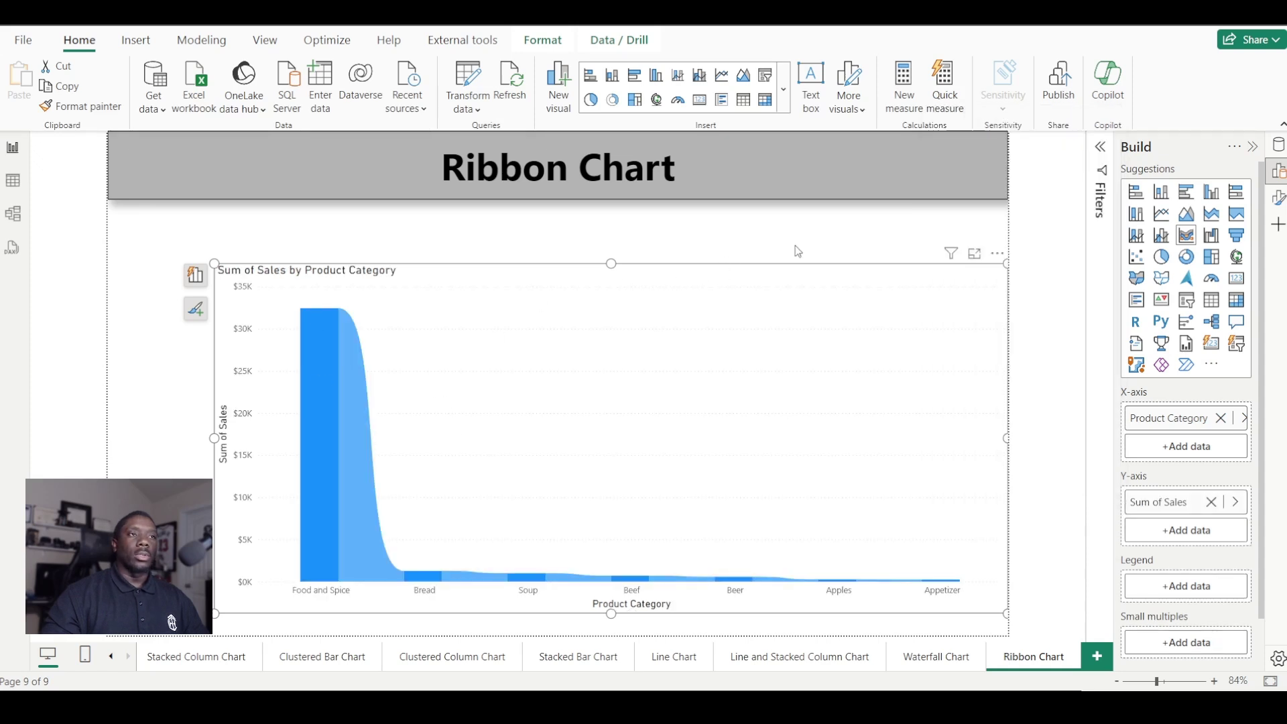
Exclude Food and Spice in the chart's own Product Category filter.
{"action": "left_click", "coordinate": [1102, 146]}
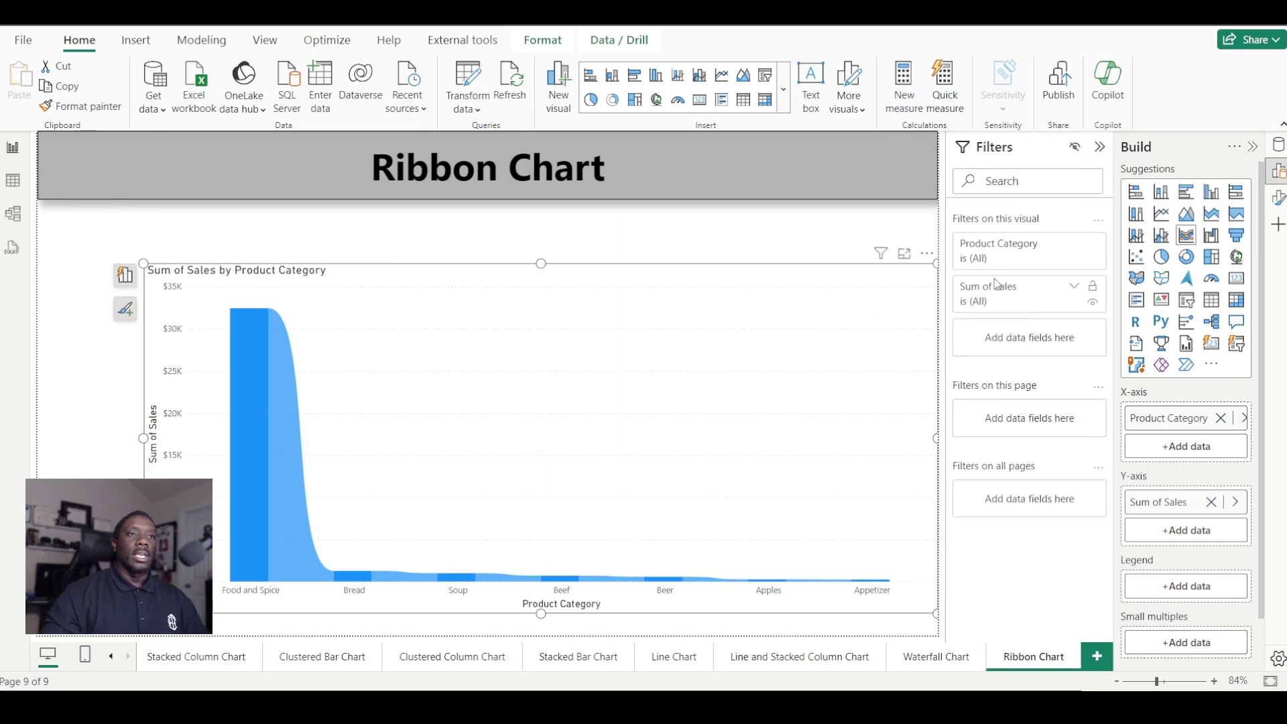
{"action": "left_click", "coordinate": [1074, 243]}
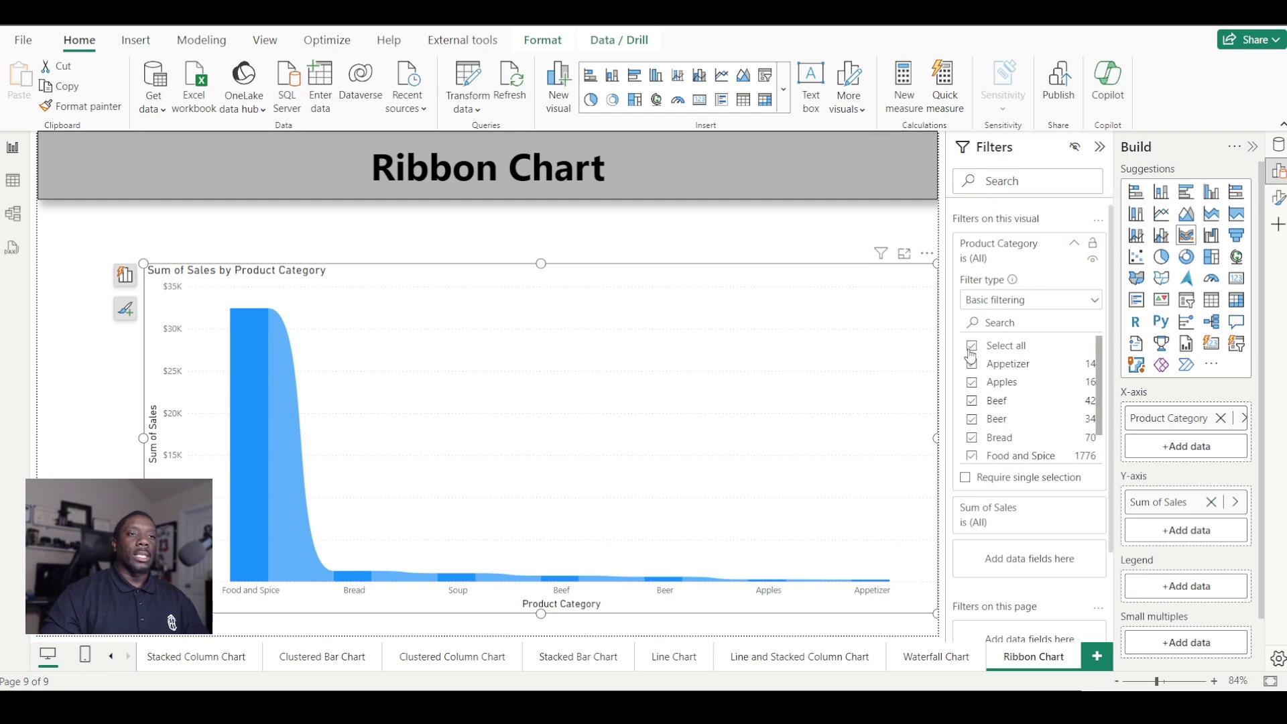
{"action": "left_click", "coordinate": [971, 456]}
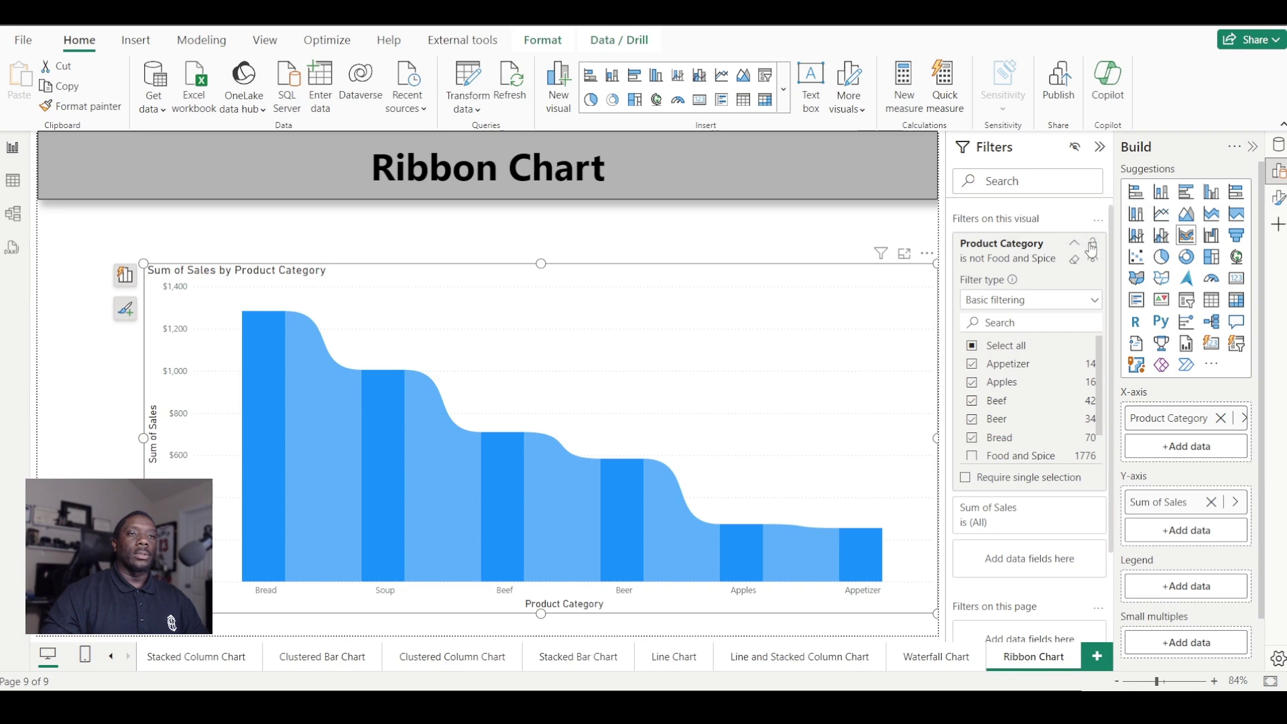
{"action": "left_click", "coordinate": [1075, 245]}
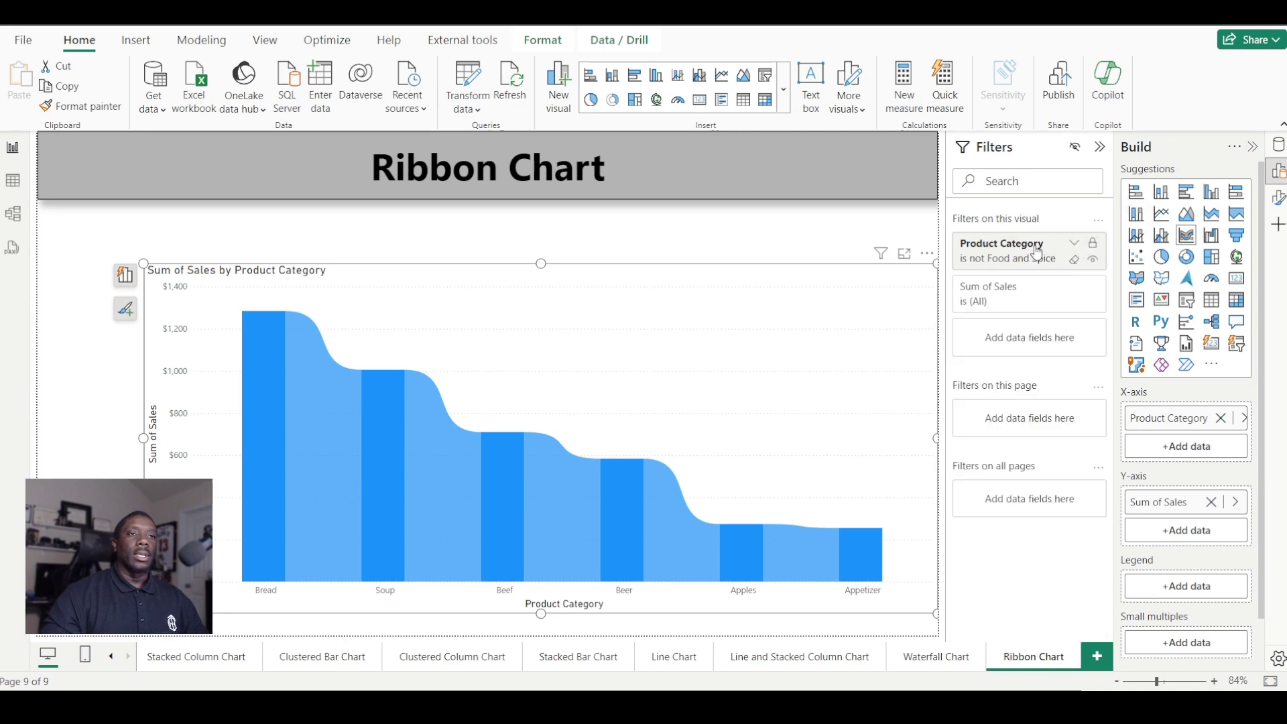
{"action": "left_click_drag", "start_coordinate": [1030, 257], "coordinate": [1030, 503]}
Add an all-pages Product Category filter excluding Food and Spice, then clear the visual-level filter.
{"action": "left_click", "coordinate": [1278, 145]}
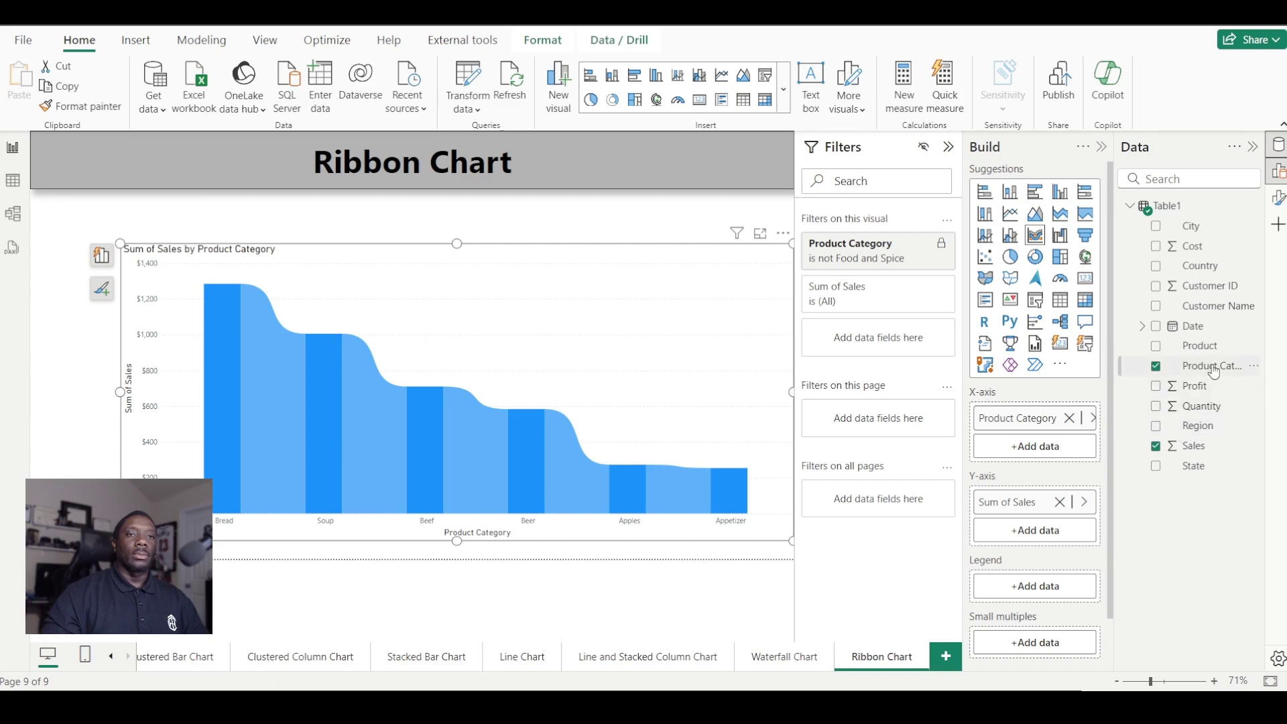
{"action": "left_click_drag", "start_coordinate": [1213, 371], "coordinate": [889, 513]}
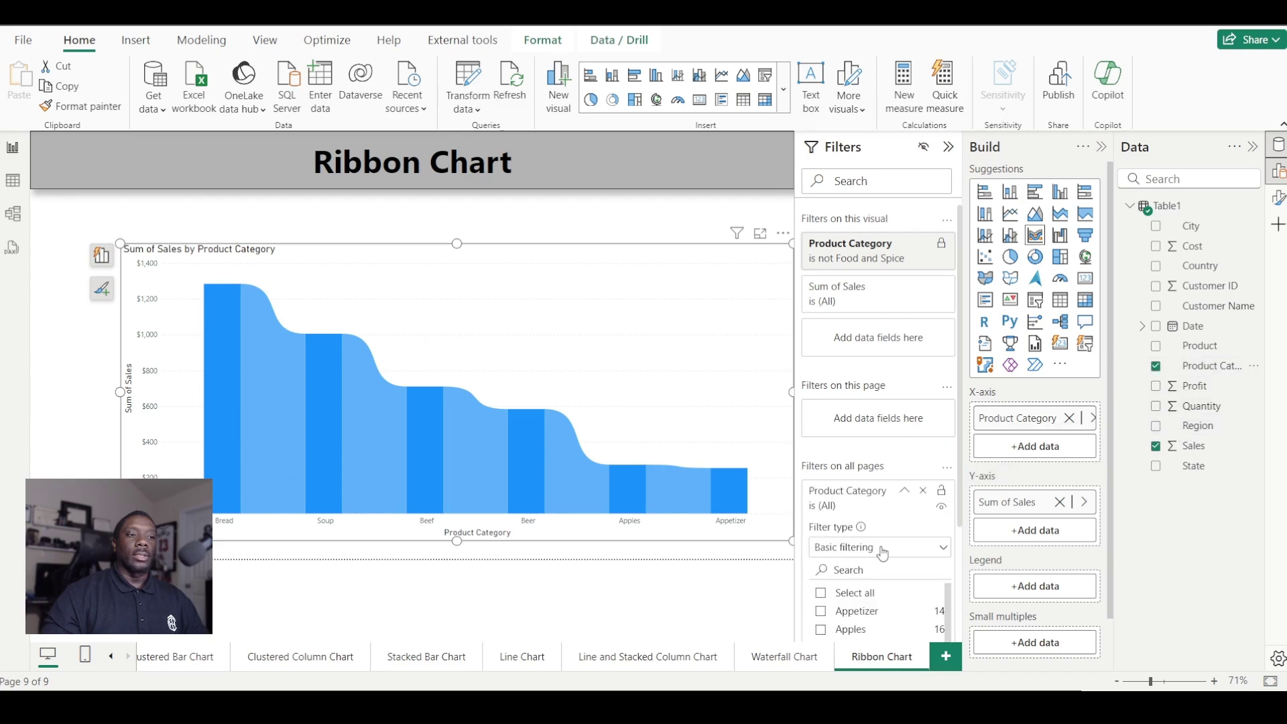
{"action": "scroll", "coordinate": [882, 551], "scroll_direction": "down", "scroll_amount": 3}
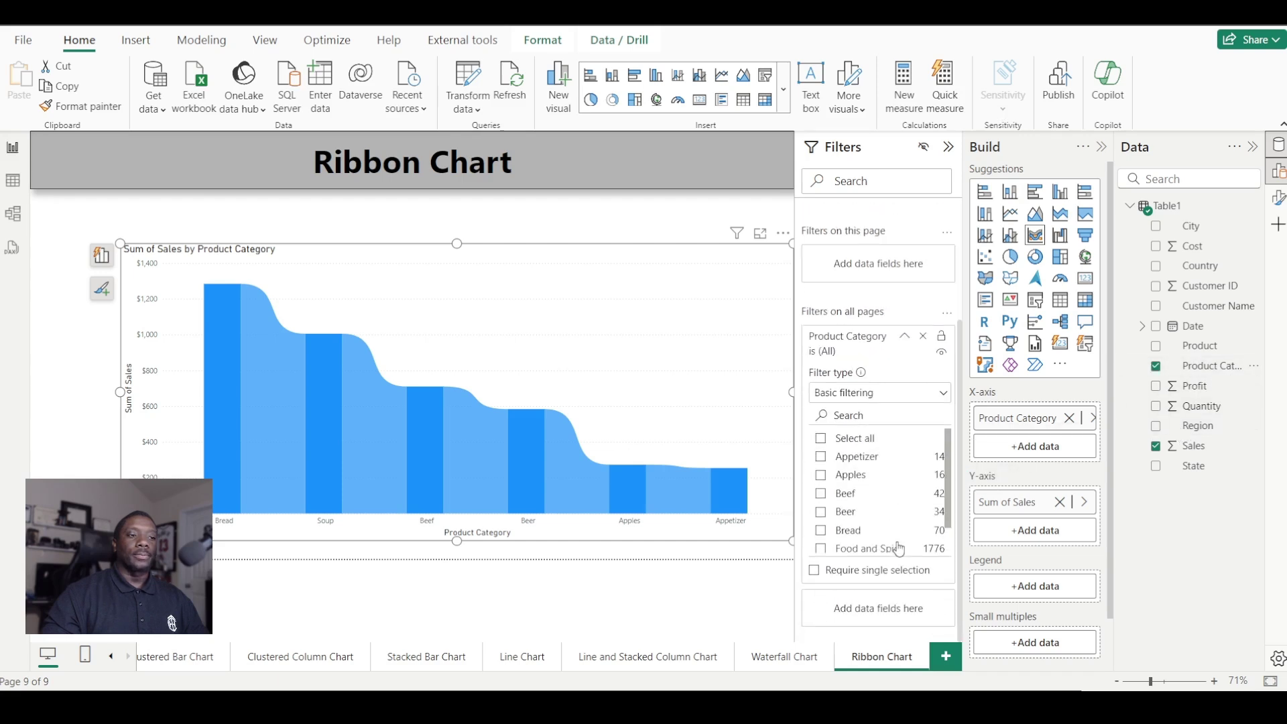
{"action": "left_click", "coordinate": [821, 549]}
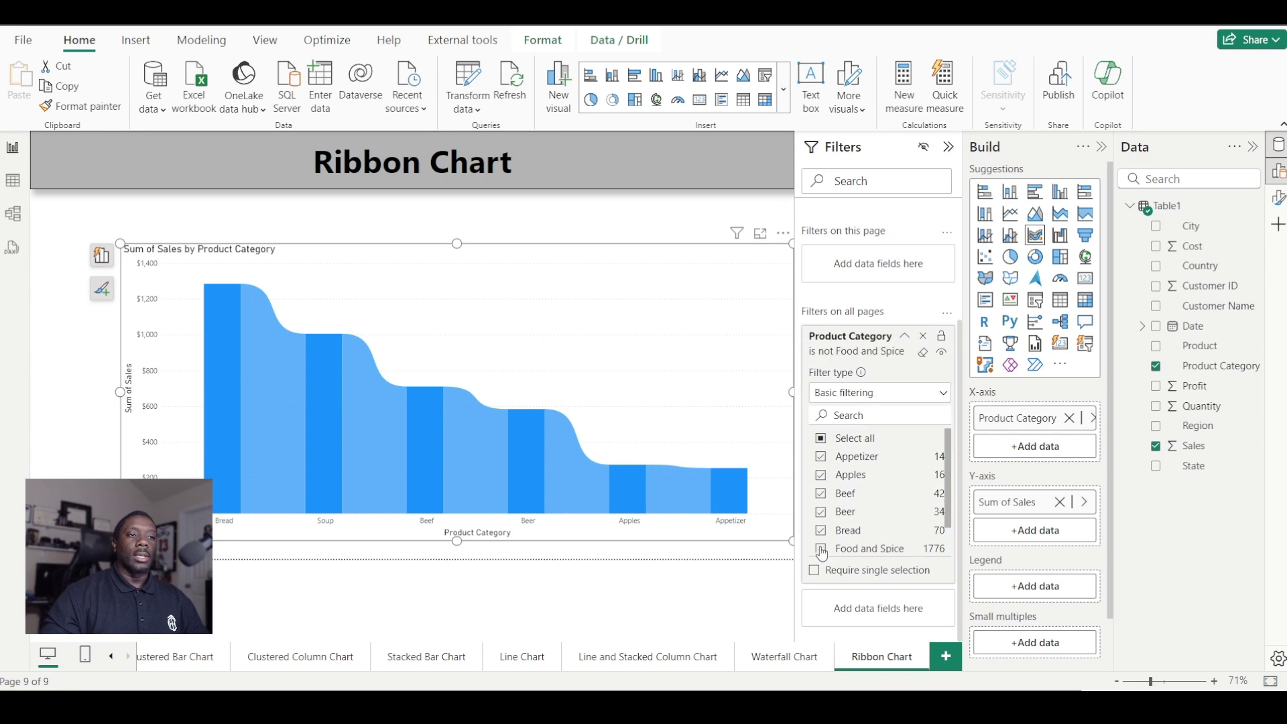
{"action": "left_click", "coordinate": [906, 339]}
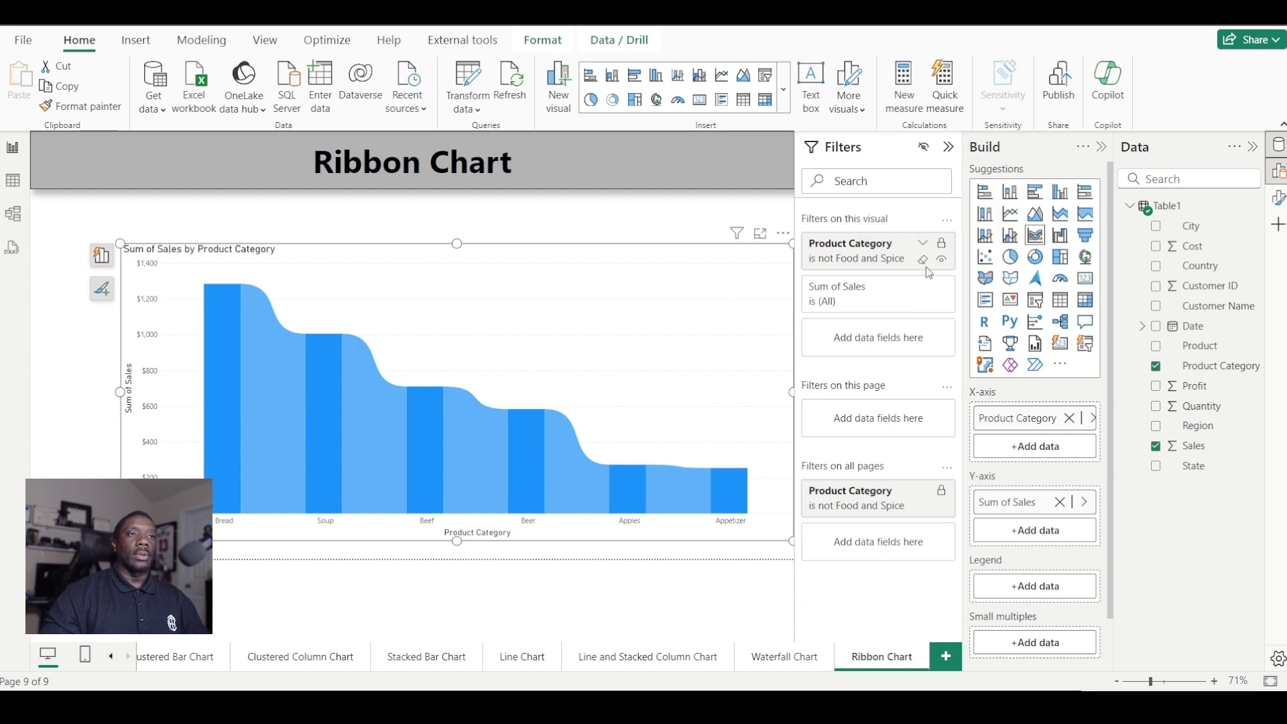
{"action": "left_click", "coordinate": [923, 260]}
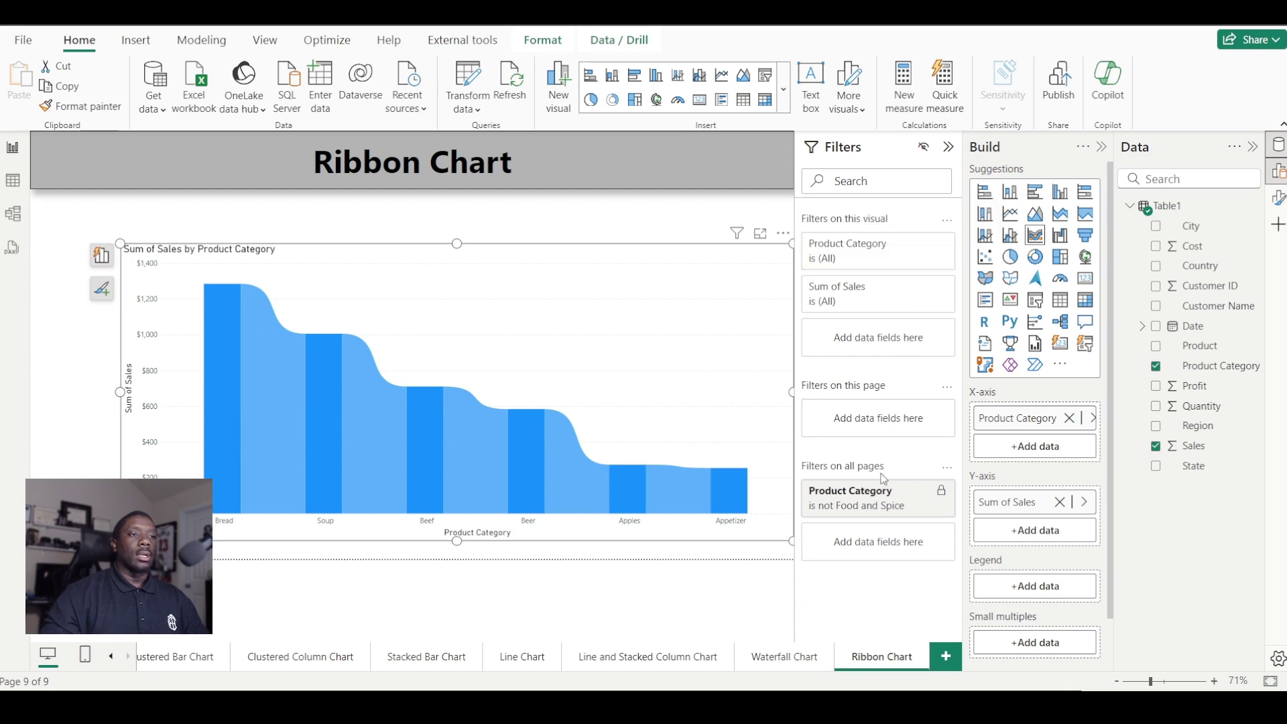
{"action": "left_click", "coordinate": [949, 147]}
{"action": "left_click", "coordinate": [618, 269]}
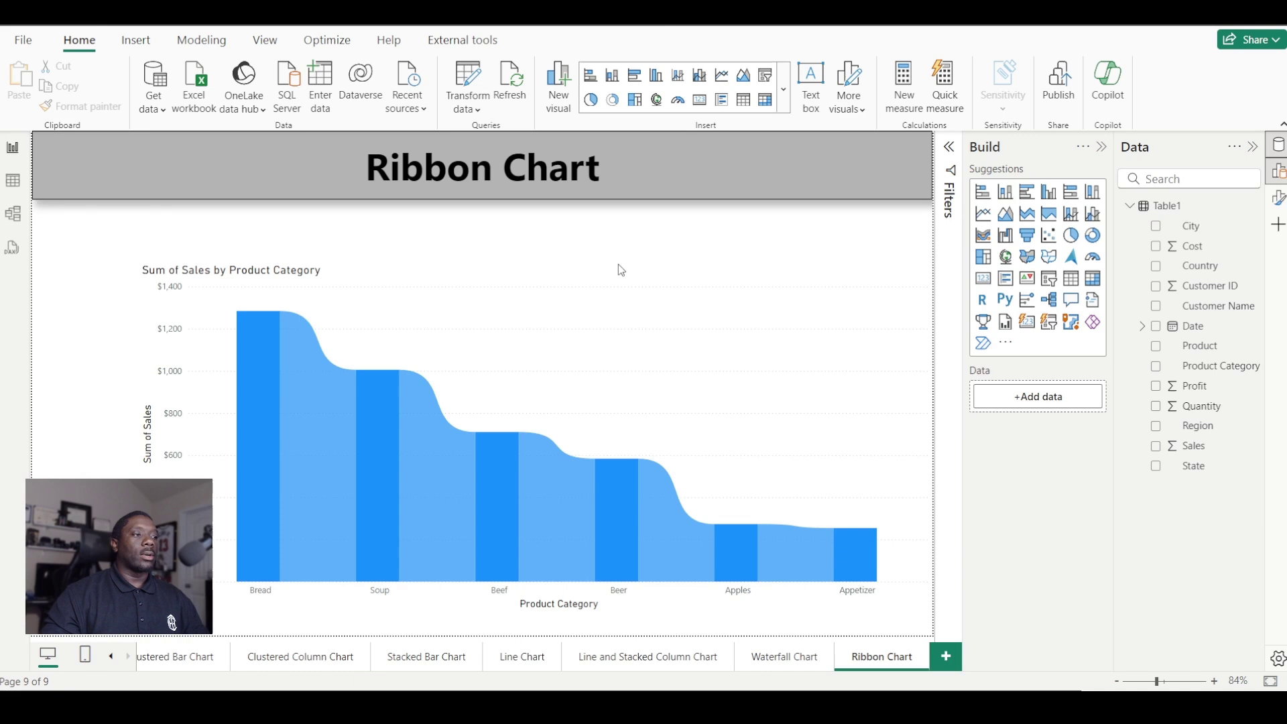
Rename the chart's Sum of Sales value field to Sales.
{"action": "left_click", "coordinate": [617, 268]}
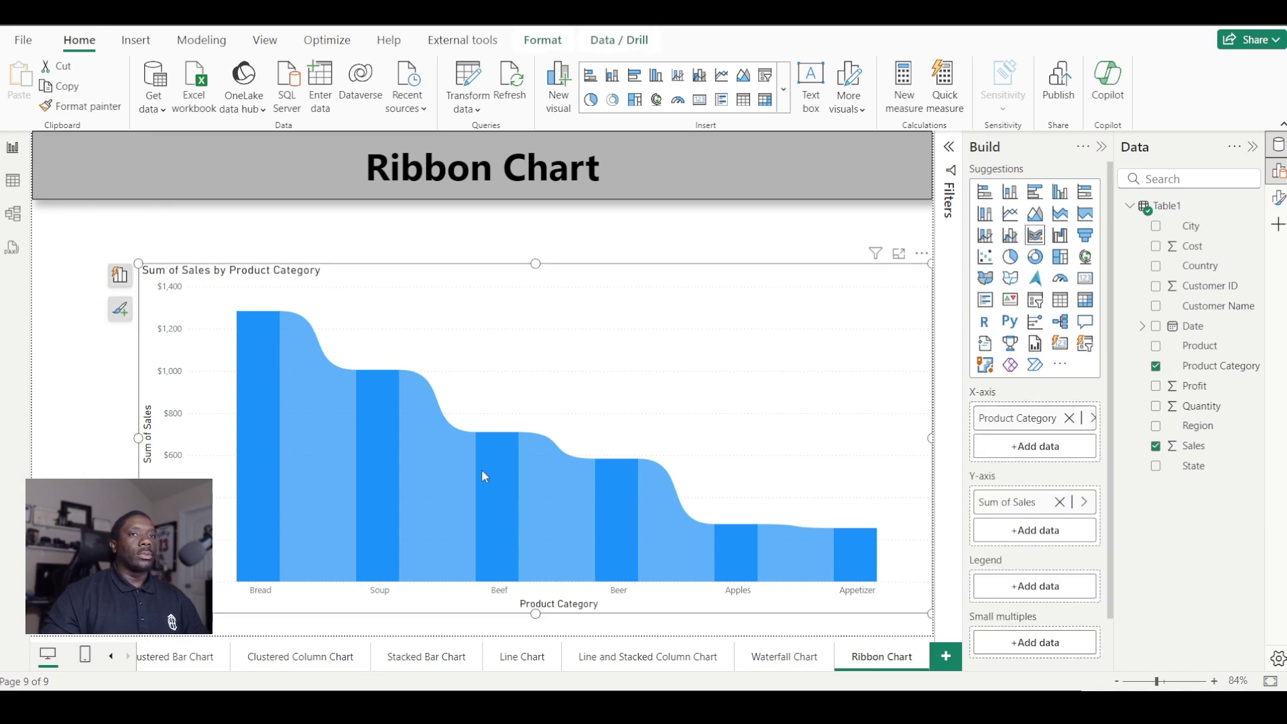
{"action": "double_click", "coordinate": [1014, 502]}
{"action": "left_click_drag", "start_coordinate": [1036, 502], "coordinate": [954, 511]}
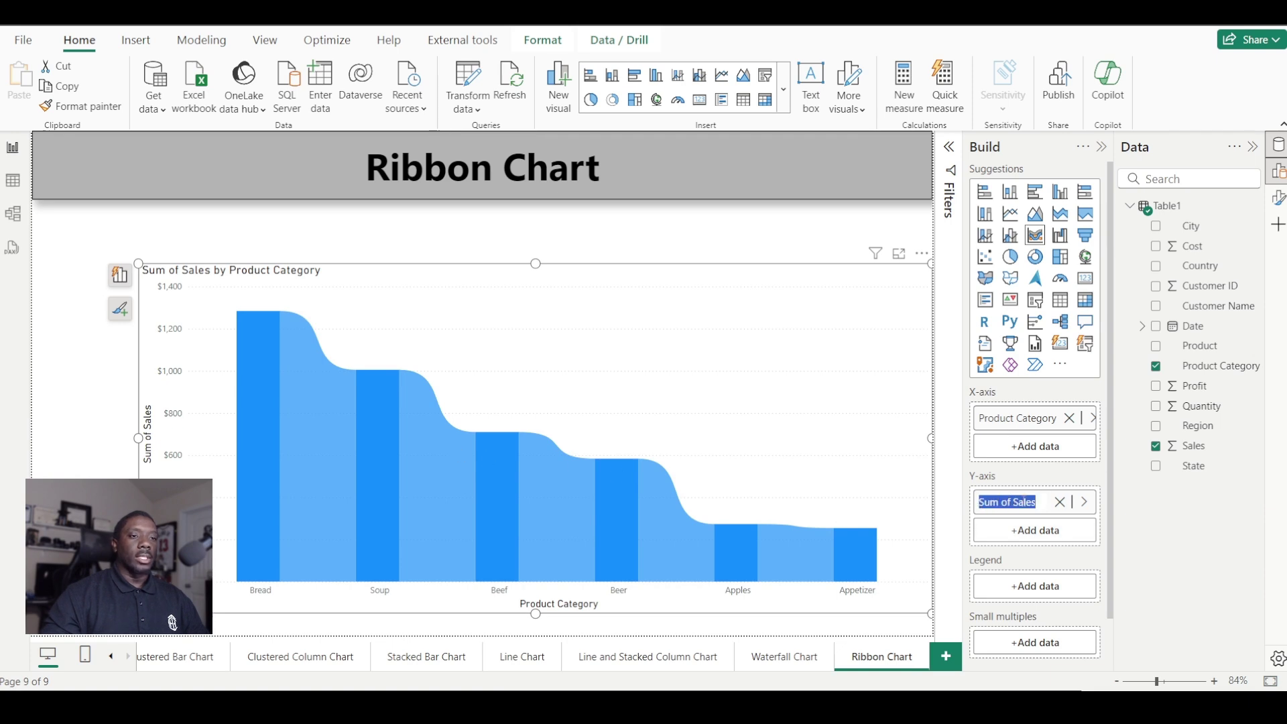
{"action": "type", "text": "SA"}
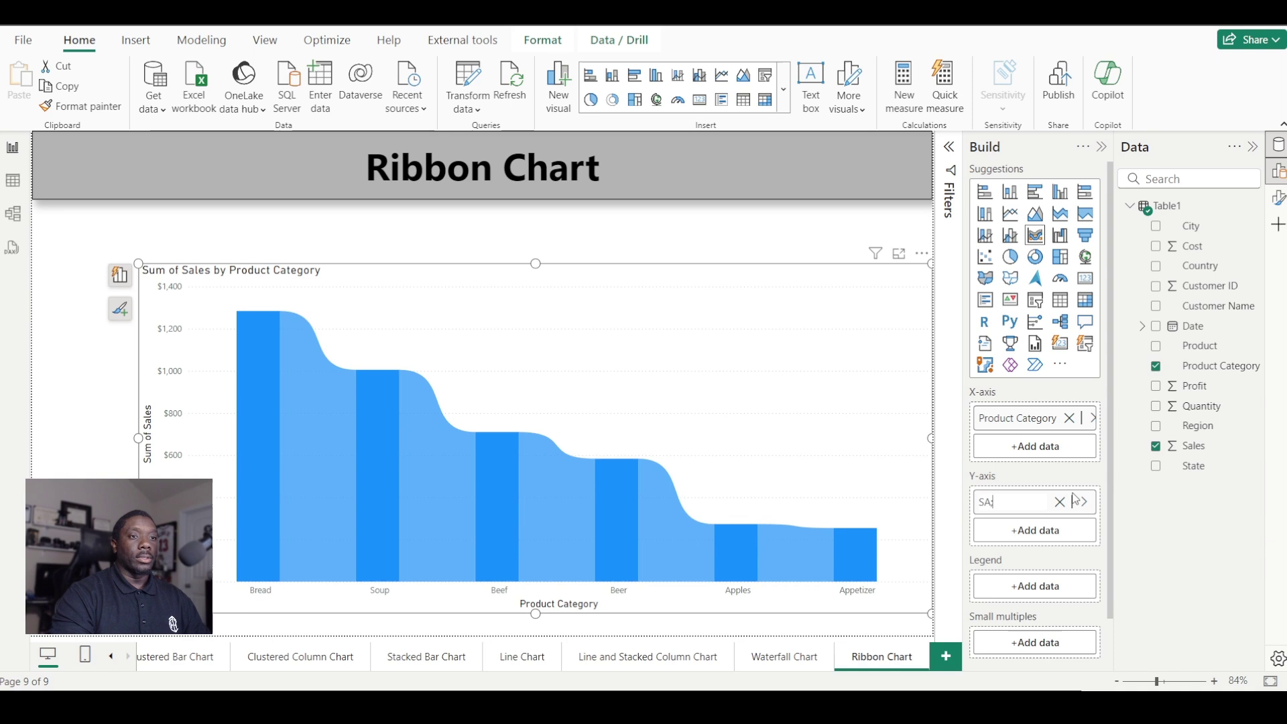
{"action": "type", "text": "ales"}
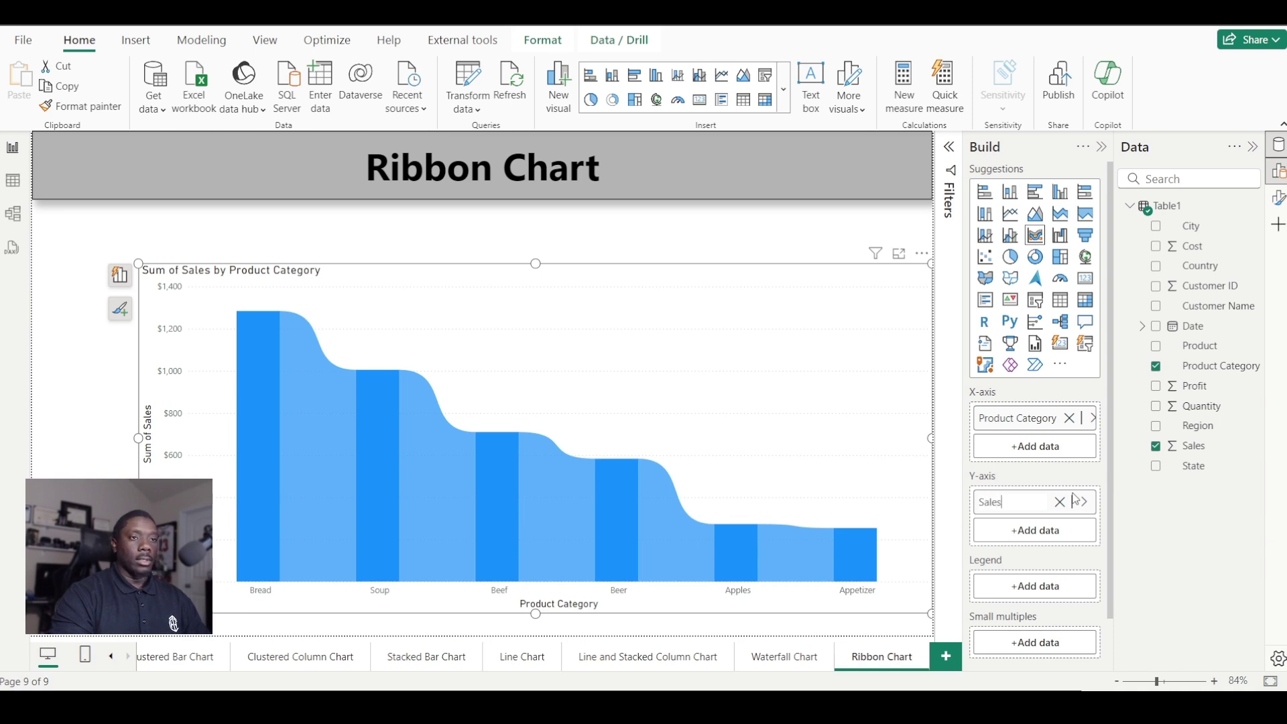
{"action": "key", "text": "Return"}
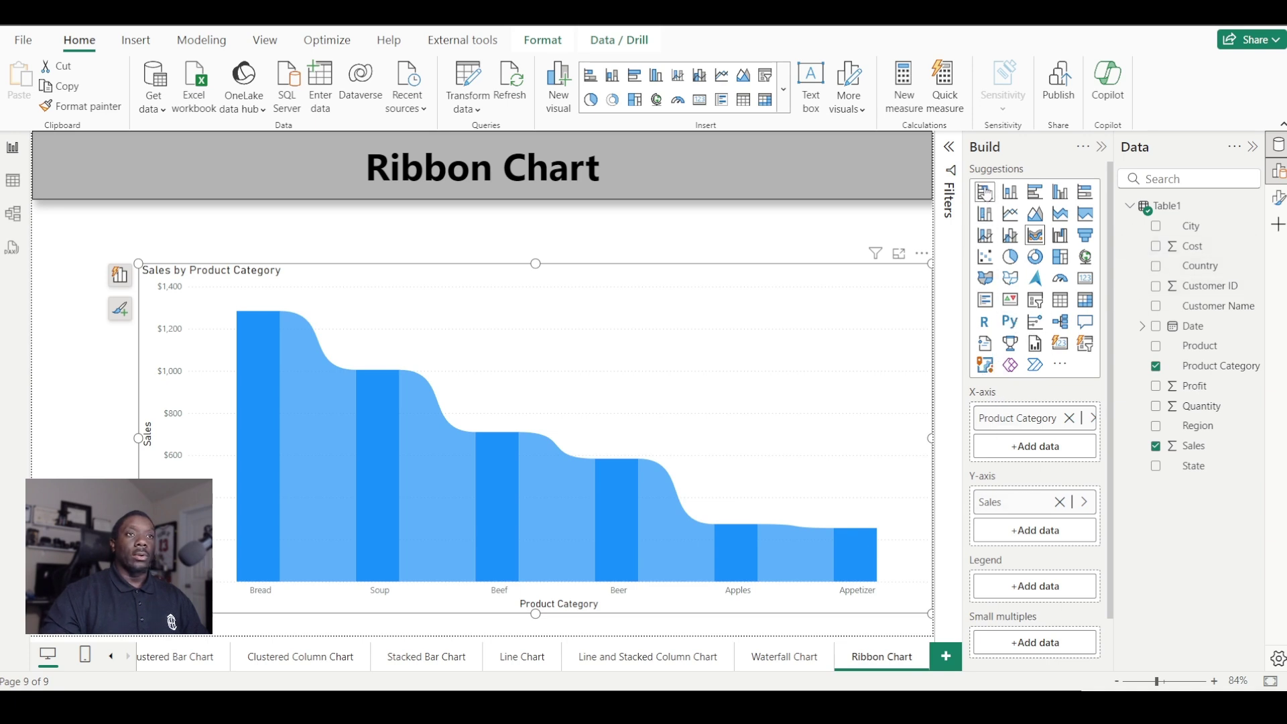
Turn on a border and a drop shadow for the ribbon chart visual.
{"action": "left_click", "coordinate": [1279, 167]}
{"action": "left_click", "coordinate": [1279, 145]}
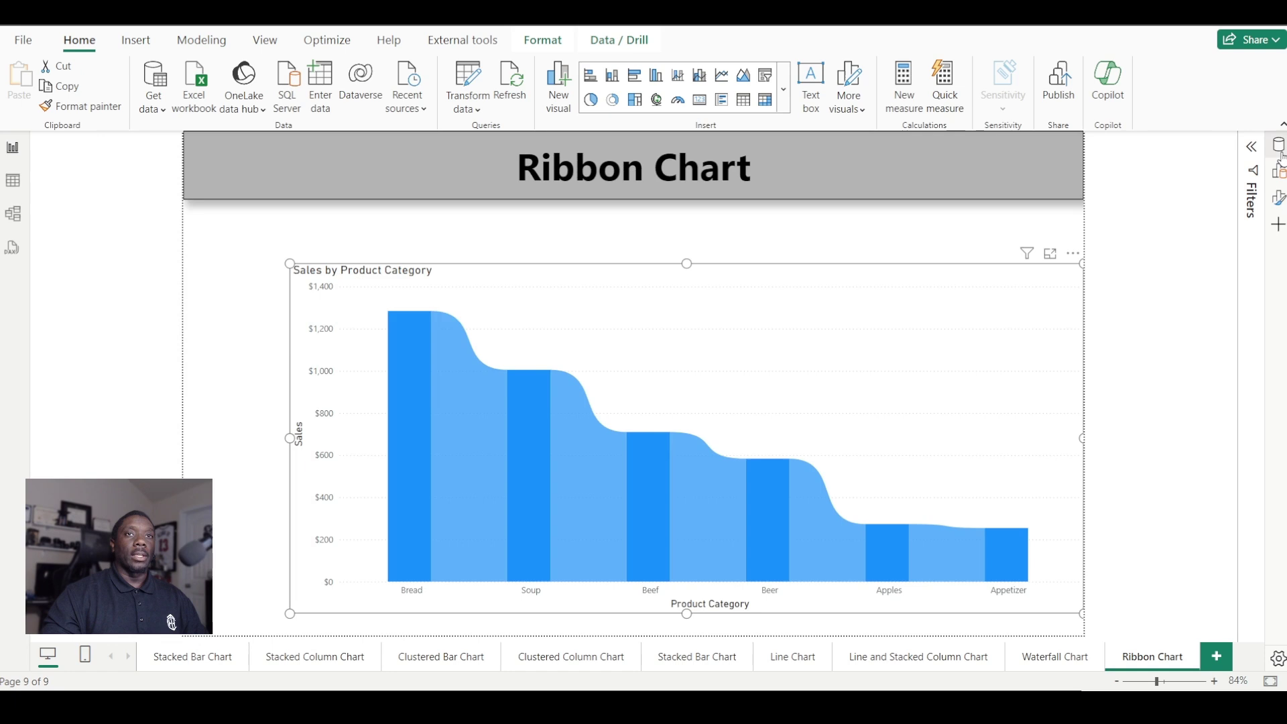
{"action": "left_click", "coordinate": [1278, 198]}
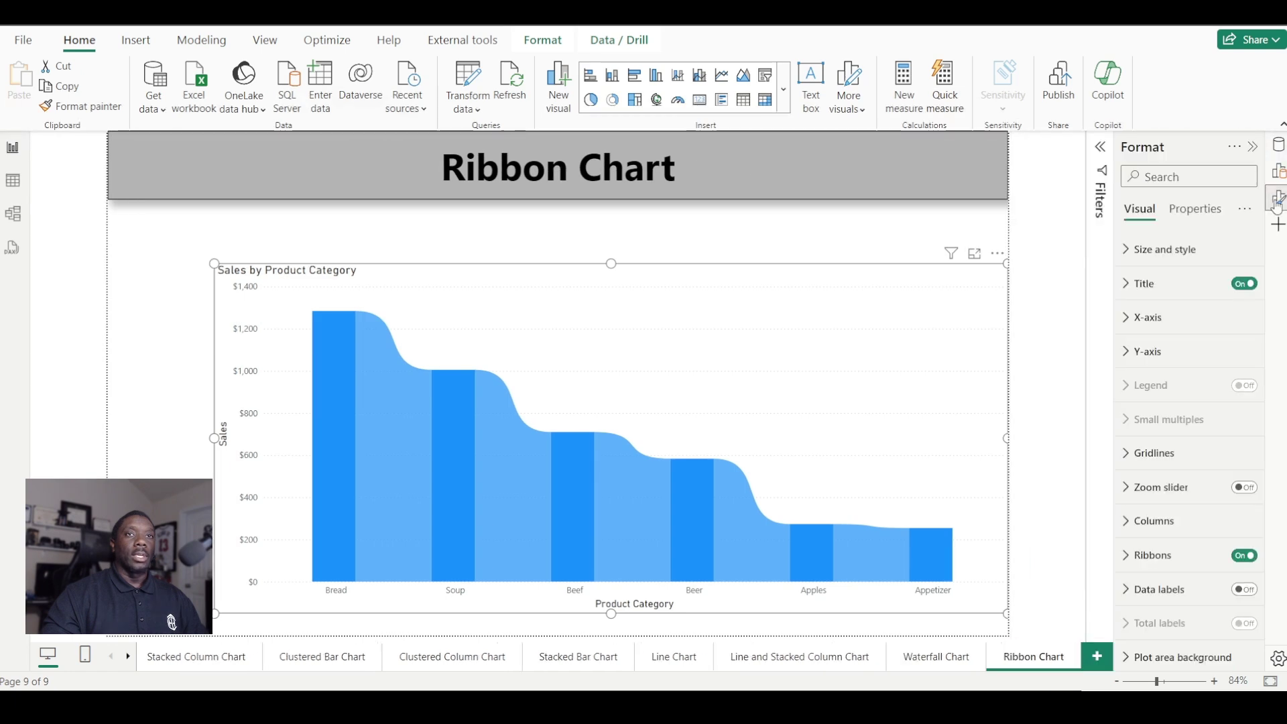
{"action": "left_click", "coordinate": [1152, 249]}
{"action": "scroll", "coordinate": [1190, 530], "scroll_direction": "down", "scroll_amount": 5}
{"action": "scroll", "coordinate": [1190, 534], "scroll_direction": "up", "scroll_amount": 4}
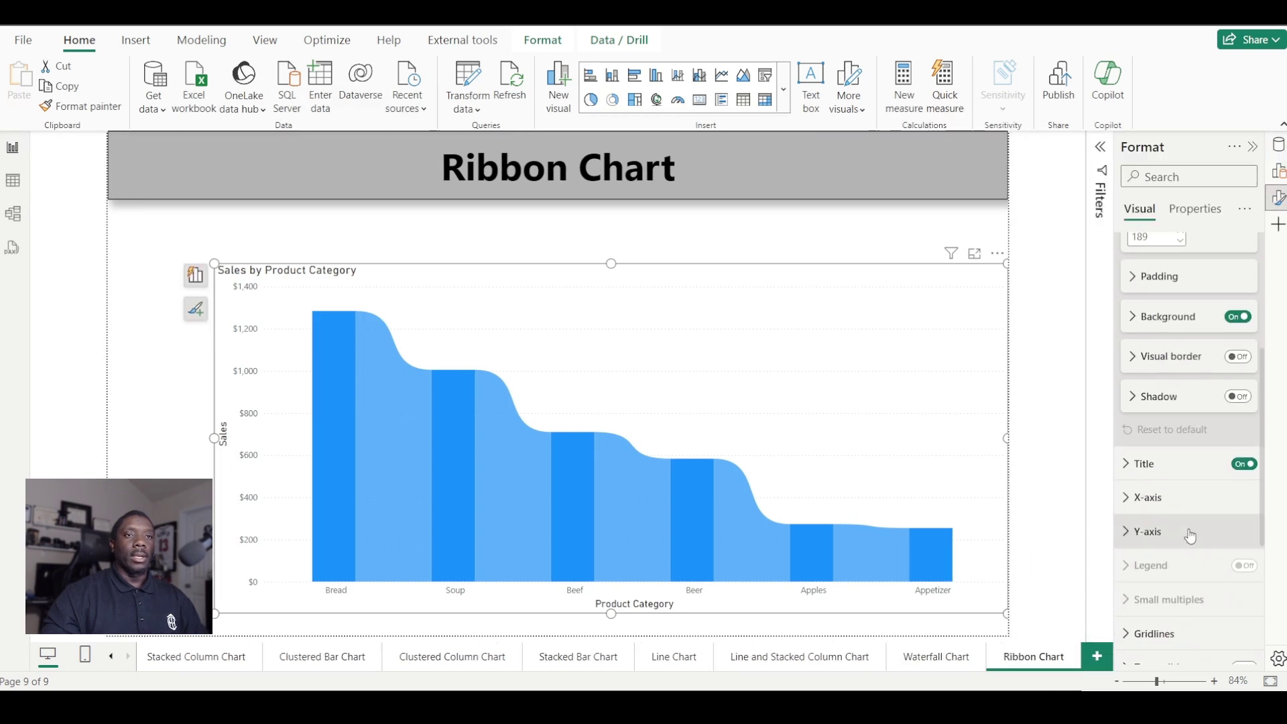
{"action": "left_click", "coordinate": [1238, 441]}
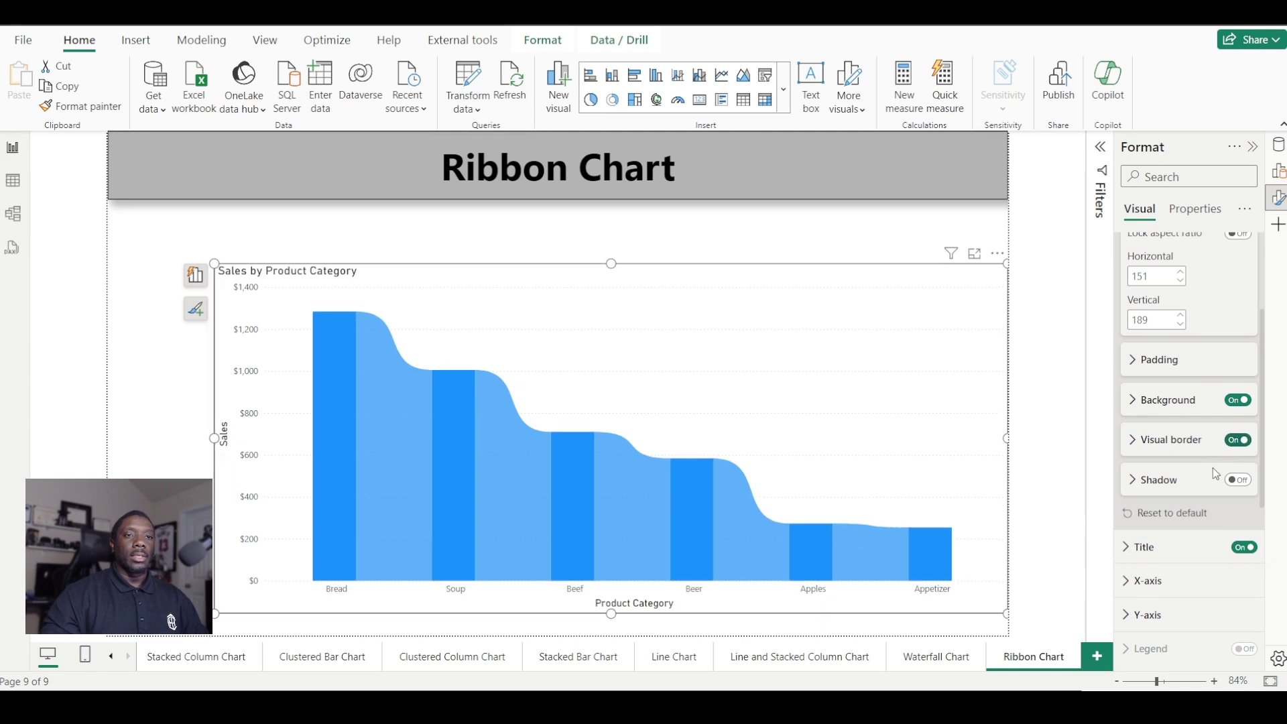
{"action": "left_click", "coordinate": [1239, 480]}
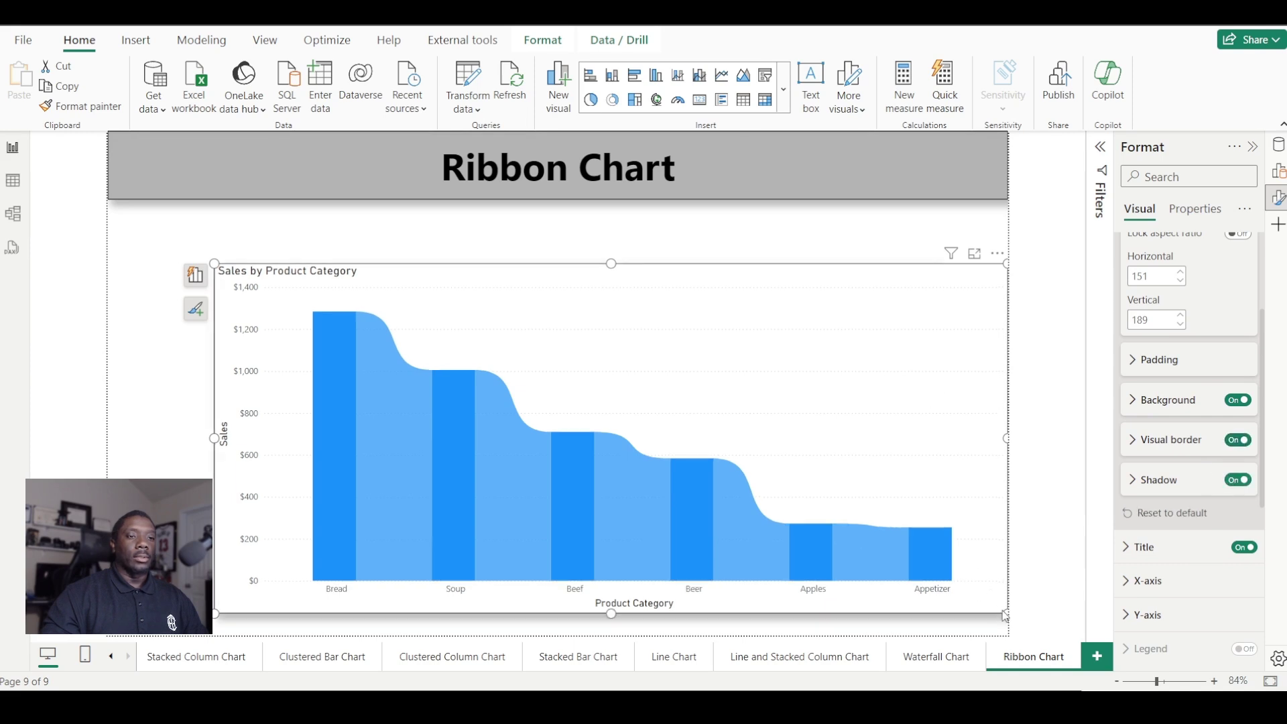
Make the chart visual slightly narrower by dragging its corner handle.
{"action": "left_click_drag", "start_coordinate": [995, 614], "coordinate": [978, 617]}
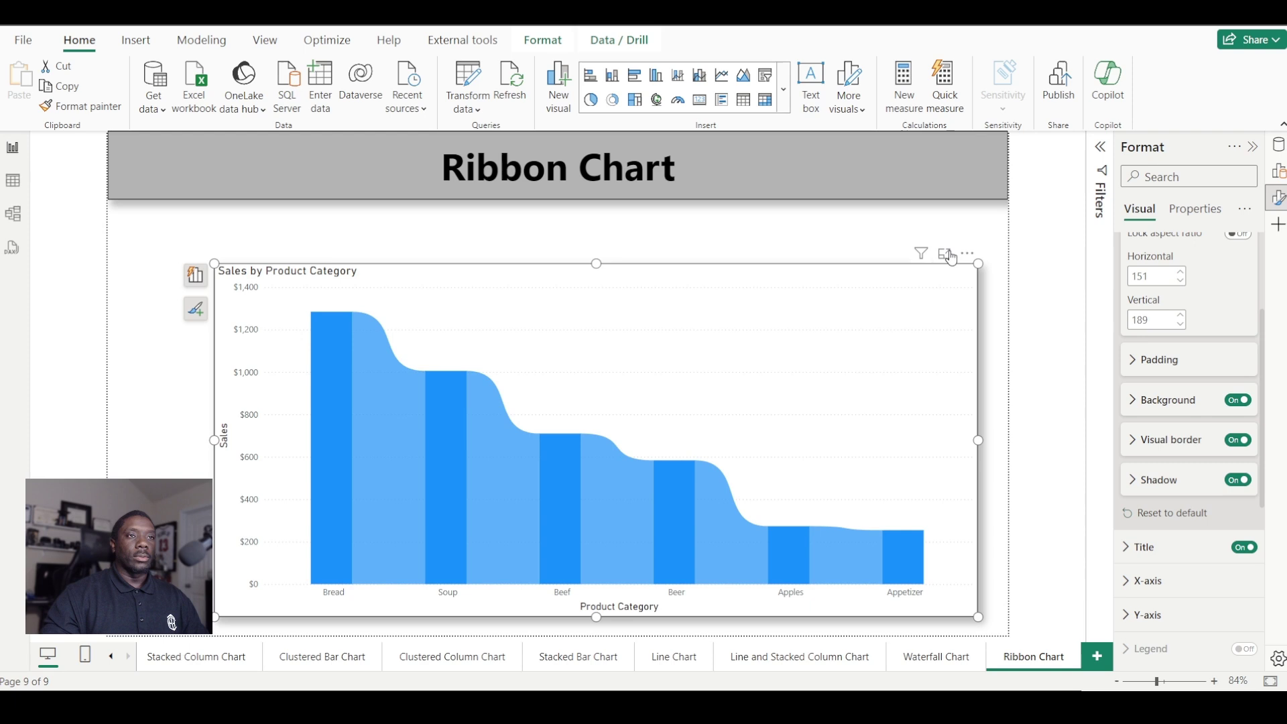
{"action": "scroll", "coordinate": [1139, 340], "scroll_direction": "up", "scroll_amount": 5}
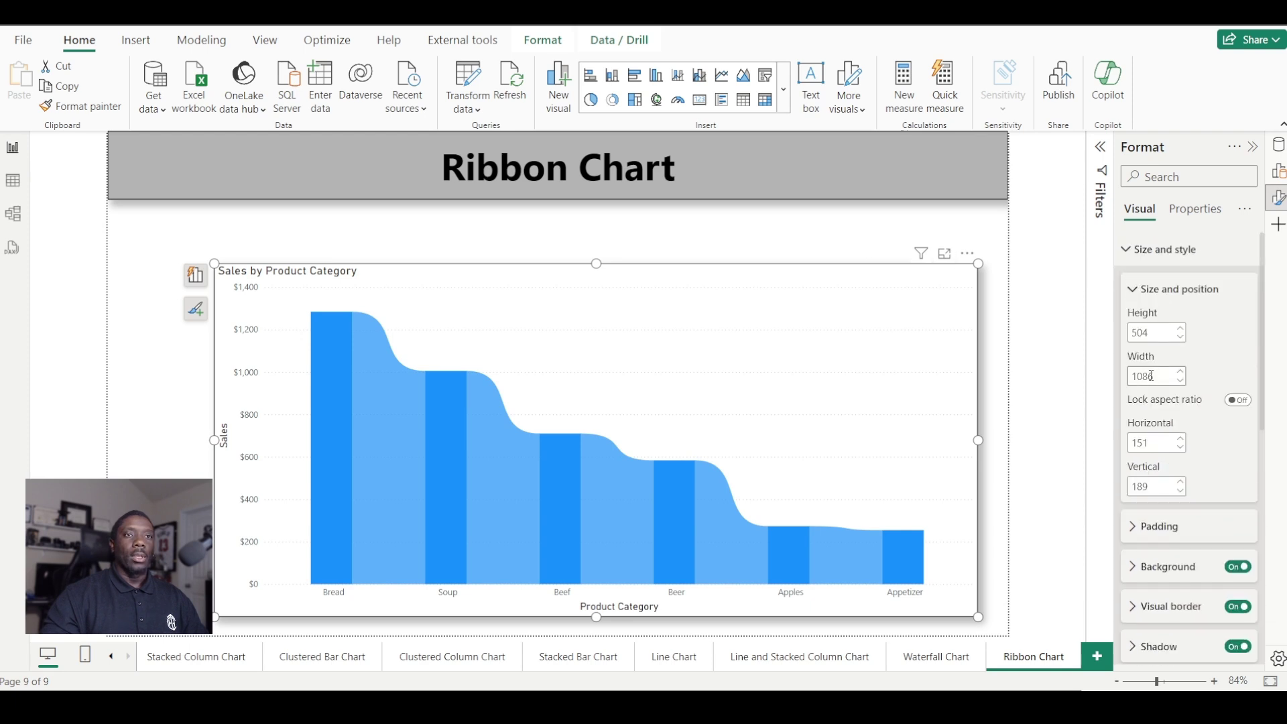
{"action": "left_click", "coordinate": [1129, 250]}
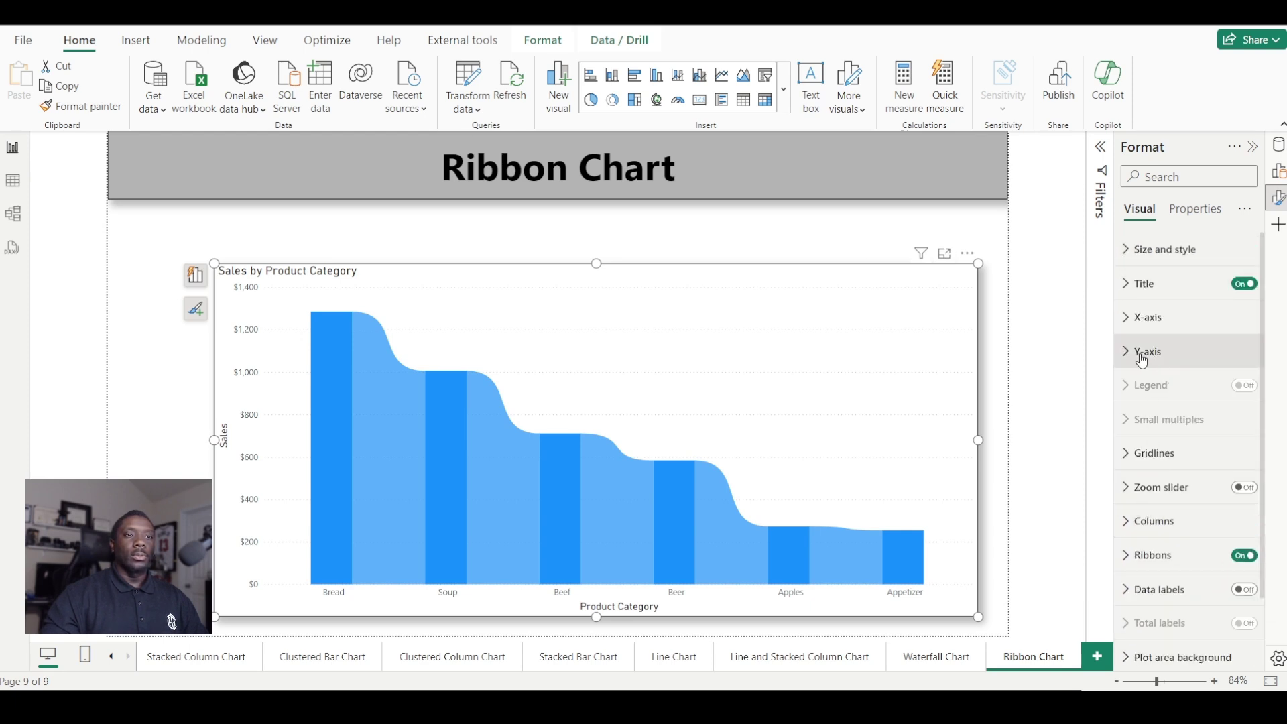
Center the 'Sales by Product Category' title and give it a light blue background.
{"action": "left_click", "coordinate": [1145, 284]}
{"action": "scroll", "coordinate": [1160, 470], "scroll_direction": "down", "scroll_amount": 2}
{"action": "left_click", "coordinate": [1160, 528]}
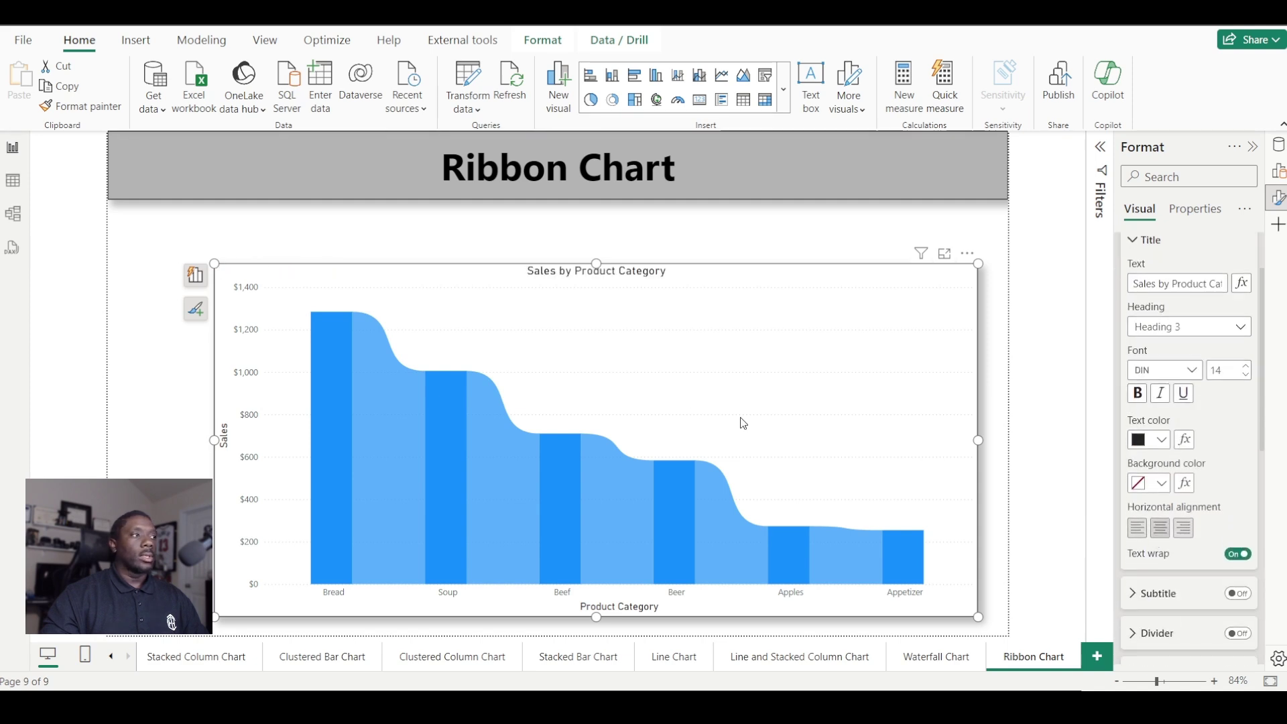
{"action": "scroll", "coordinate": [1183, 483], "scroll_direction": "down", "scroll_amount": 1}
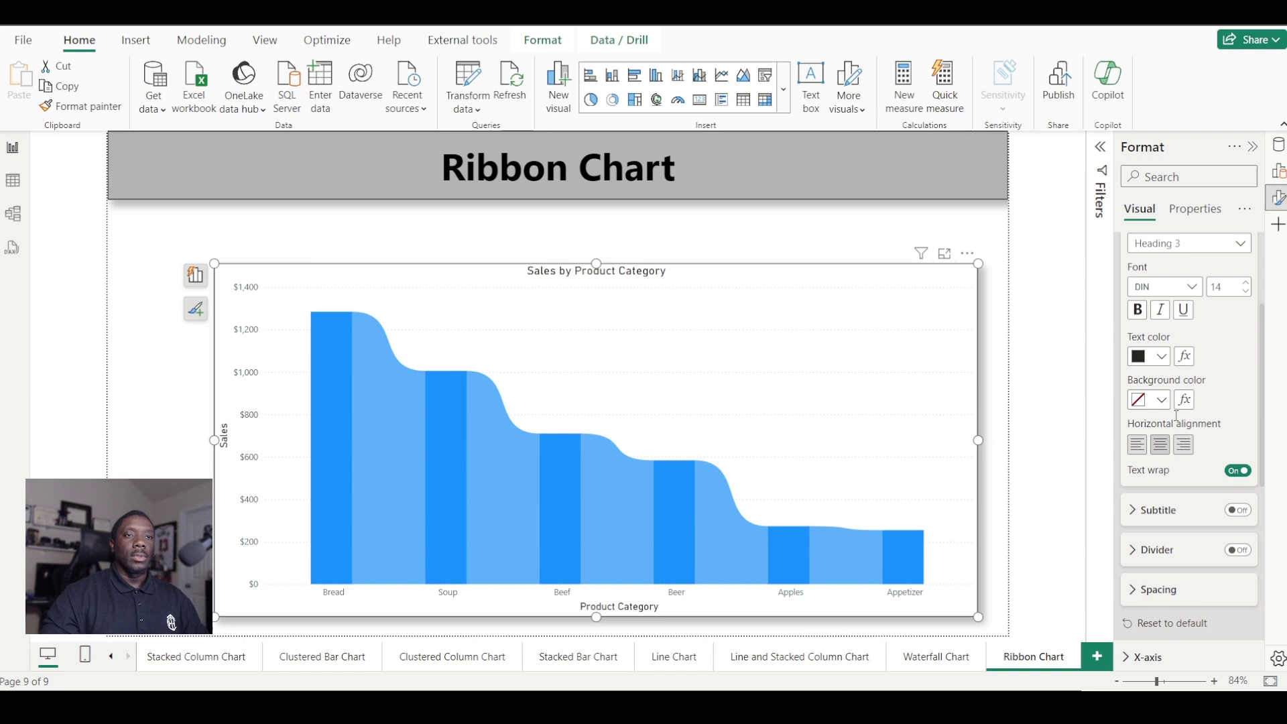
{"action": "left_click", "coordinate": [1161, 400]}
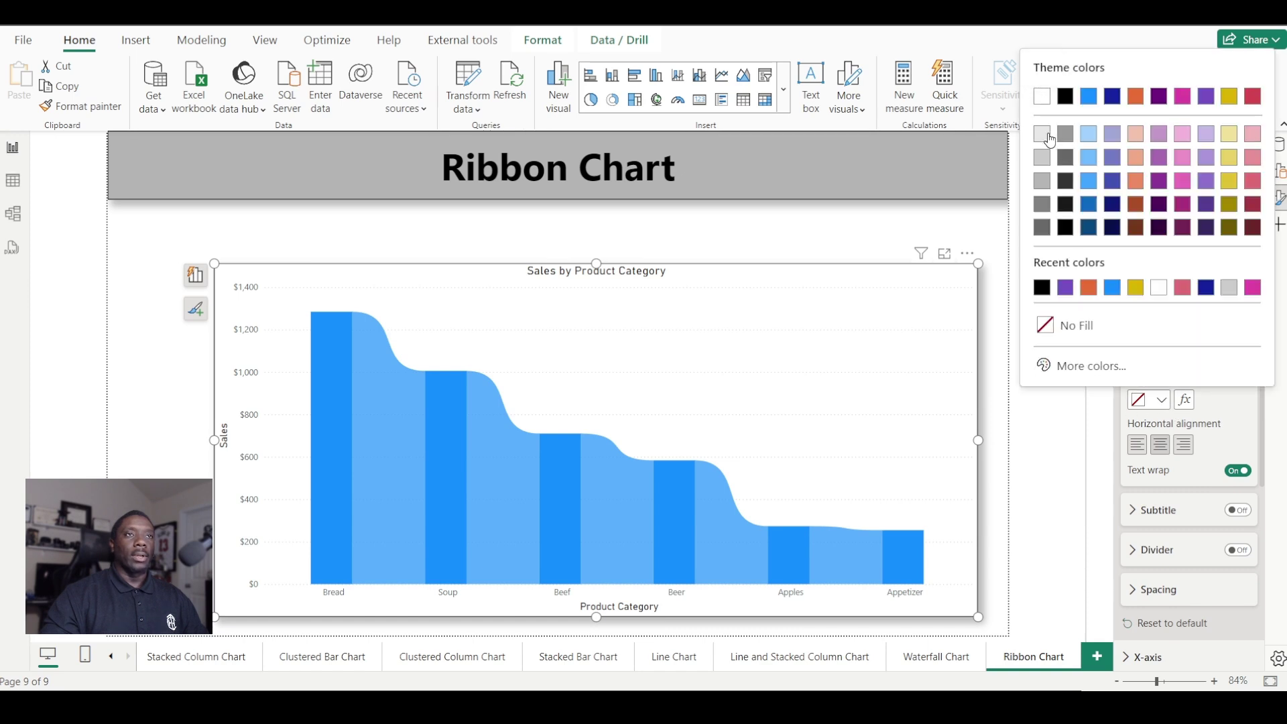
{"action": "left_click", "coordinate": [1087, 137]}
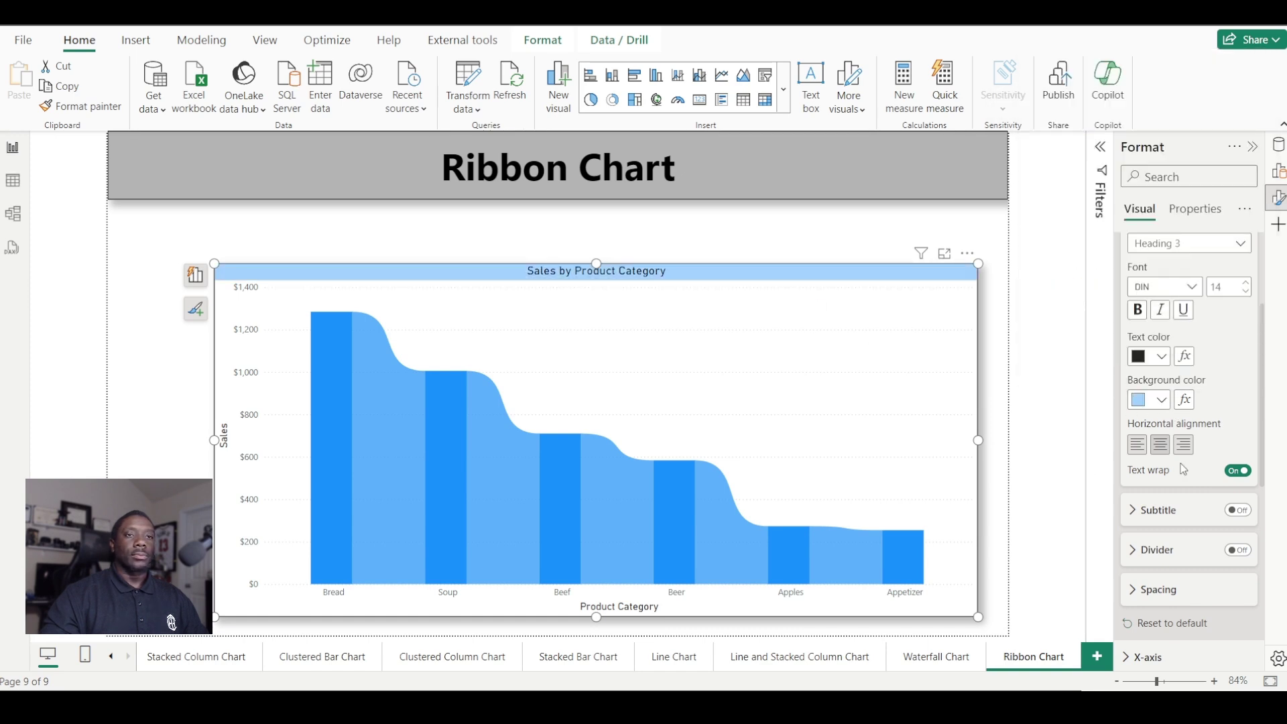
{"action": "scroll", "coordinate": [1183, 469], "scroll_direction": "up", "scroll_amount": 2}
{"action": "left_click", "coordinate": [1132, 283]}
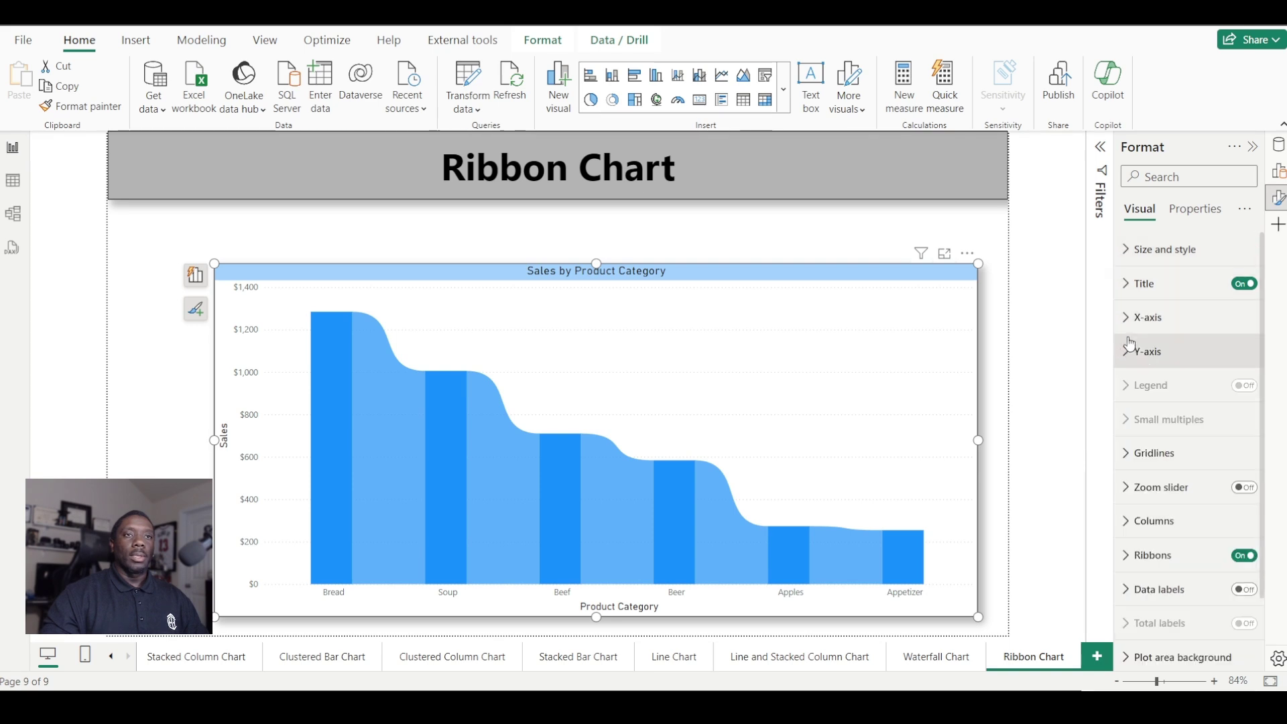
{"action": "left_click", "coordinate": [1139, 317]}
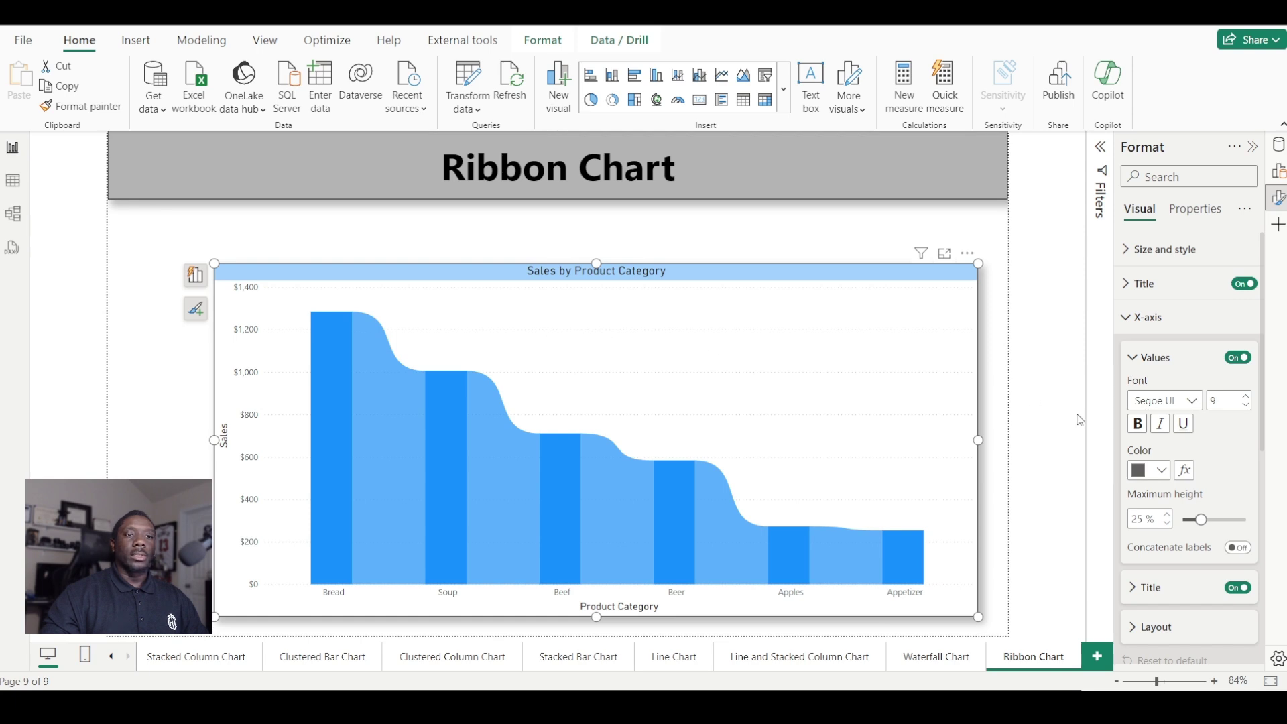
Make the X-axis category labels black, size 10, in bold Segoe UI.
{"action": "left_click", "coordinate": [1246, 396]}
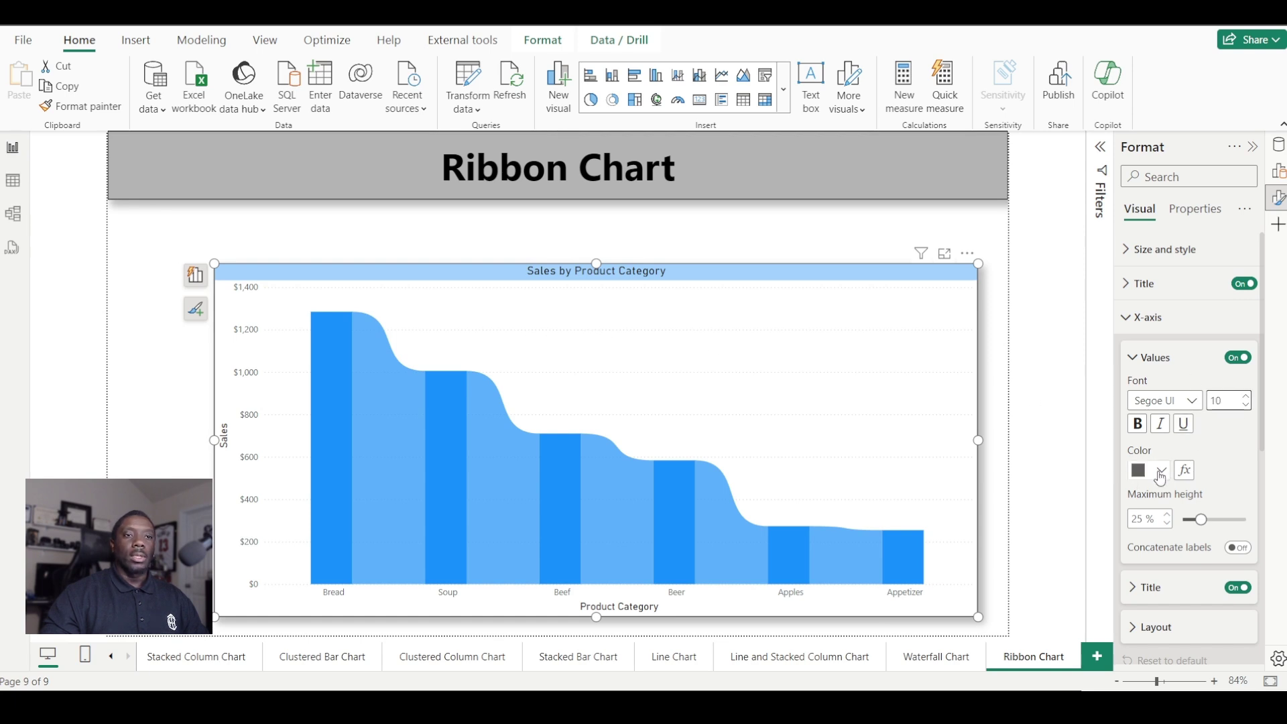
{"action": "left_click", "coordinate": [1161, 470]}
{"action": "left_click", "coordinate": [1066, 402]}
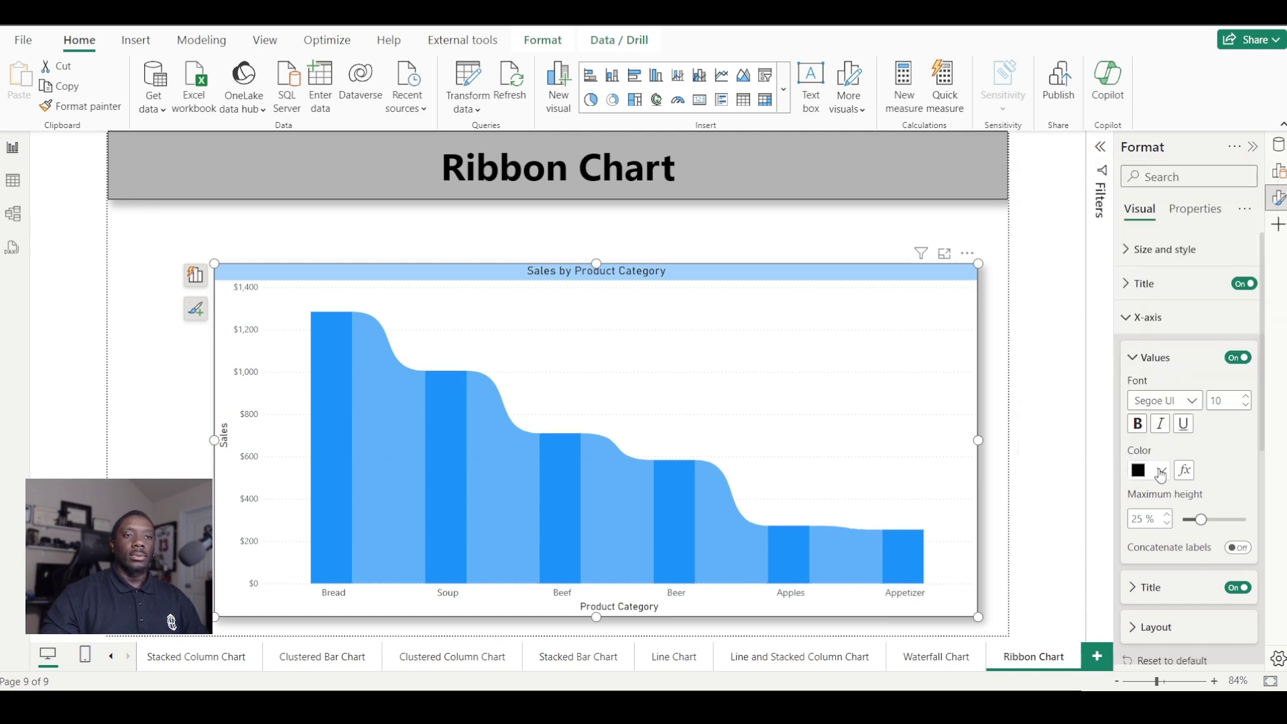
{"action": "left_click", "coordinate": [1173, 400]}
{"action": "left_click", "coordinate": [1166, 588]}
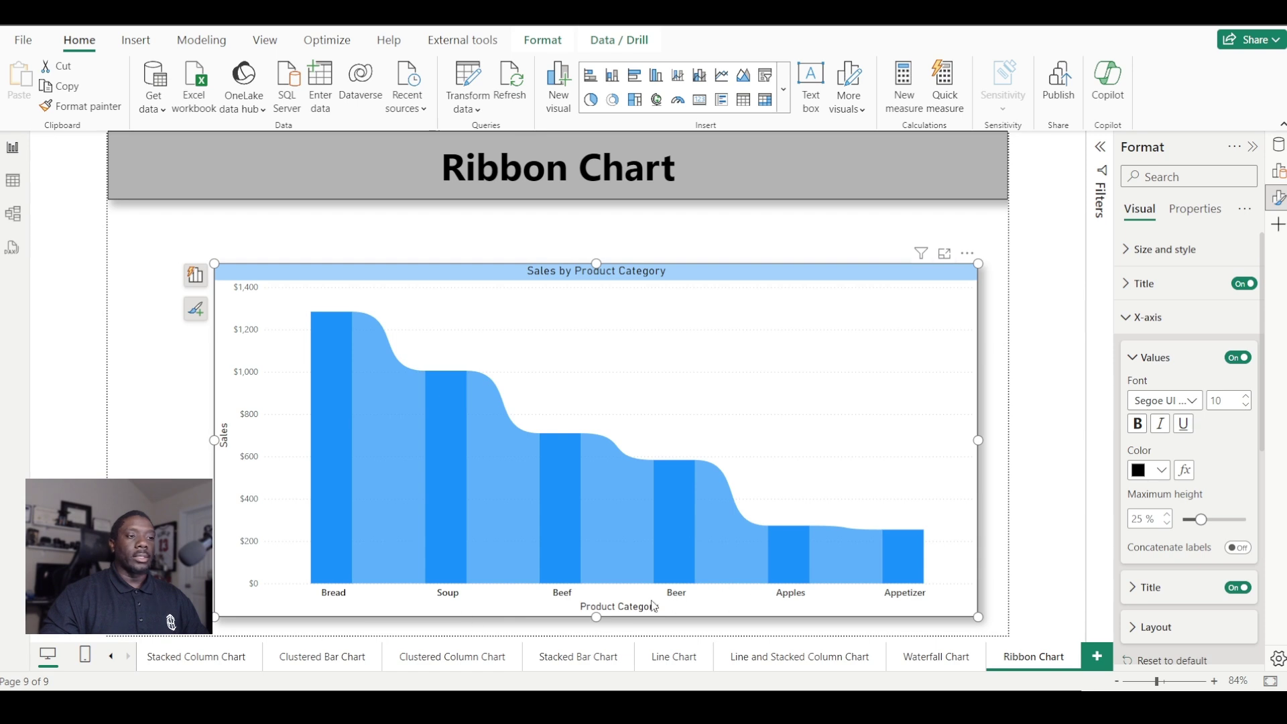
Switch off the Product Category X-axis title.
{"action": "left_click", "coordinate": [1126, 317]}
{"action": "left_click", "coordinate": [1126, 317]}
{"action": "left_click", "coordinate": [1238, 587]}
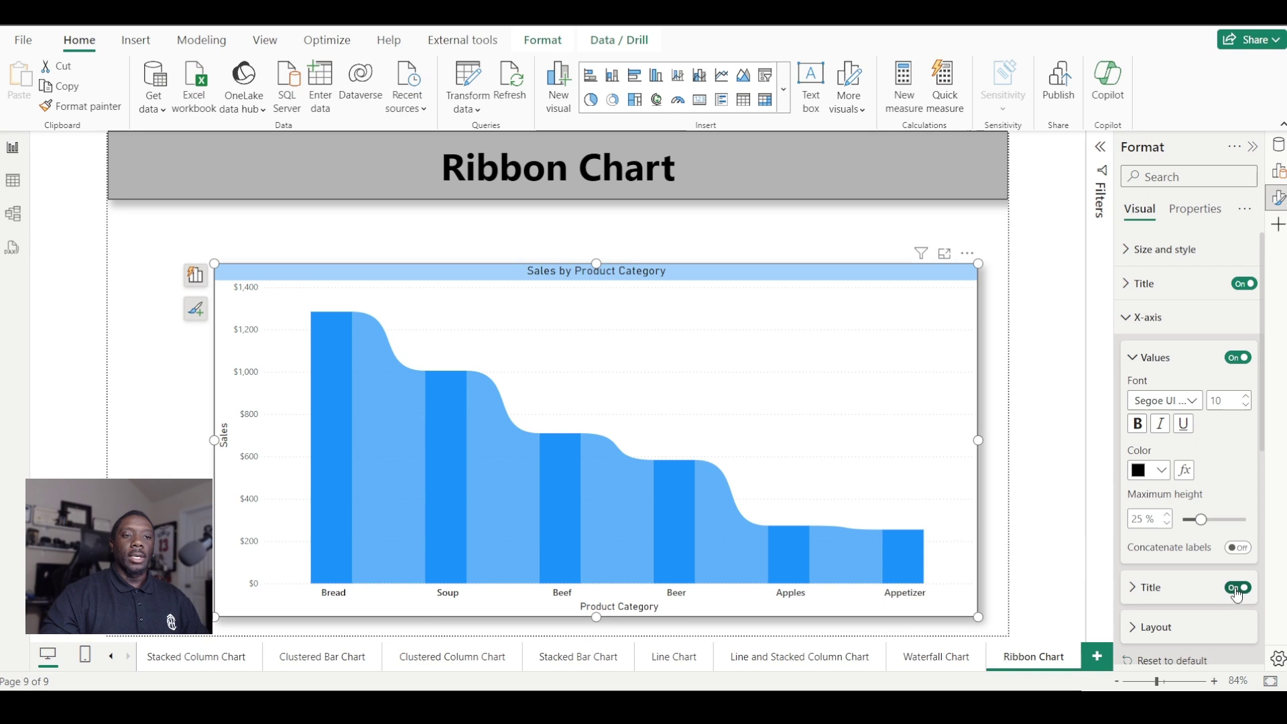
{"action": "left_click", "coordinate": [1140, 322]}
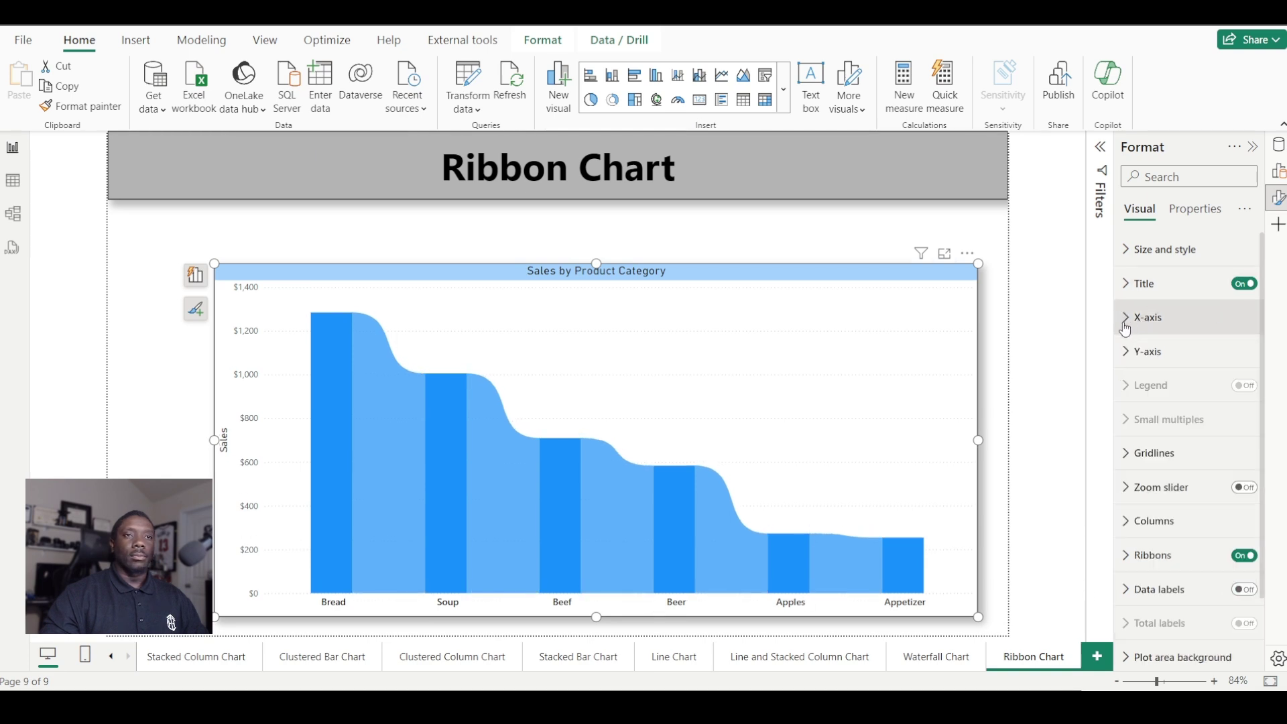
Hide the Sales Y-axis title and make value labels black Segoe UI Semibold, size 10.
{"action": "left_click", "coordinate": [1120, 351]}
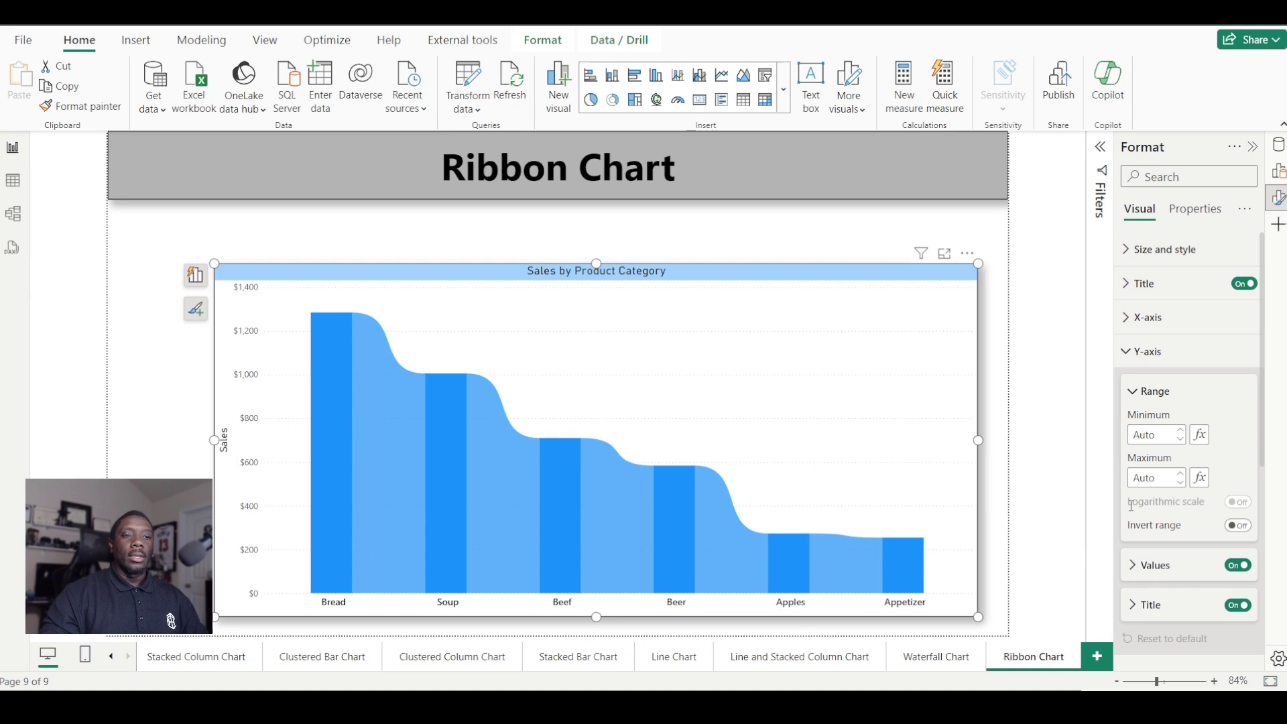
{"action": "left_click", "coordinate": [1228, 604]}
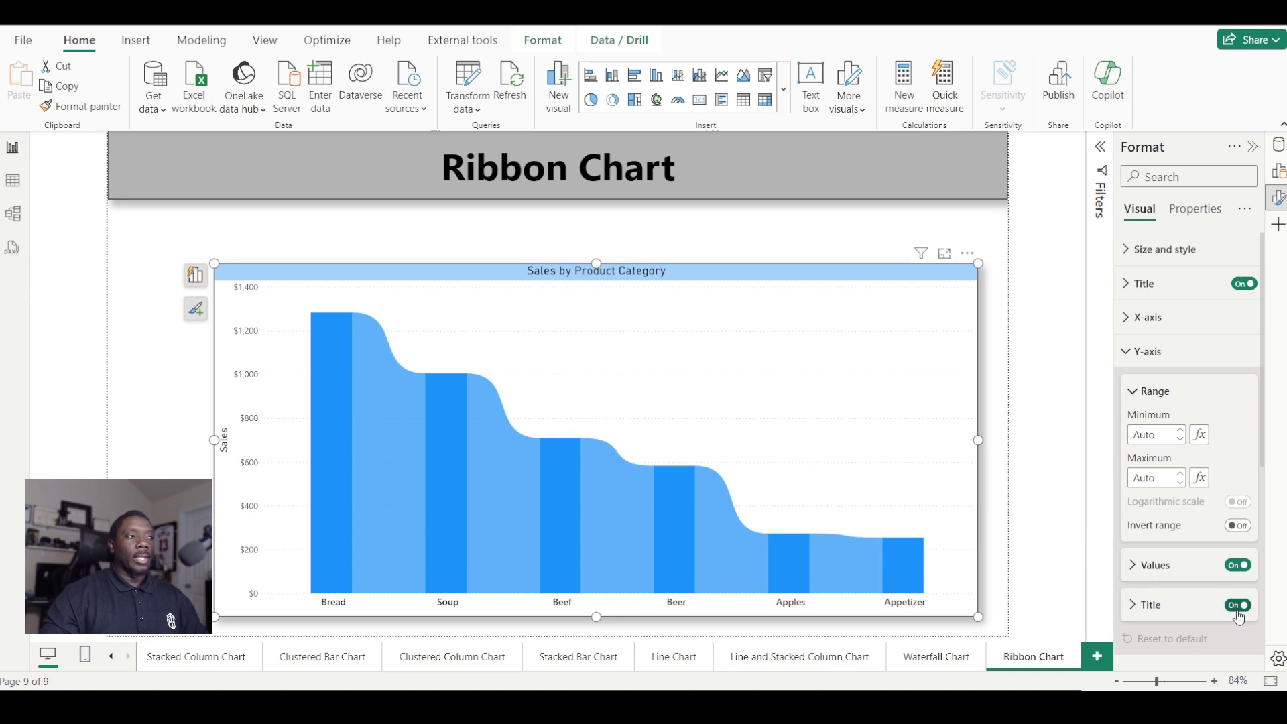
{"action": "left_click", "coordinate": [1178, 565]}
{"action": "scroll", "coordinate": [1171, 525], "scroll_direction": "down", "scroll_amount": 5}
{"action": "left_click", "coordinate": [1184, 276]}
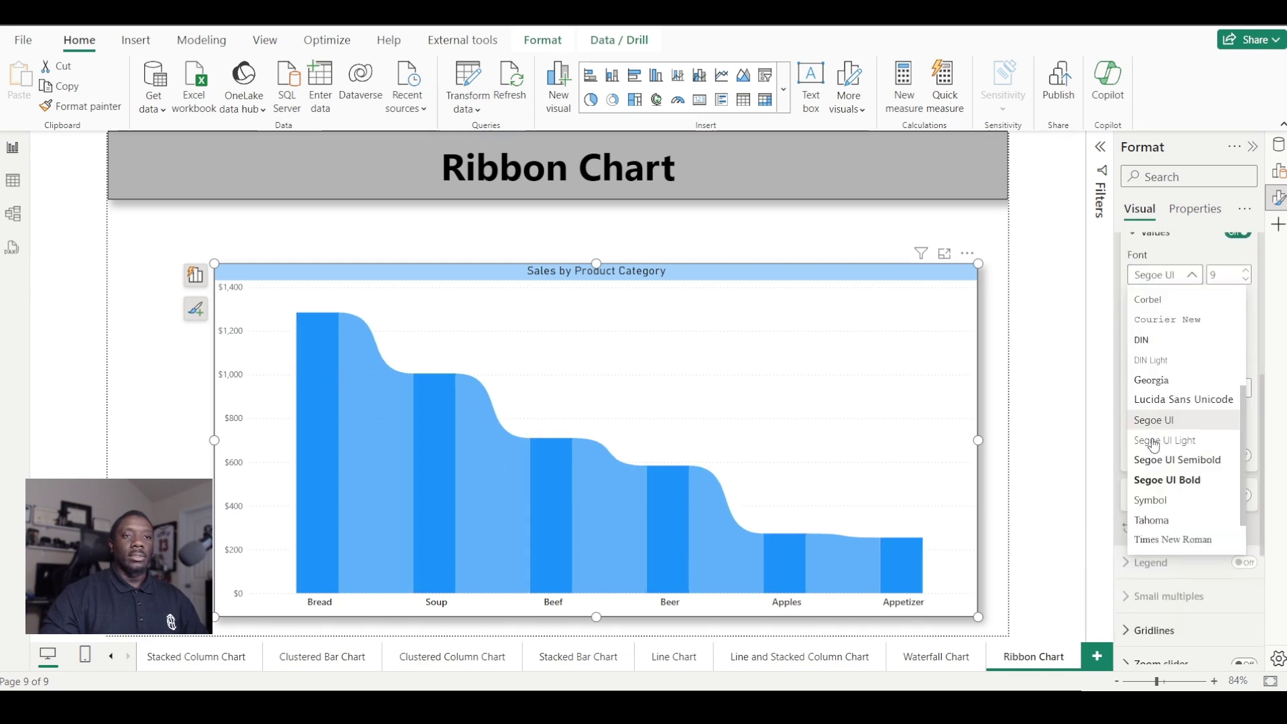
{"action": "left_click", "coordinate": [1162, 461]}
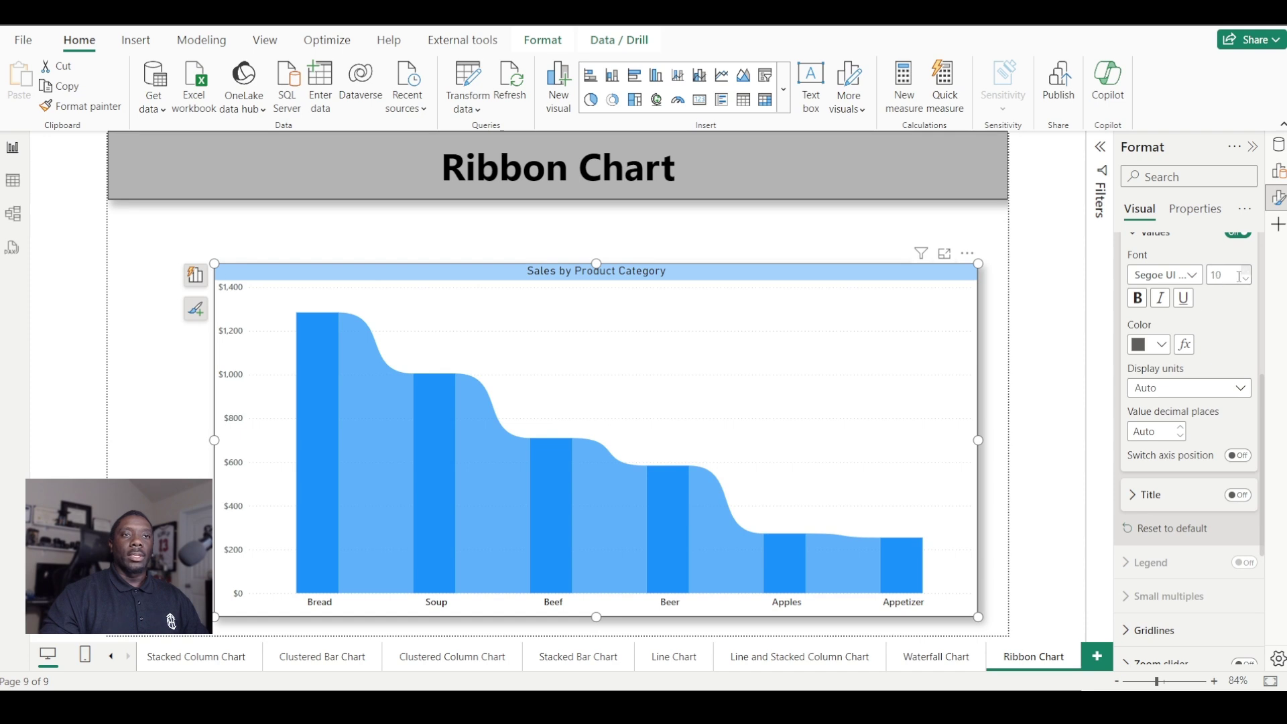
{"action": "left_click", "coordinate": [1161, 344]}
{"action": "left_click", "coordinate": [1067, 405]}
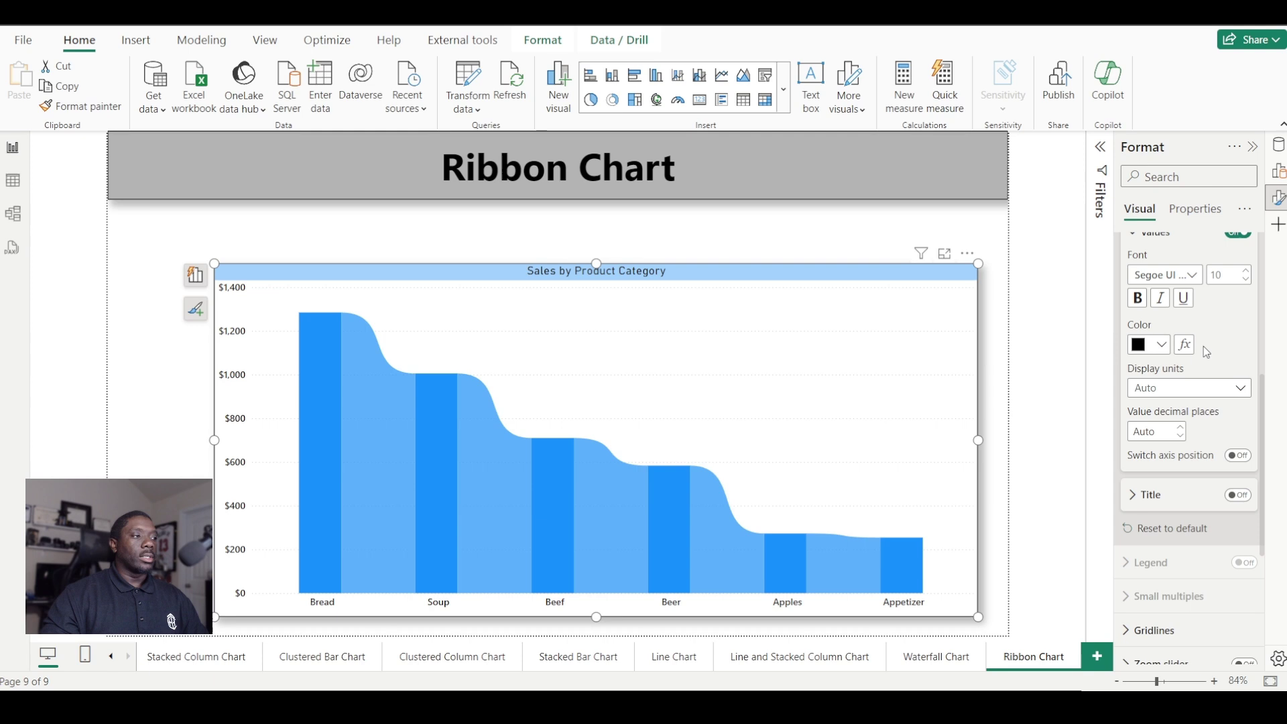
{"action": "scroll", "coordinate": [1169, 520], "scroll_direction": "down", "scroll_amount": 1}
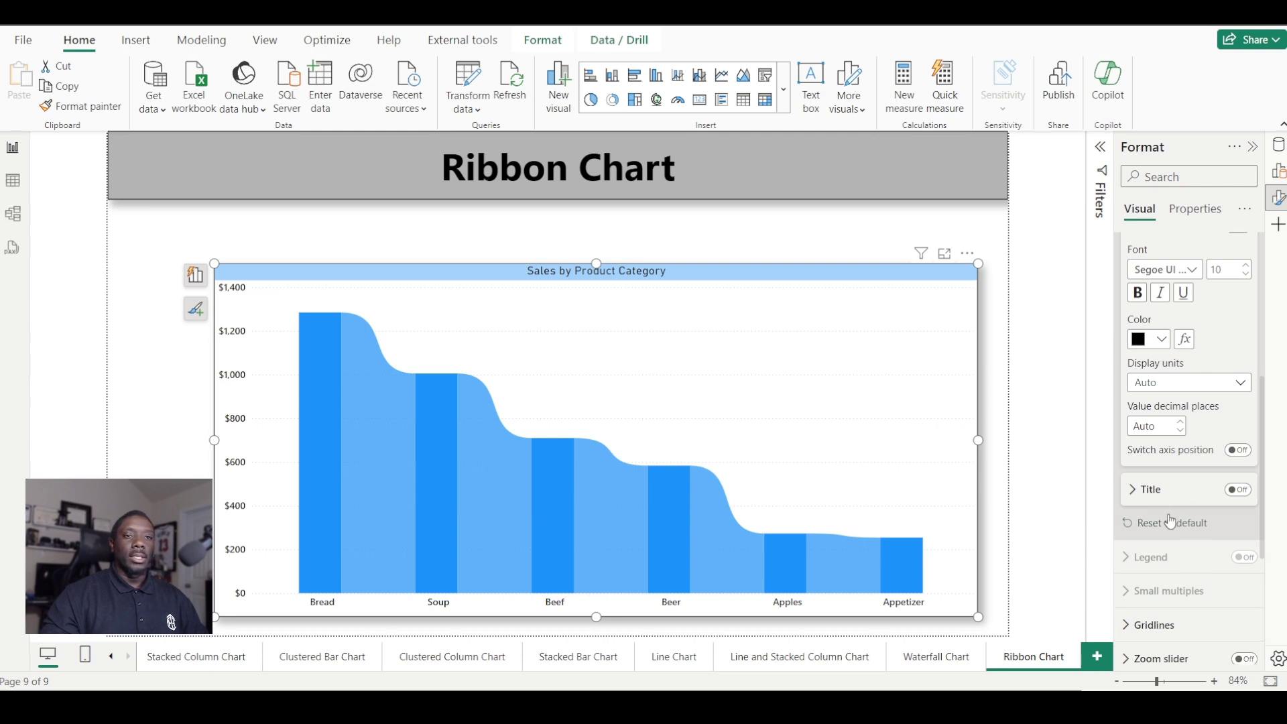
{"action": "scroll", "coordinate": [1170, 520], "scroll_direction": "down", "scroll_amount": 6}
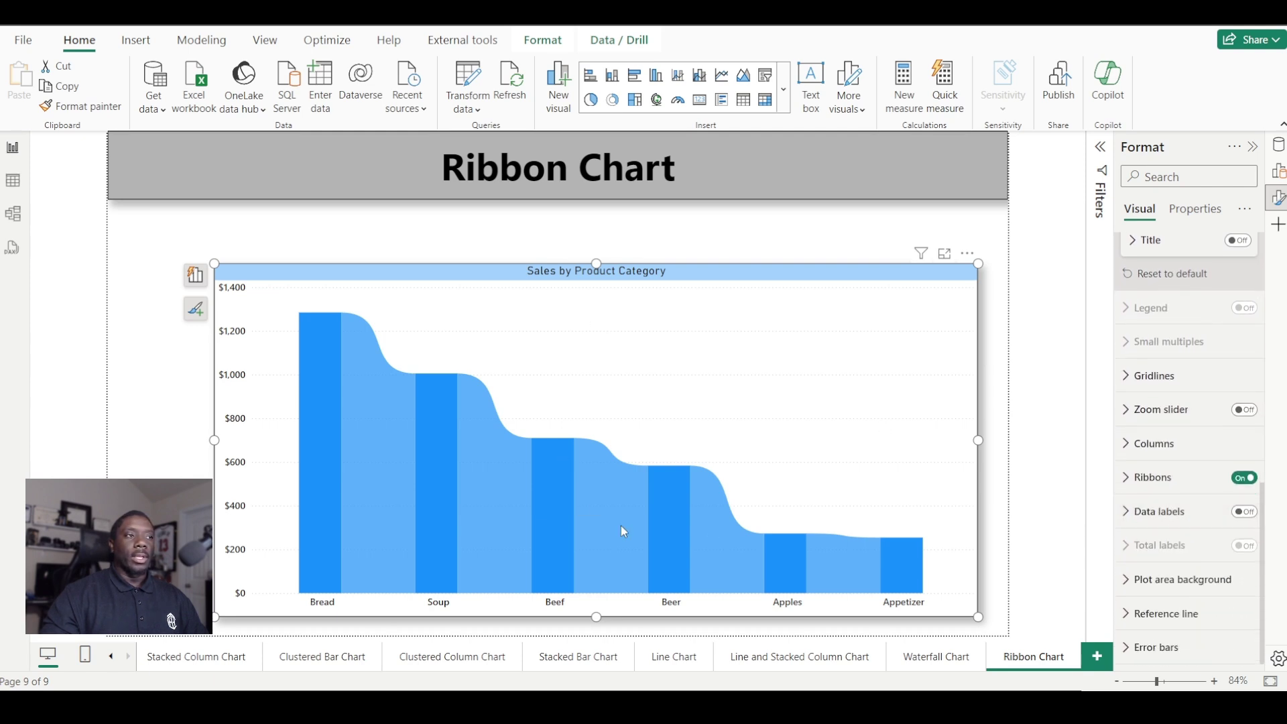
Switch on the value-axis zoom slider and experiment with its range handles.
{"action": "left_click", "coordinate": [1153, 375]}
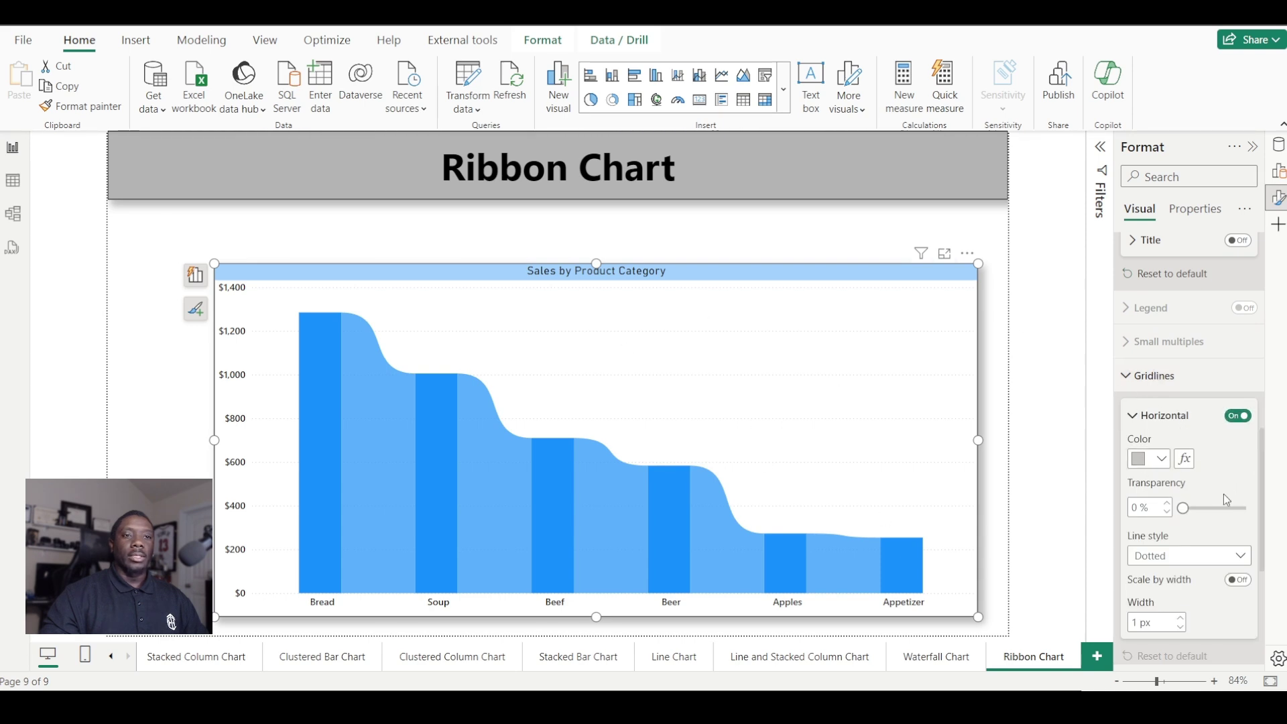
{"action": "scroll", "coordinate": [1226, 500], "scroll_direction": "down", "scroll_amount": 2}
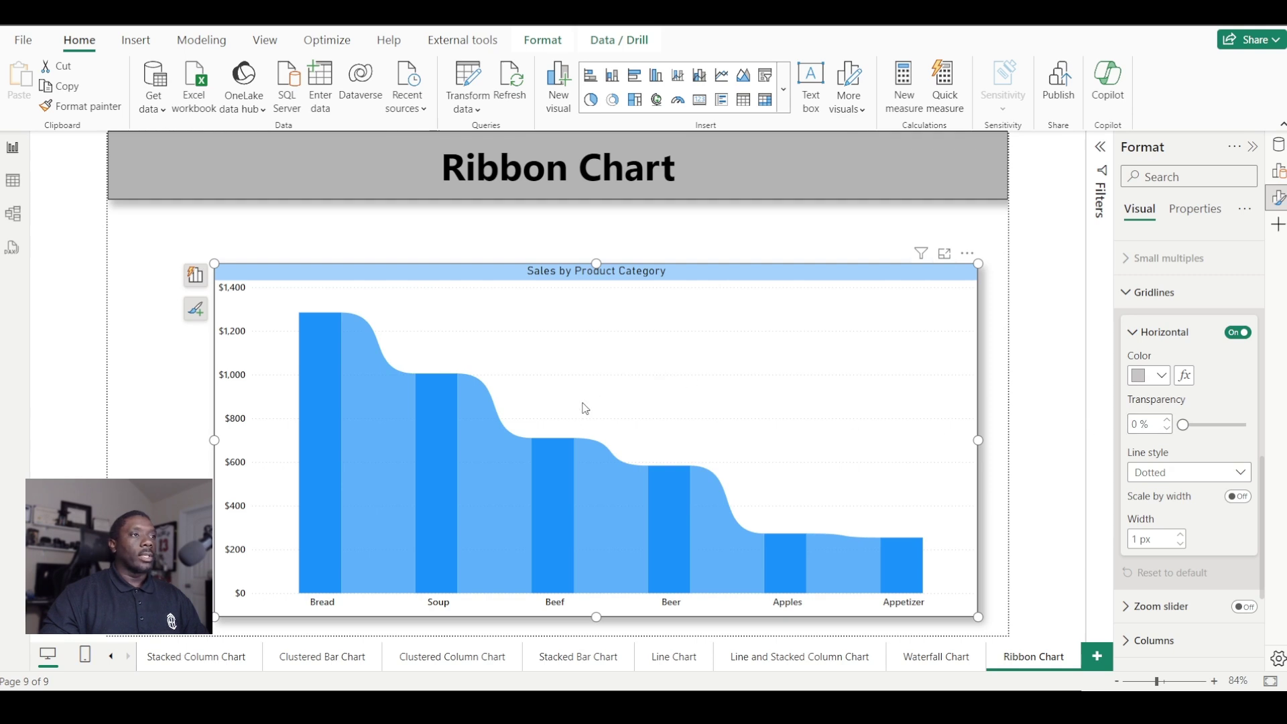
{"action": "scroll", "coordinate": [1185, 474], "scroll_direction": "down", "scroll_amount": 4}
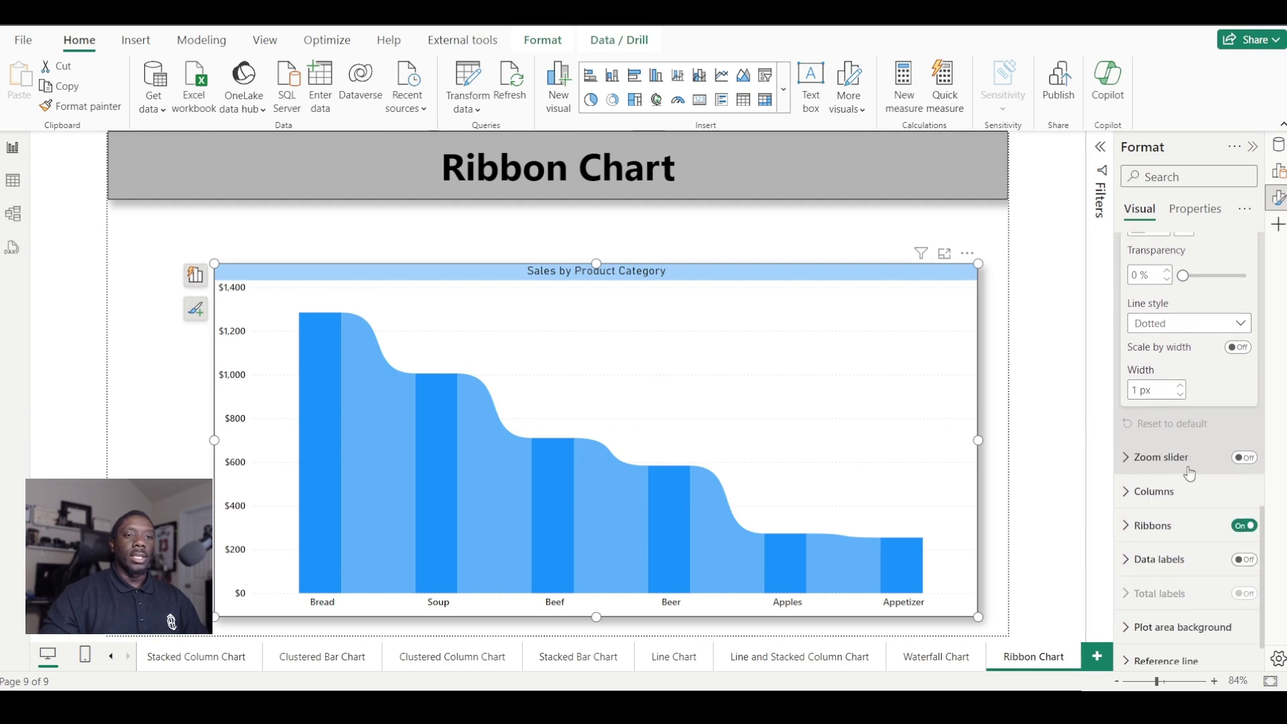
{"action": "scroll", "coordinate": [1185, 473], "scroll_direction": "down", "scroll_amount": 1}
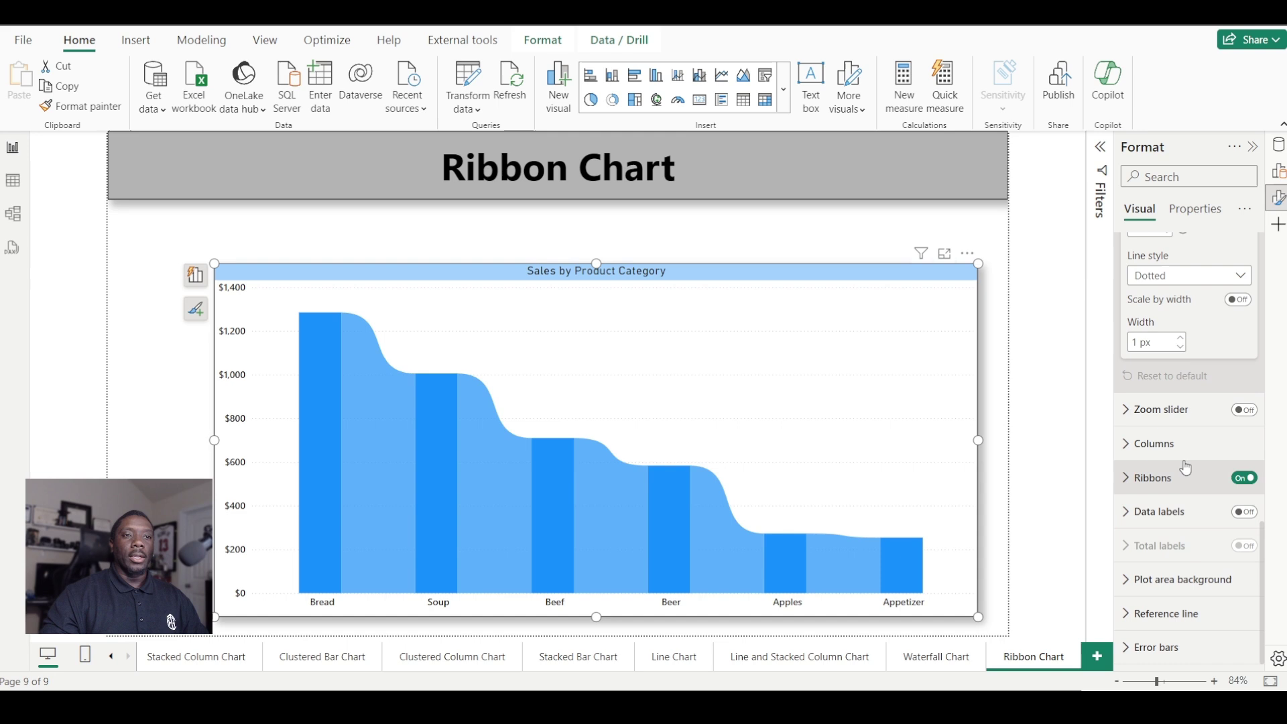
{"action": "left_click", "coordinate": [1244, 410]}
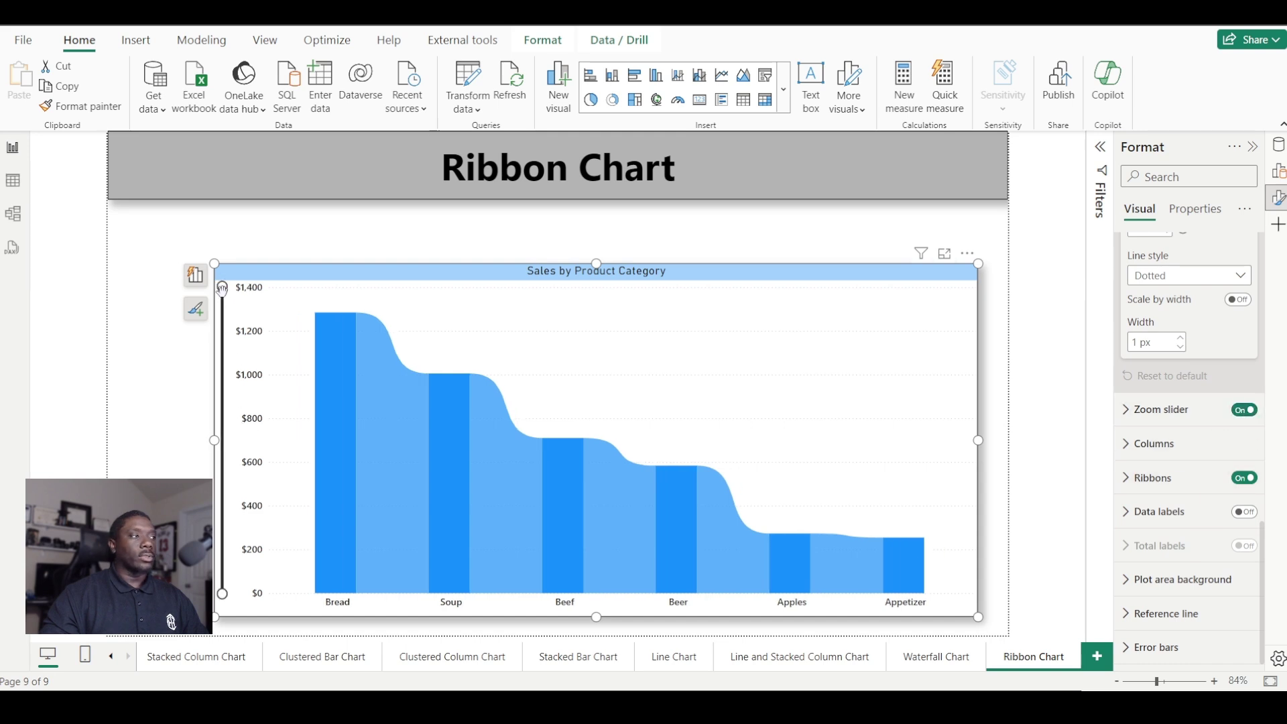
{"action": "mouse_move", "coordinate": [221, 289]}
{"action": "left_mouse_down"}
{"action": "mouse_move", "coordinate": [223, 411]}
{"action": "mouse_move", "coordinate": [222, 287]}
{"action": "left_mouse_up"}
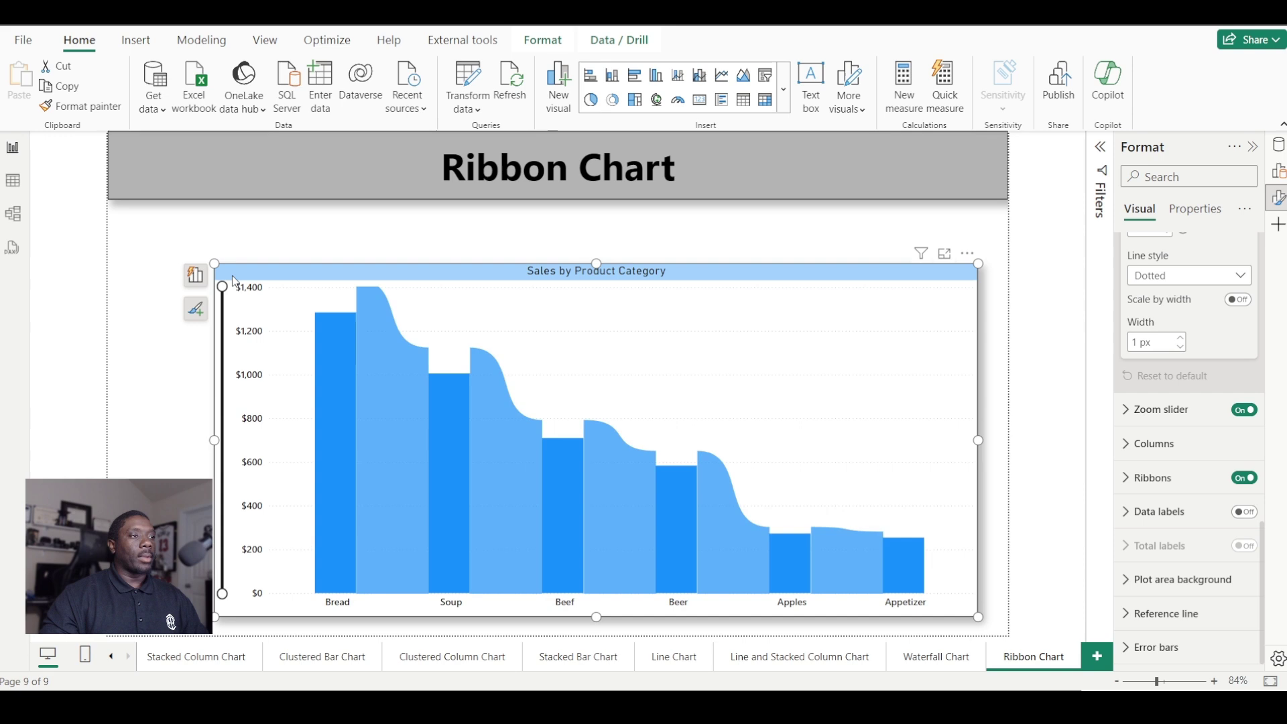
{"action": "left_click_drag", "start_coordinate": [232, 339], "coordinate": [236, 269]}
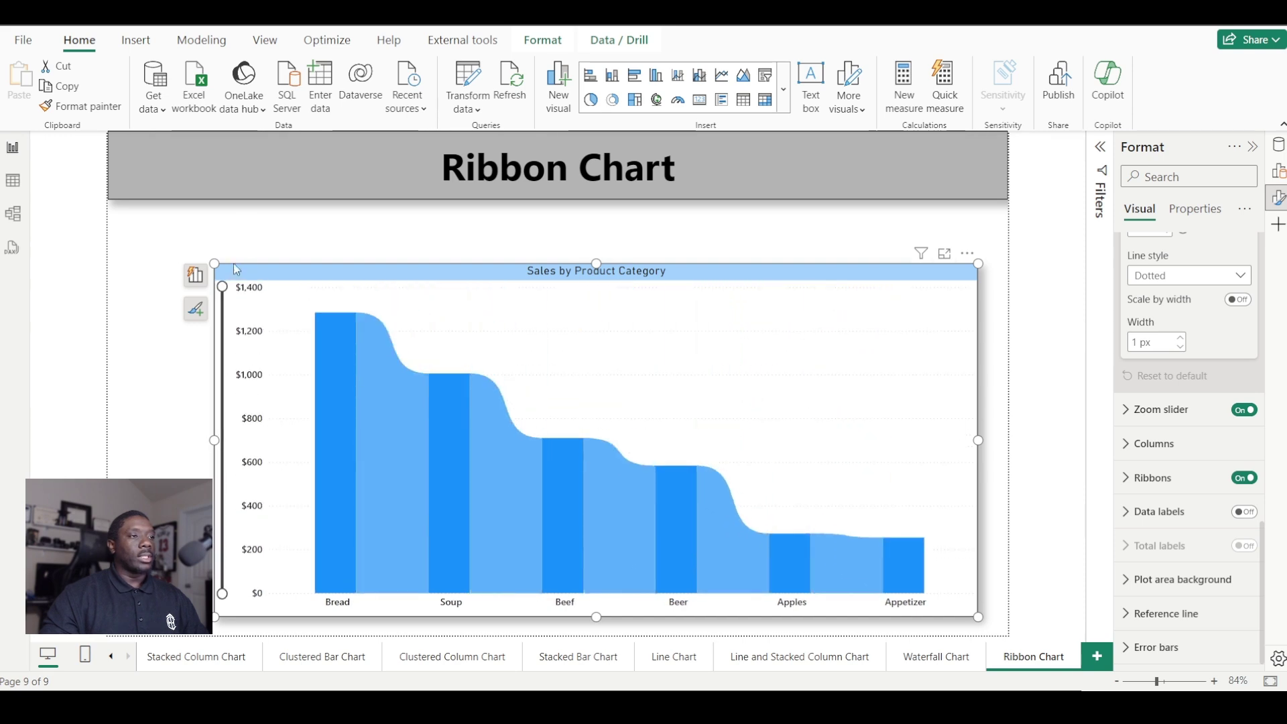
{"action": "mouse_move", "coordinate": [222, 593]}
{"action": "left_mouse_down"}
{"action": "mouse_move", "coordinate": [236, 436]}
{"action": "mouse_move", "coordinate": [229, 594]}
{"action": "left_mouse_up"}
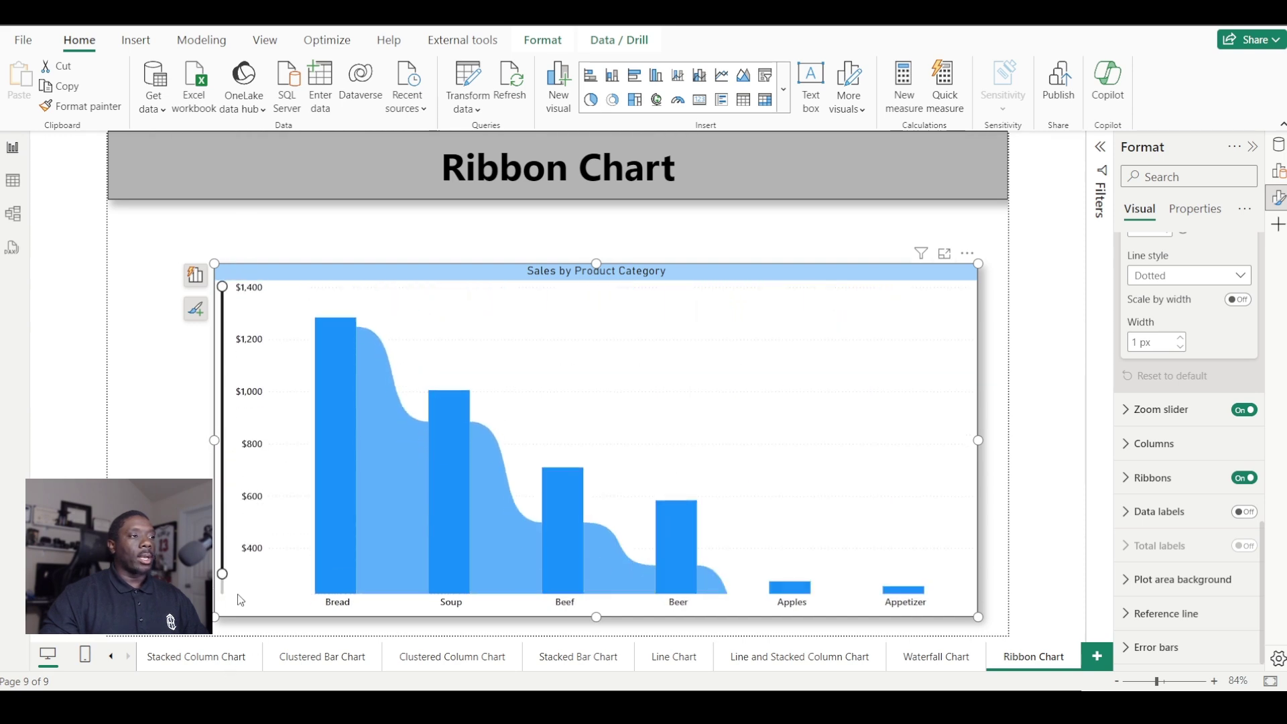
Recolour all columns and ribbons magenta.
{"action": "left_click", "coordinate": [1190, 449]}
{"action": "scroll", "coordinate": [1180, 429], "scroll_direction": "down", "scroll_amount": 3}
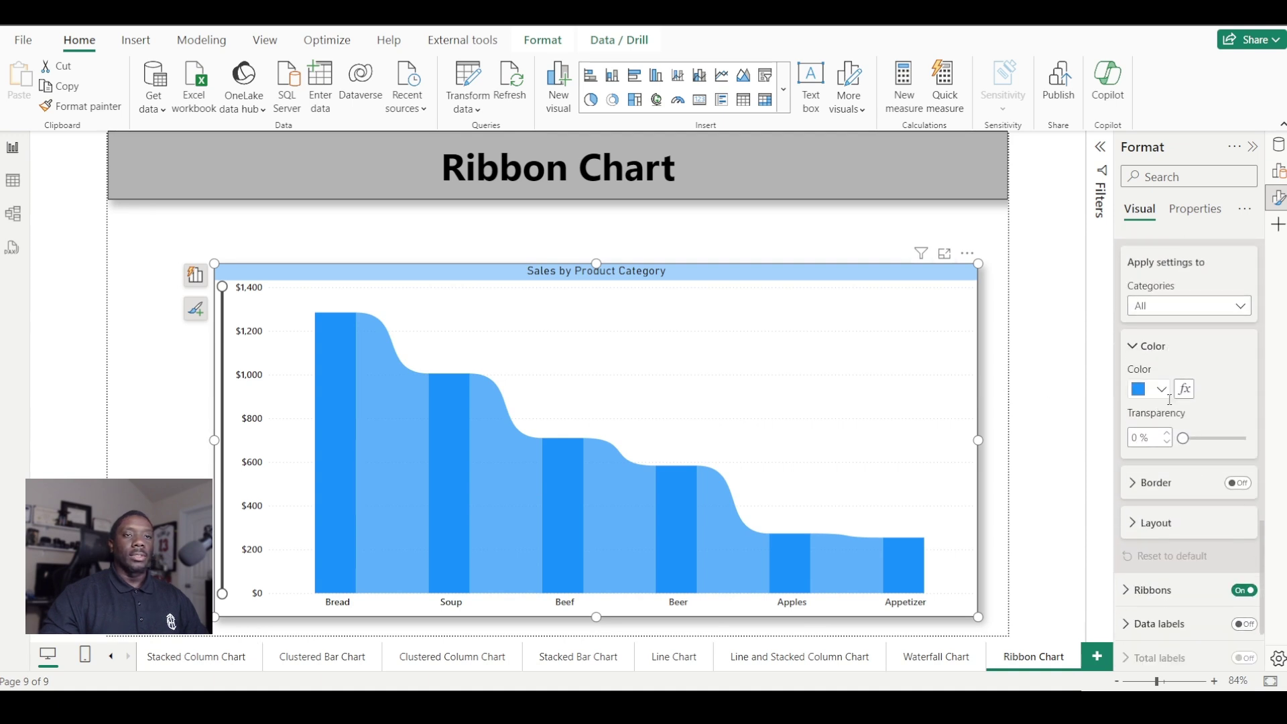
{"action": "left_click", "coordinate": [1221, 279]}
{"action": "left_click", "coordinate": [1179, 284]}
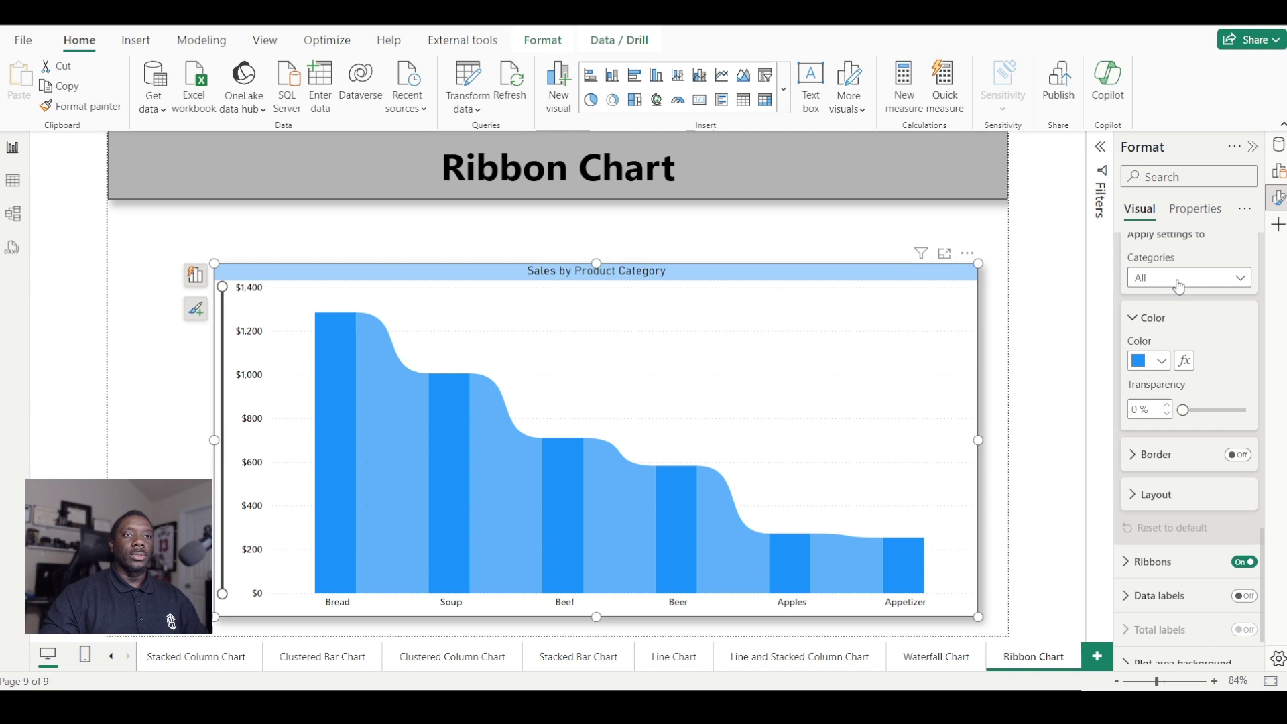
{"action": "left_click", "coordinate": [1162, 363]}
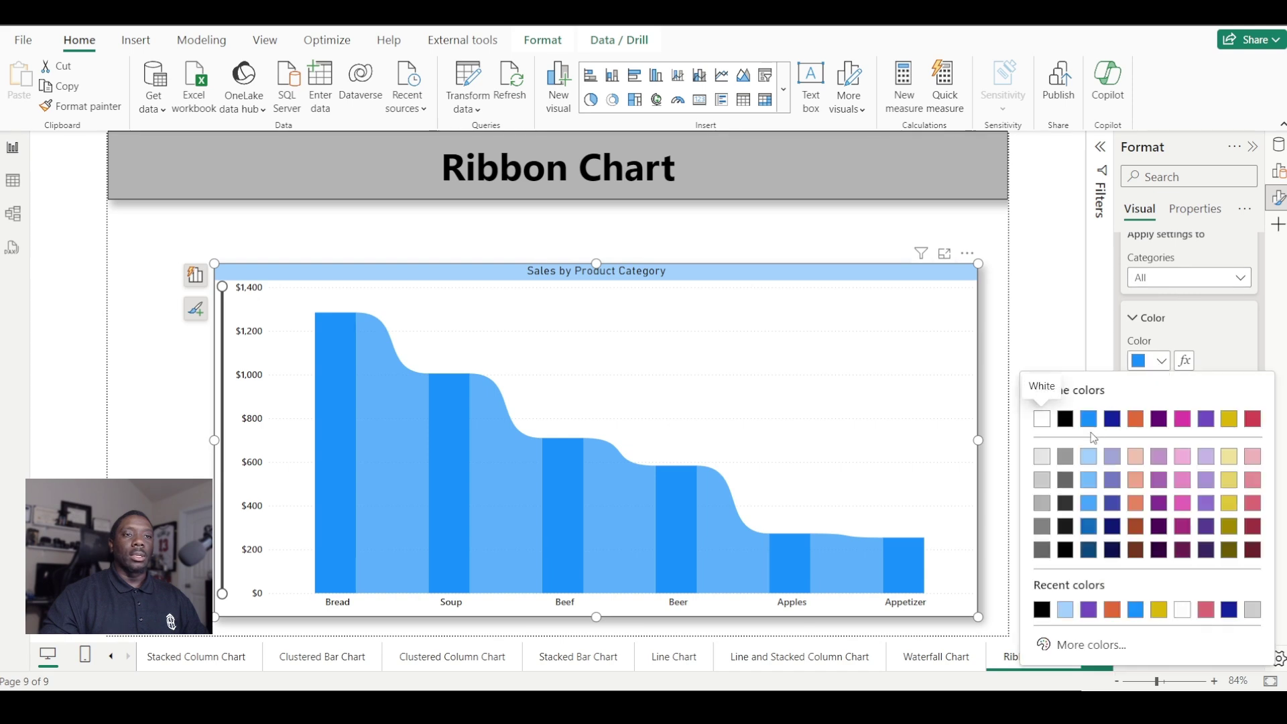
{"action": "left_click", "coordinate": [1183, 420]}
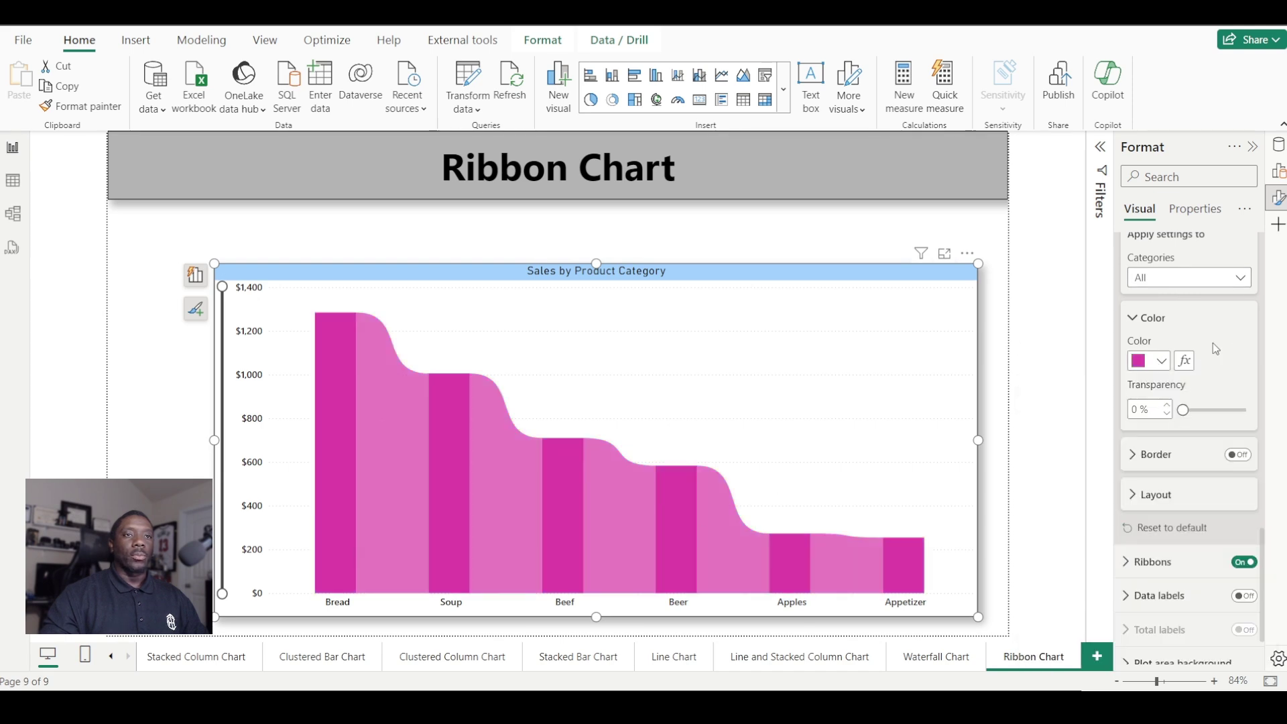
Colour individual columns: Bread orange, Soup yellow, Beer blue.
{"action": "left_click", "coordinate": [1183, 277]}
{"action": "left_click", "coordinate": [1149, 315]}
{"action": "left_click", "coordinate": [1158, 363]}
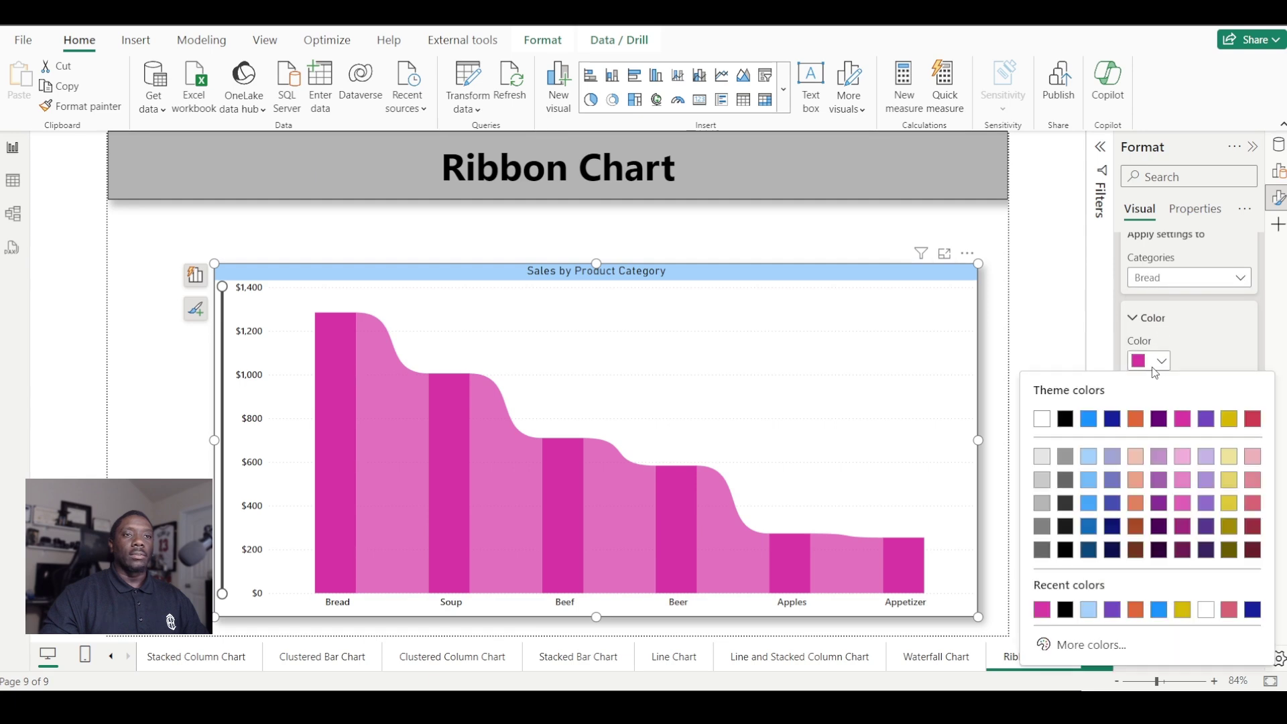
{"action": "left_click", "coordinate": [1135, 419]}
{"action": "left_click", "coordinate": [1203, 282]}
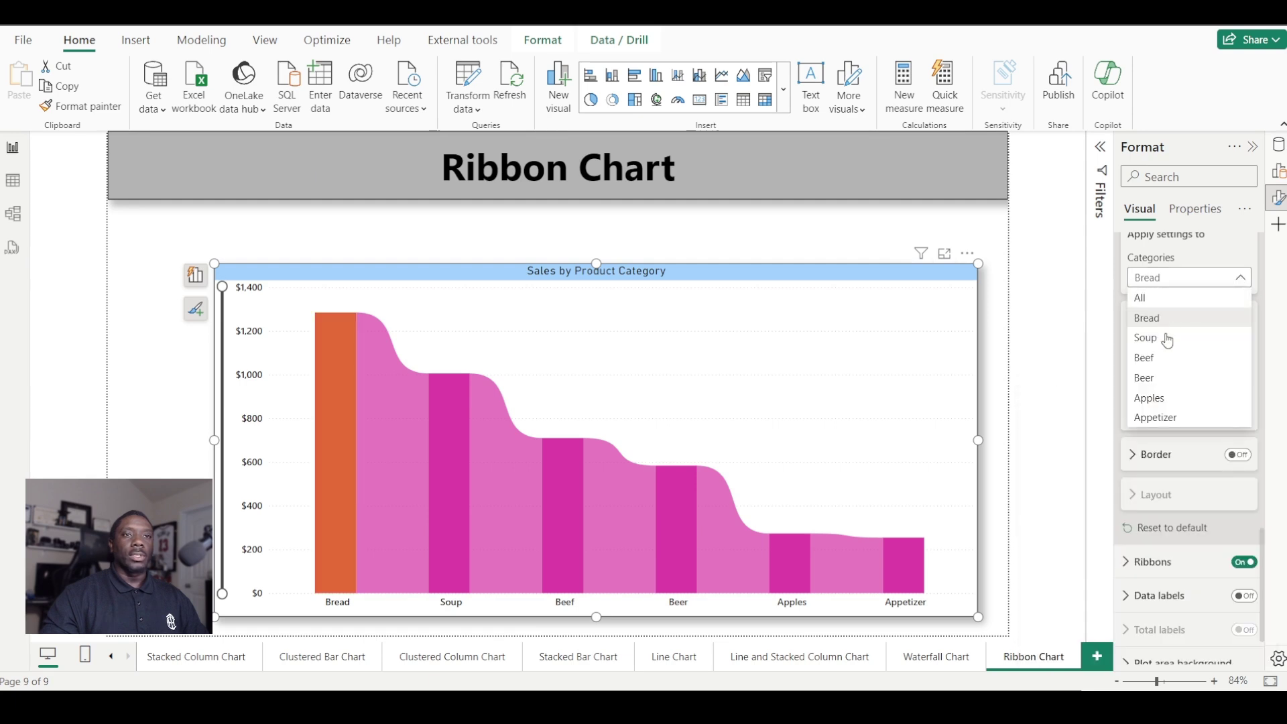
{"action": "left_click", "coordinate": [1166, 338]}
{"action": "left_click", "coordinate": [1155, 367]}
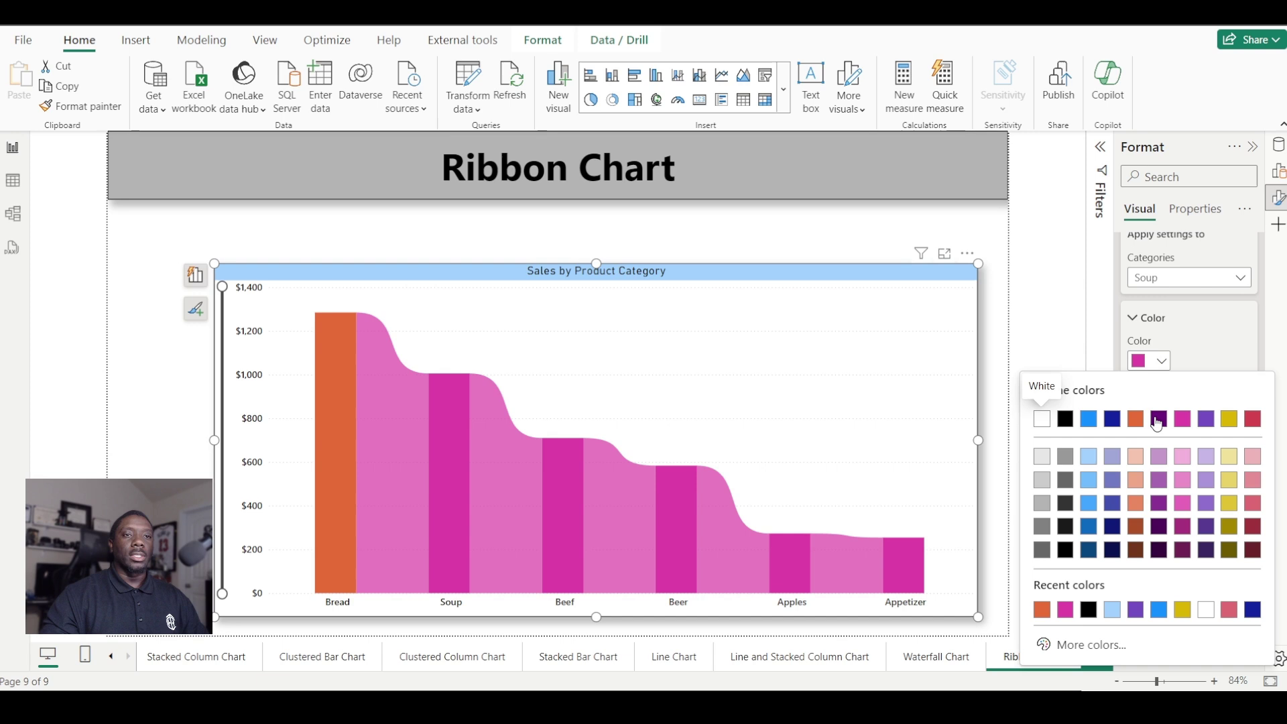
{"action": "left_click", "coordinate": [1228, 419]}
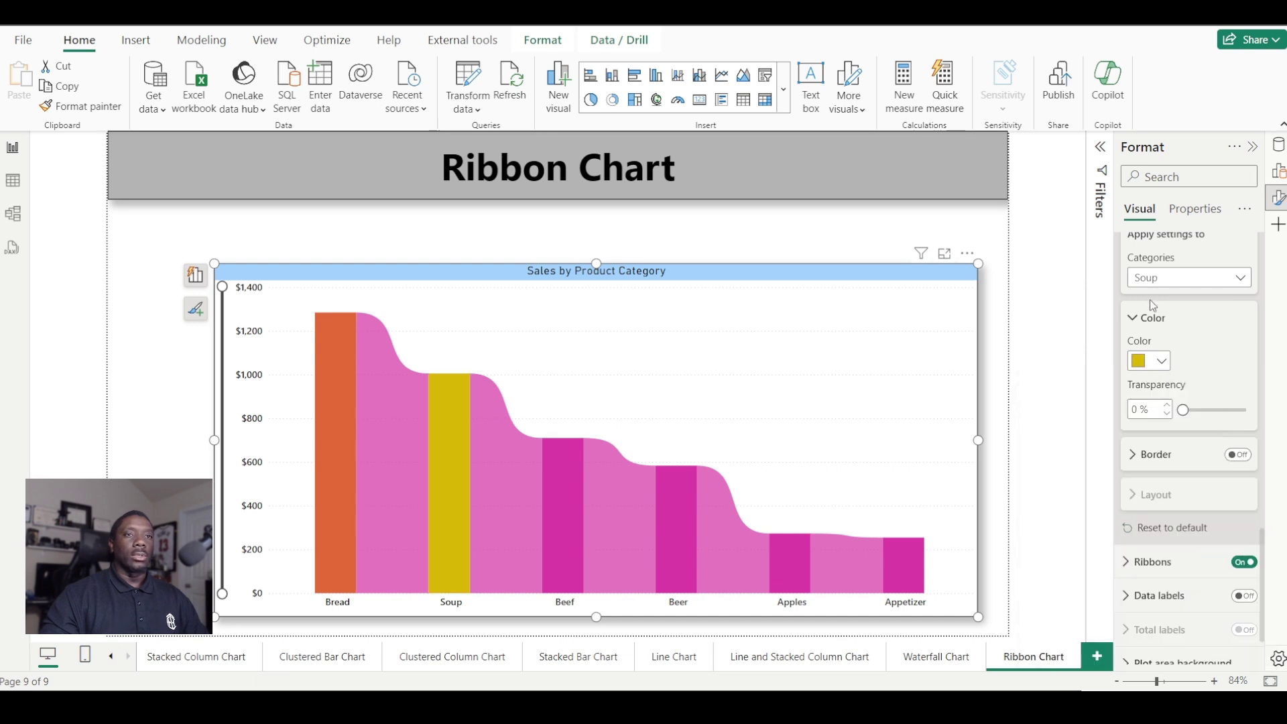
{"action": "left_click", "coordinate": [1166, 287]}
{"action": "left_click", "coordinate": [1152, 374]}
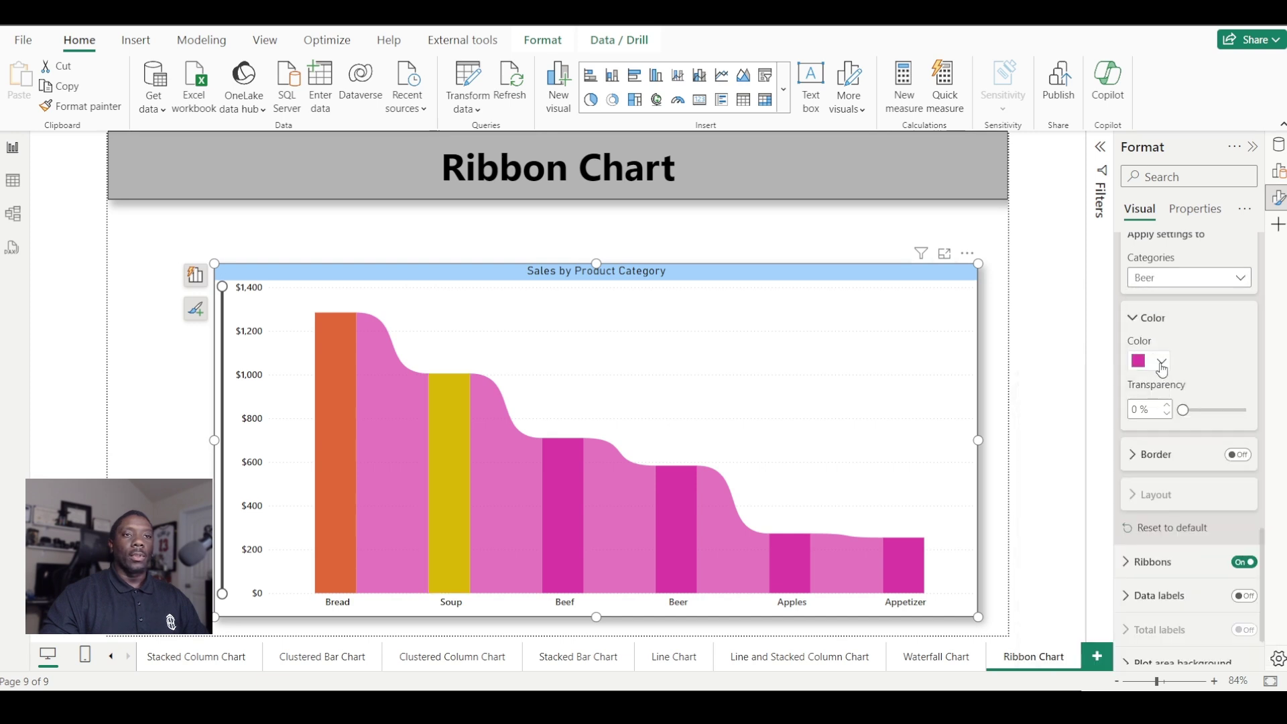
{"action": "left_click", "coordinate": [1161, 362]}
{"action": "left_click", "coordinate": [1088, 418]}
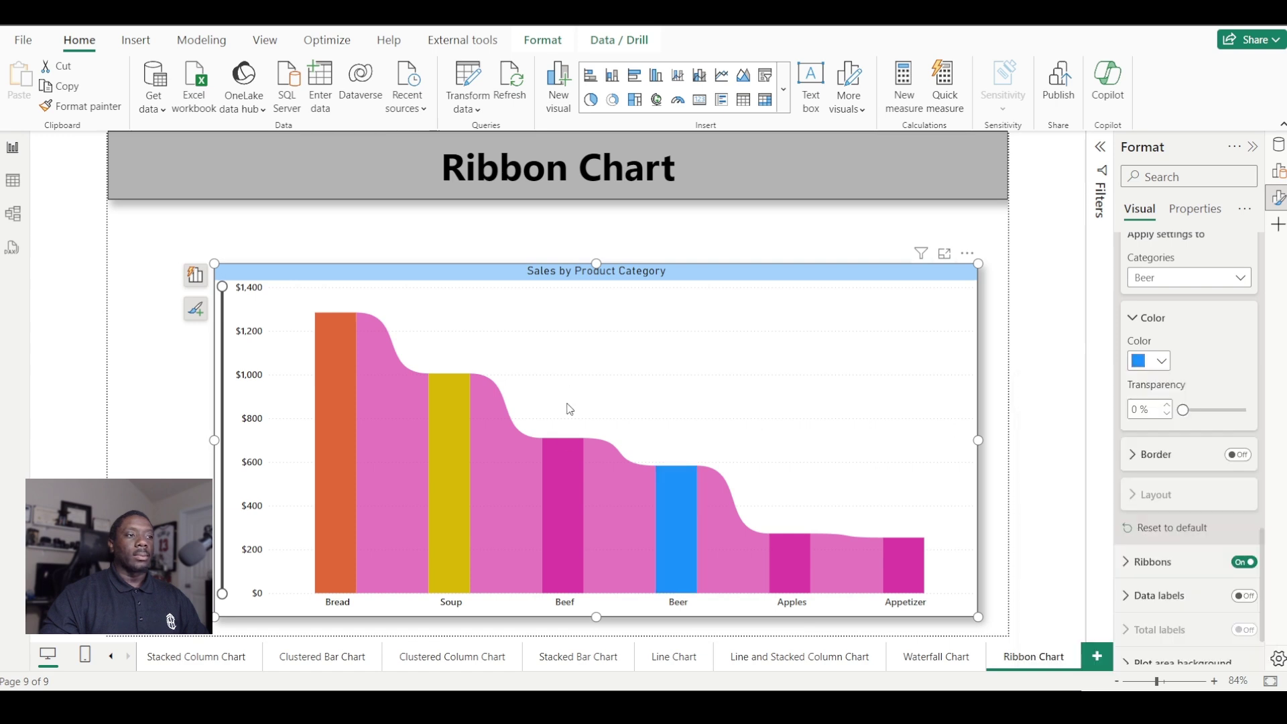
Recolour all columns blue, then reset column colours to default.
{"action": "left_click", "coordinate": [1182, 283]}
{"action": "left_click", "coordinate": [1145, 296]}
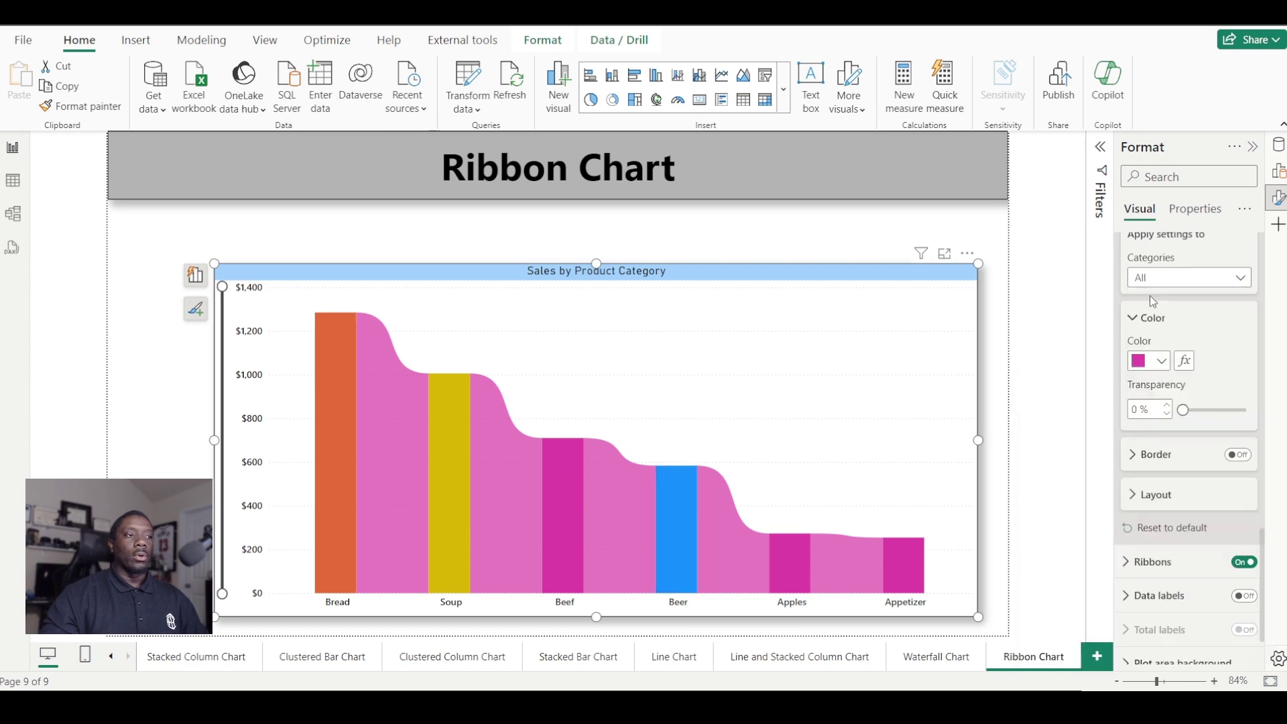
{"action": "left_click", "coordinate": [1150, 365]}
{"action": "left_click", "coordinate": [1089, 421]}
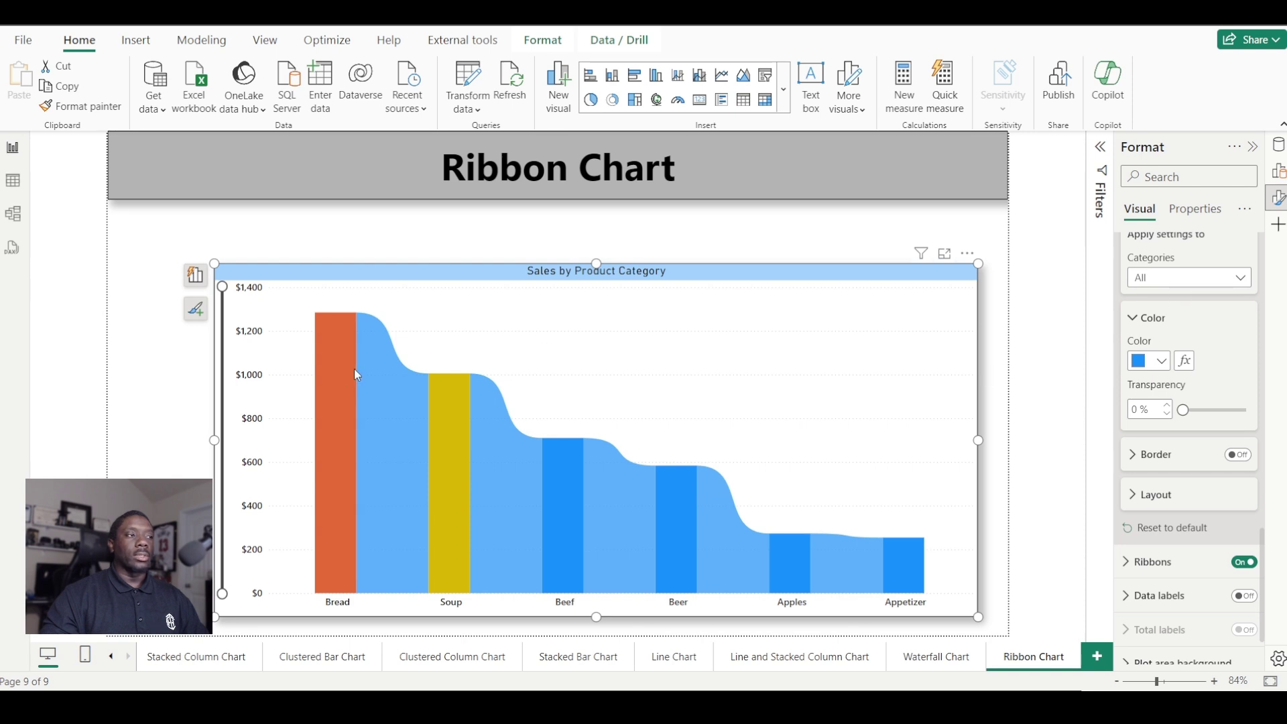
{"action": "left_click", "coordinate": [1159, 529]}
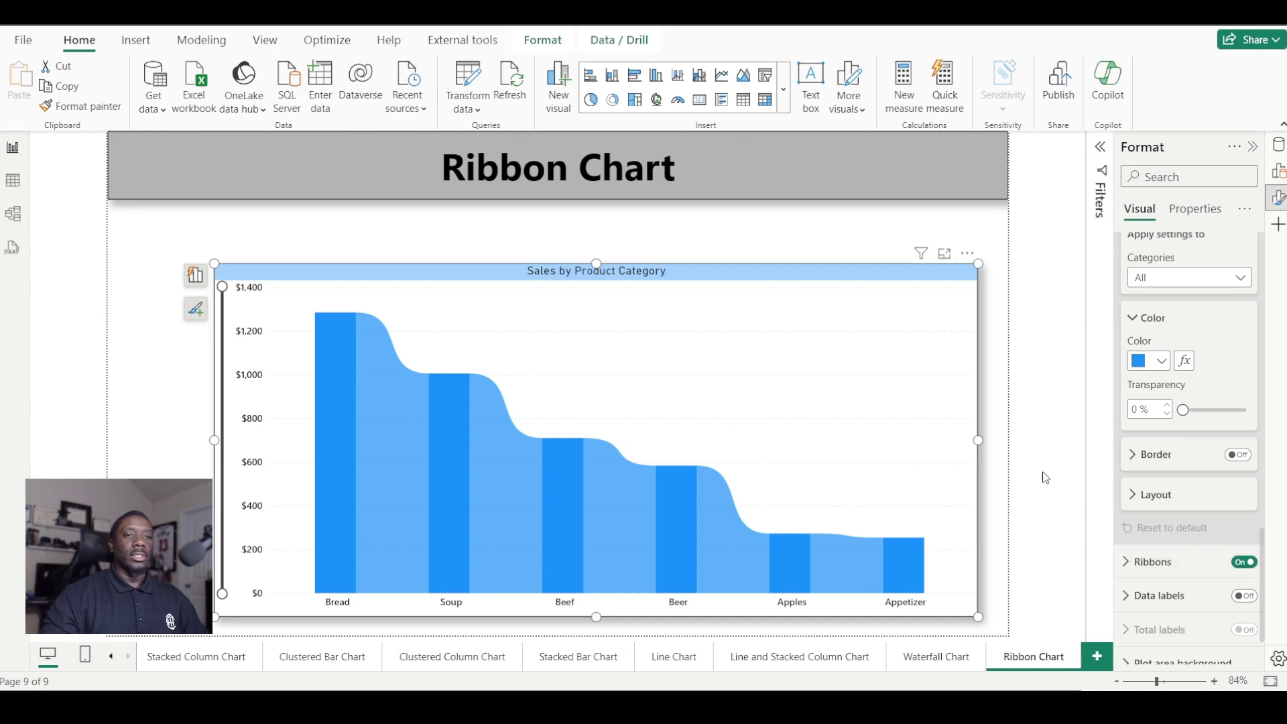
Try thin column borders, then remove them and collapse the Columns settings.
{"action": "left_click", "coordinate": [1237, 455]}
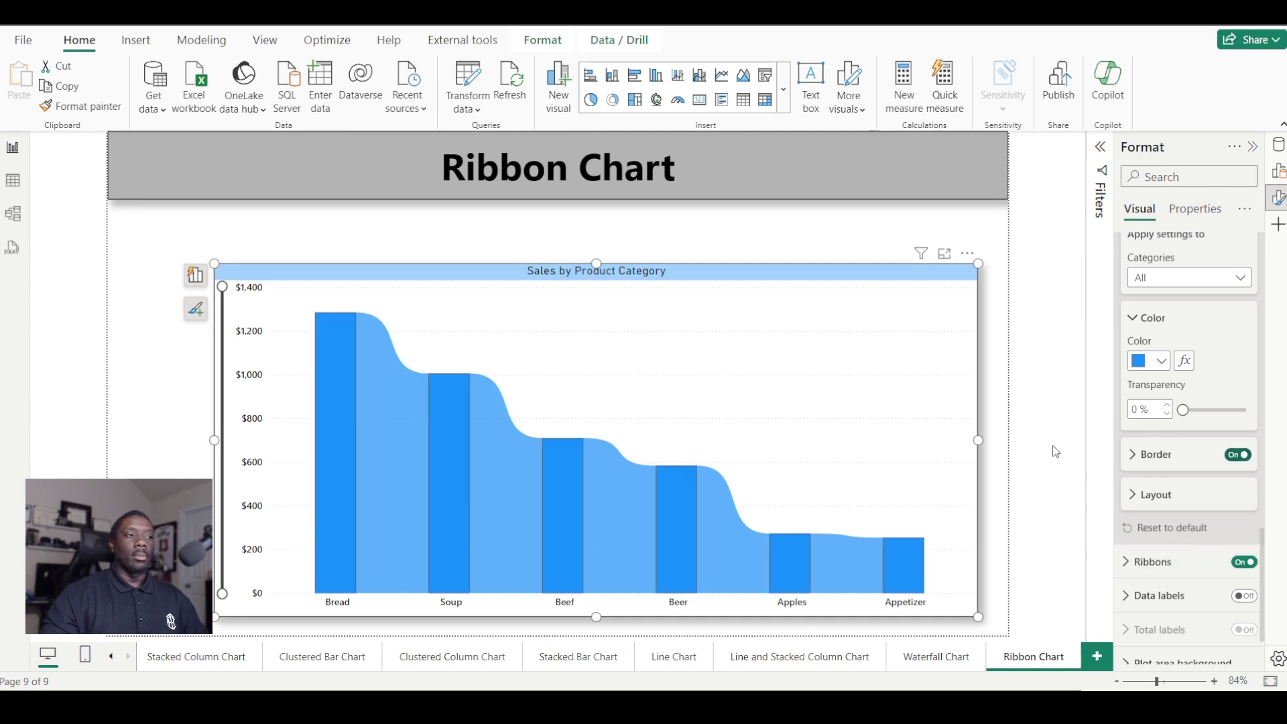
{"action": "left_click", "coordinate": [1237, 455]}
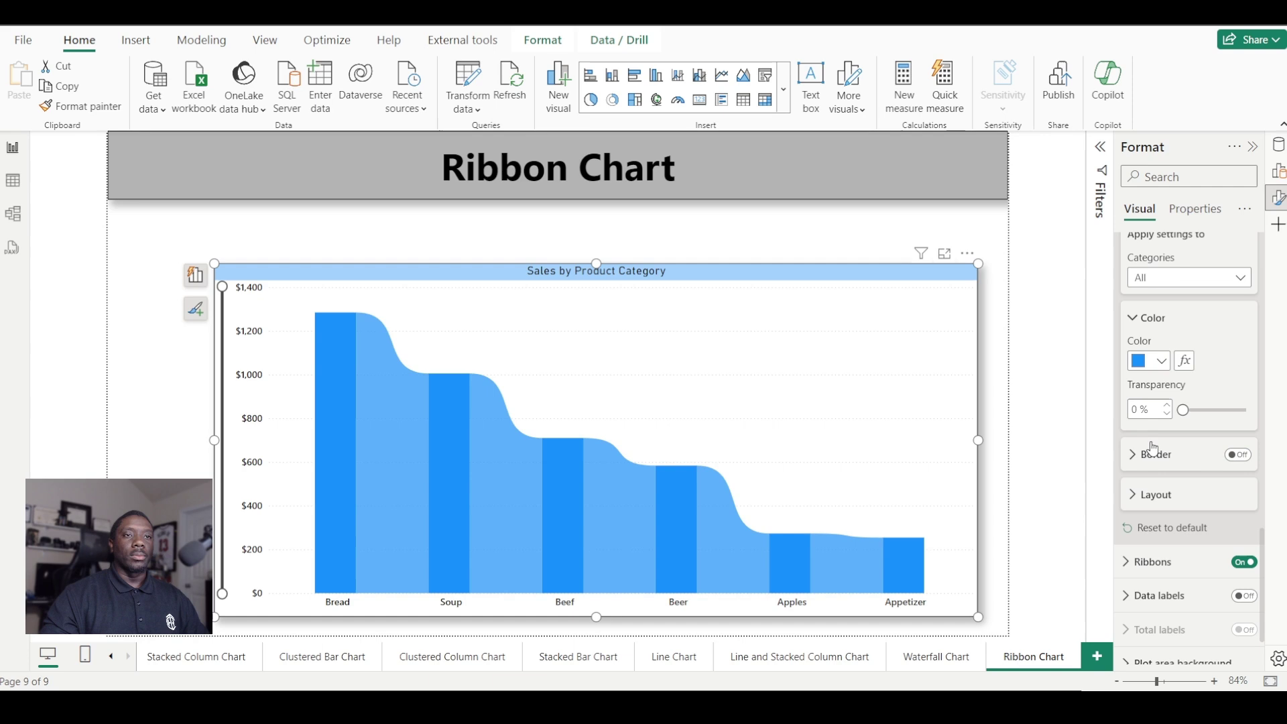
{"action": "scroll", "coordinate": [1171, 454], "scroll_direction": "up", "scroll_amount": 5}
{"action": "scroll", "coordinate": [1151, 423], "scroll_direction": "down", "scroll_amount": 3}
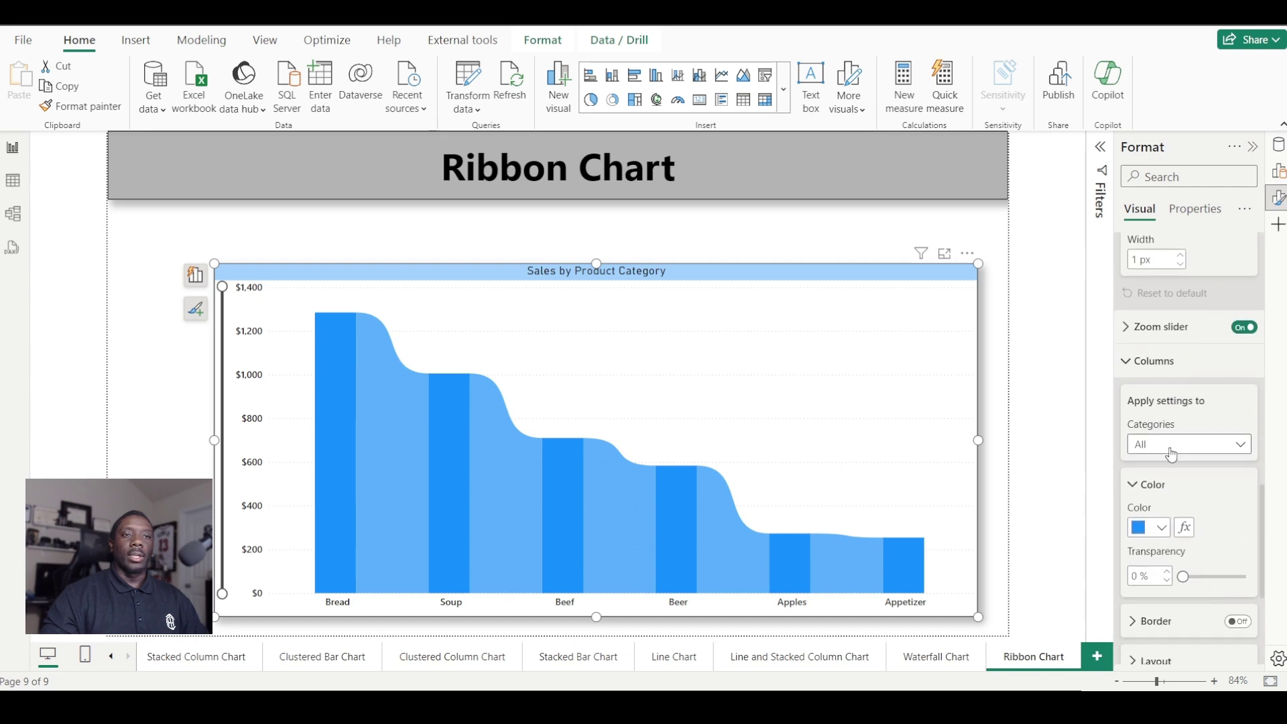
{"action": "left_click", "coordinate": [1126, 278]}
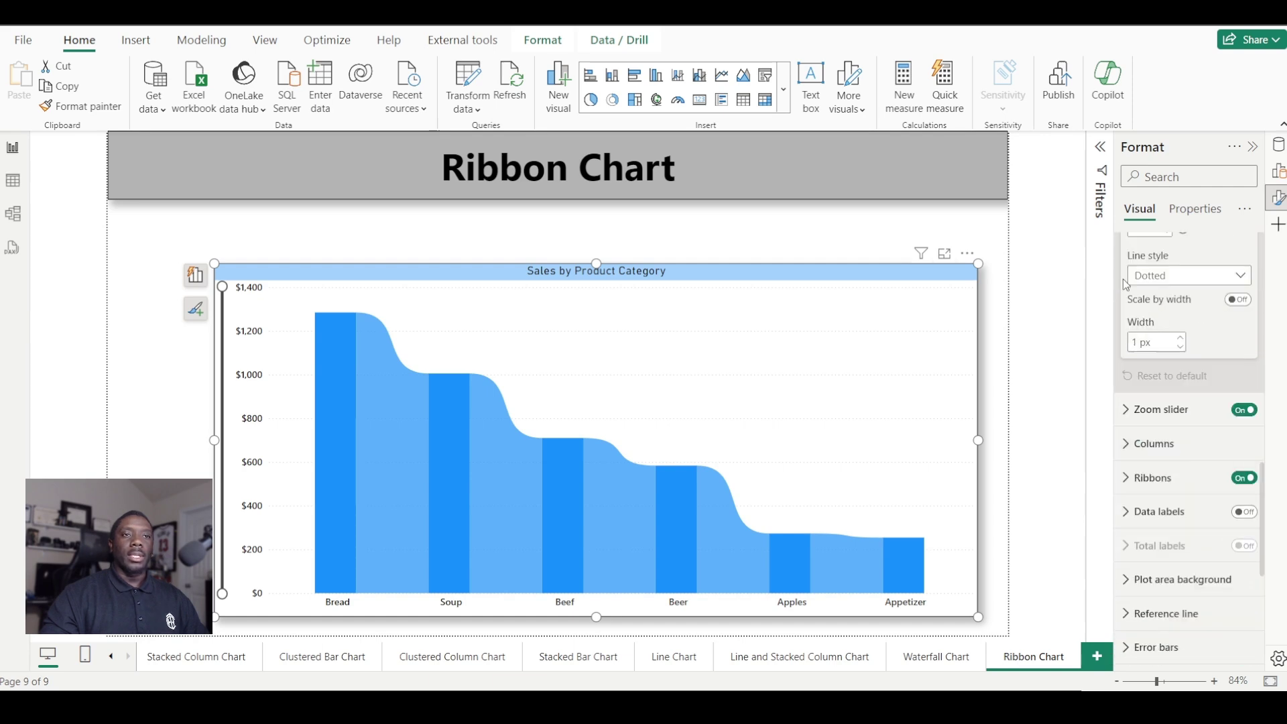
Toggle the ribbons off and on several times, leaving them on.
{"action": "left_click", "coordinate": [1245, 480]}
{"action": "left_click", "coordinate": [1245, 480]}
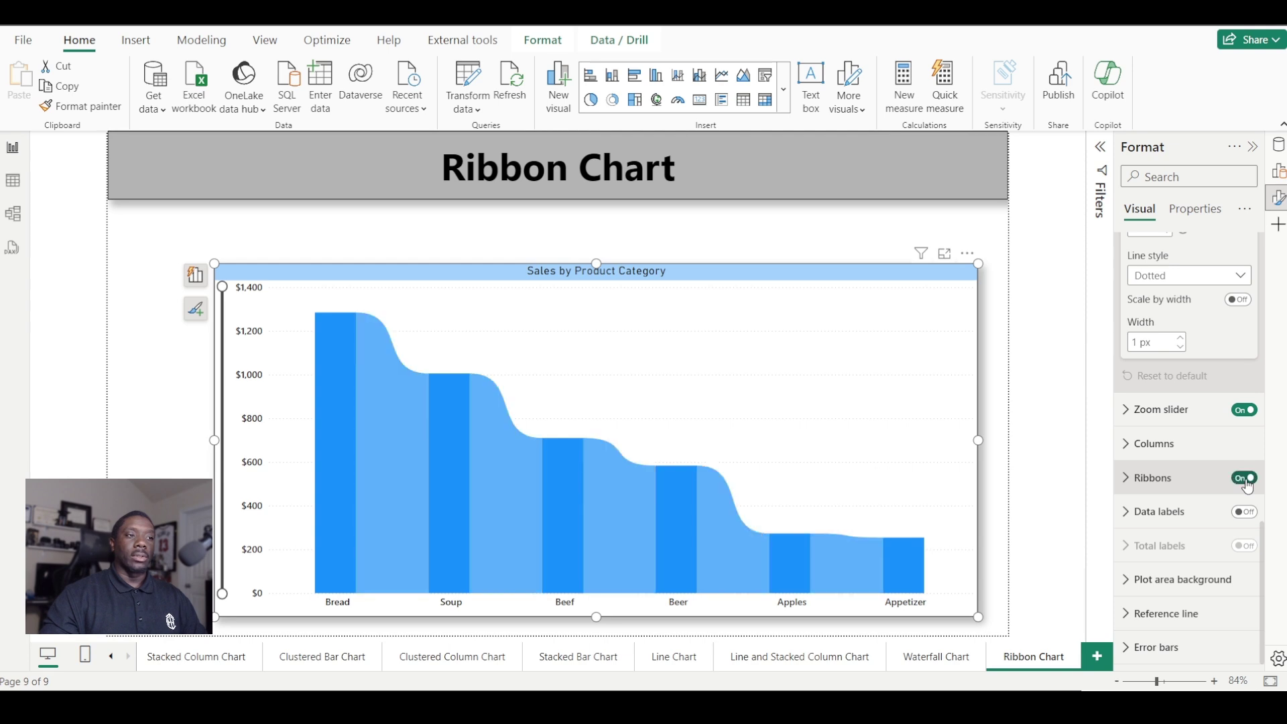
{"action": "left_click", "coordinate": [1245, 480]}
{"action": "left_click", "coordinate": [1246, 480]}
{"action": "left_click", "coordinate": [1245, 480]}
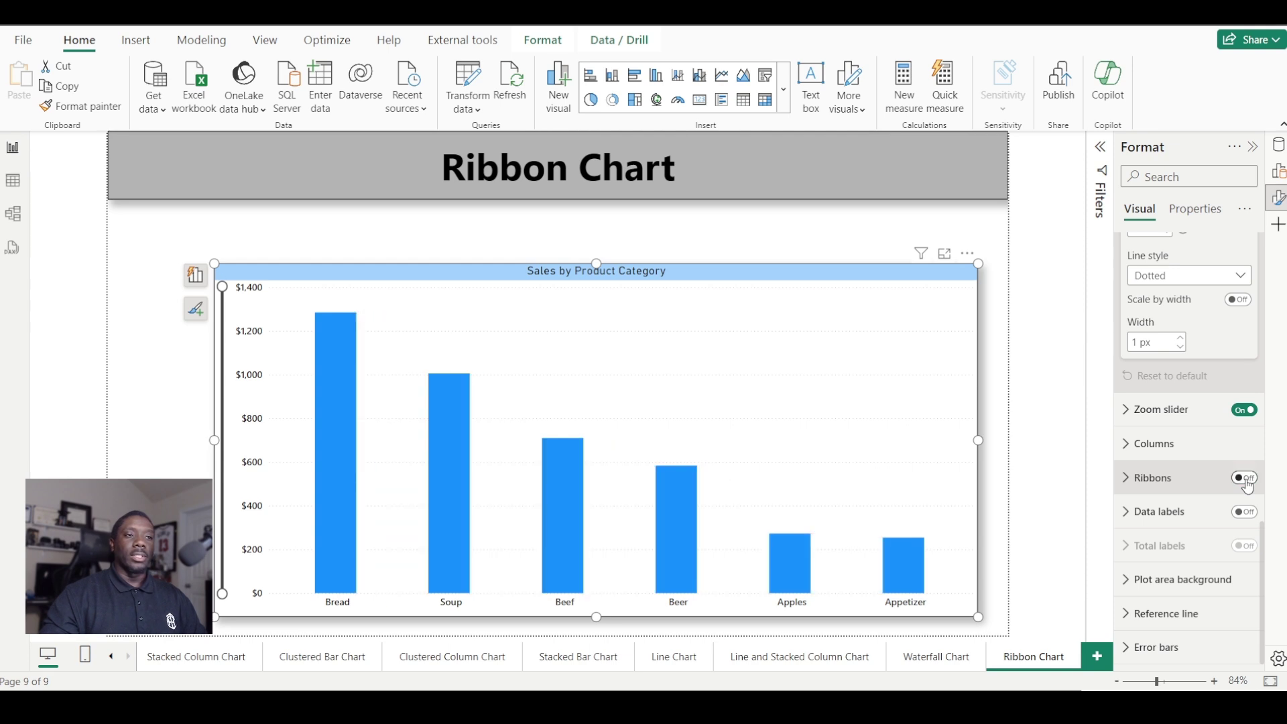
{"action": "left_click", "coordinate": [1245, 480]}
Turn on data labels and expand their settings.
{"action": "left_click", "coordinate": [1244, 512]}
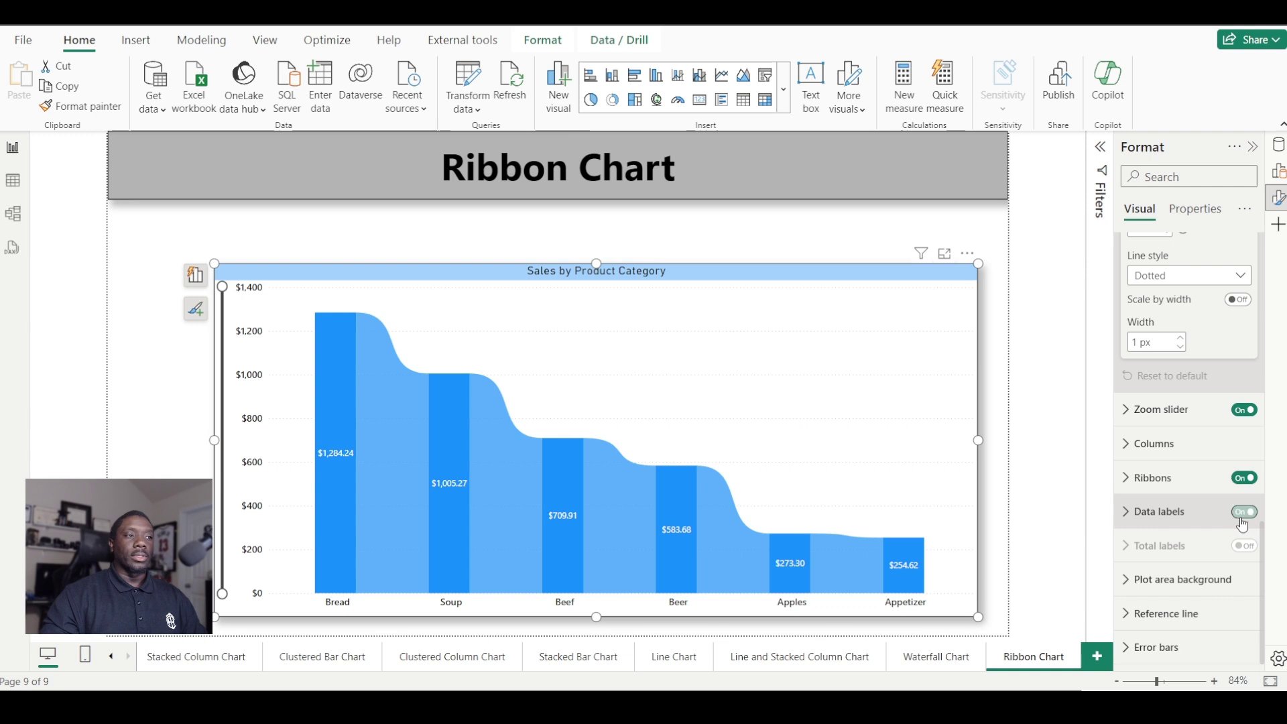
{"action": "left_click", "coordinate": [1142, 511]}
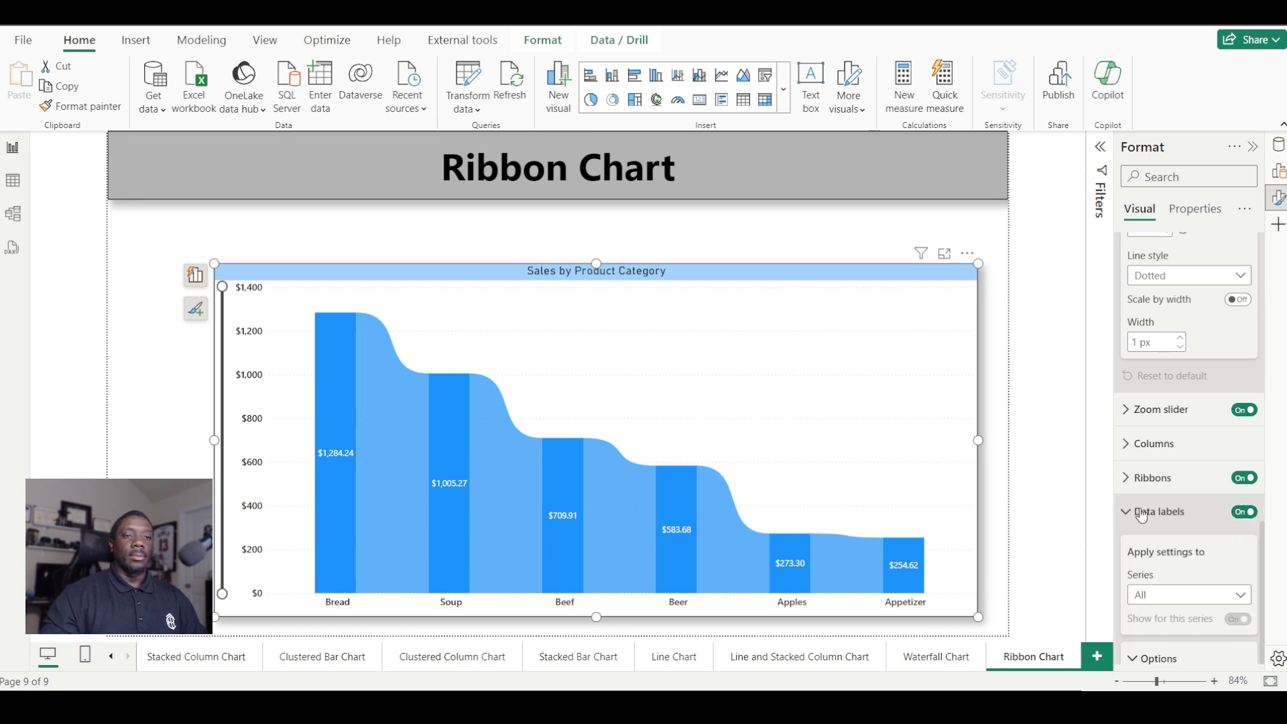
{"action": "scroll", "coordinate": [1141, 512], "scroll_direction": "down", "scroll_amount": 3}
{"action": "scroll", "coordinate": [1201, 477], "scroll_direction": "down", "scroll_amount": 1}
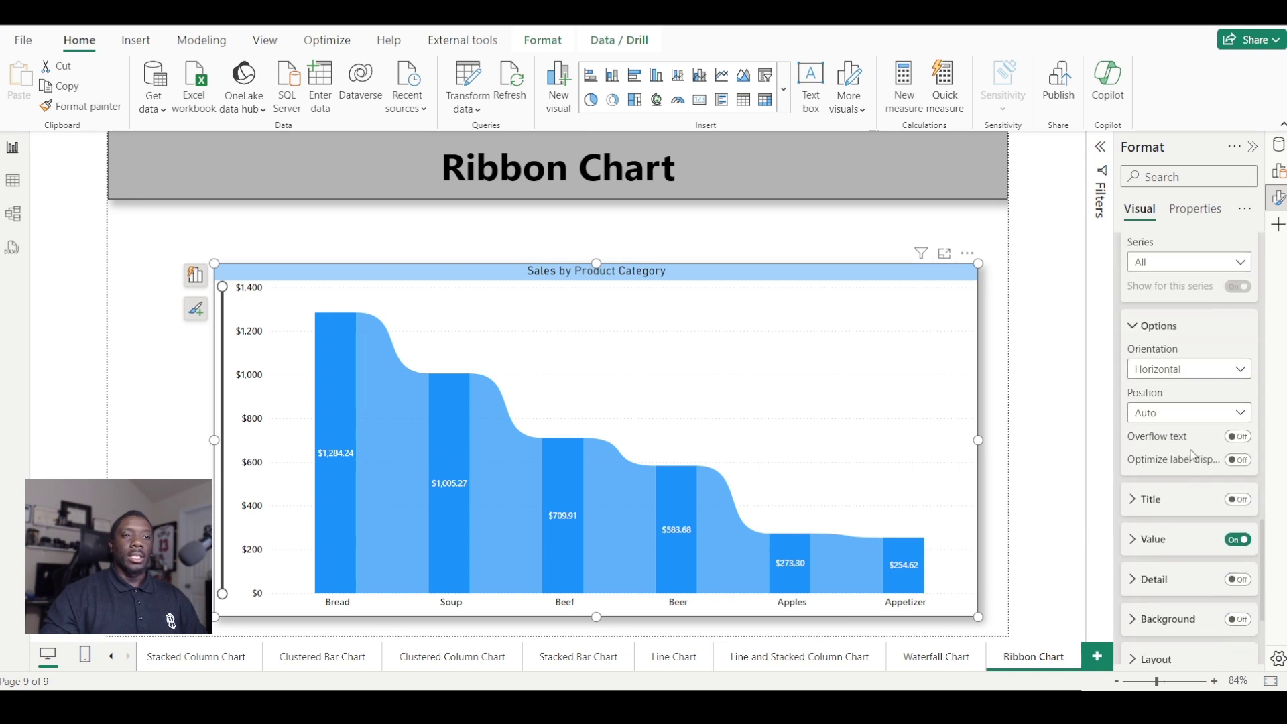
Try the end, outside end and centre label positions, then settle on Inside base.
{"action": "left_click", "coordinate": [1196, 414]}
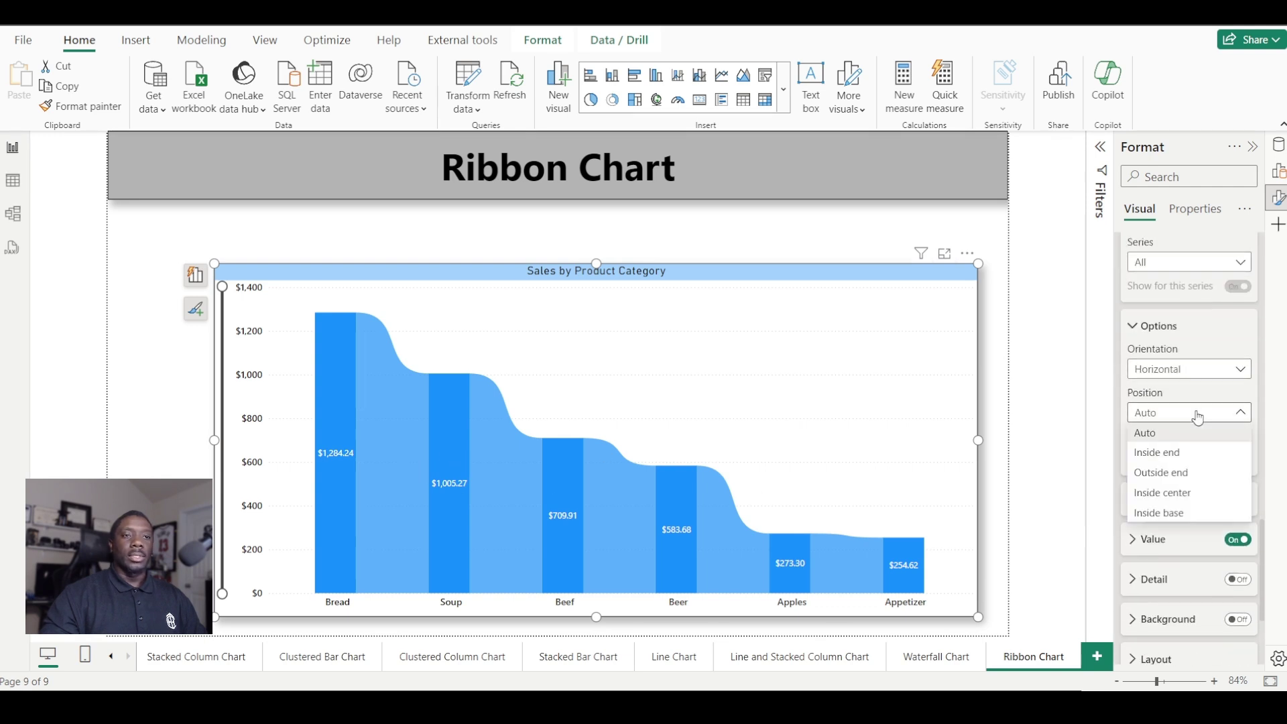
{"action": "left_click", "coordinate": [1170, 456]}
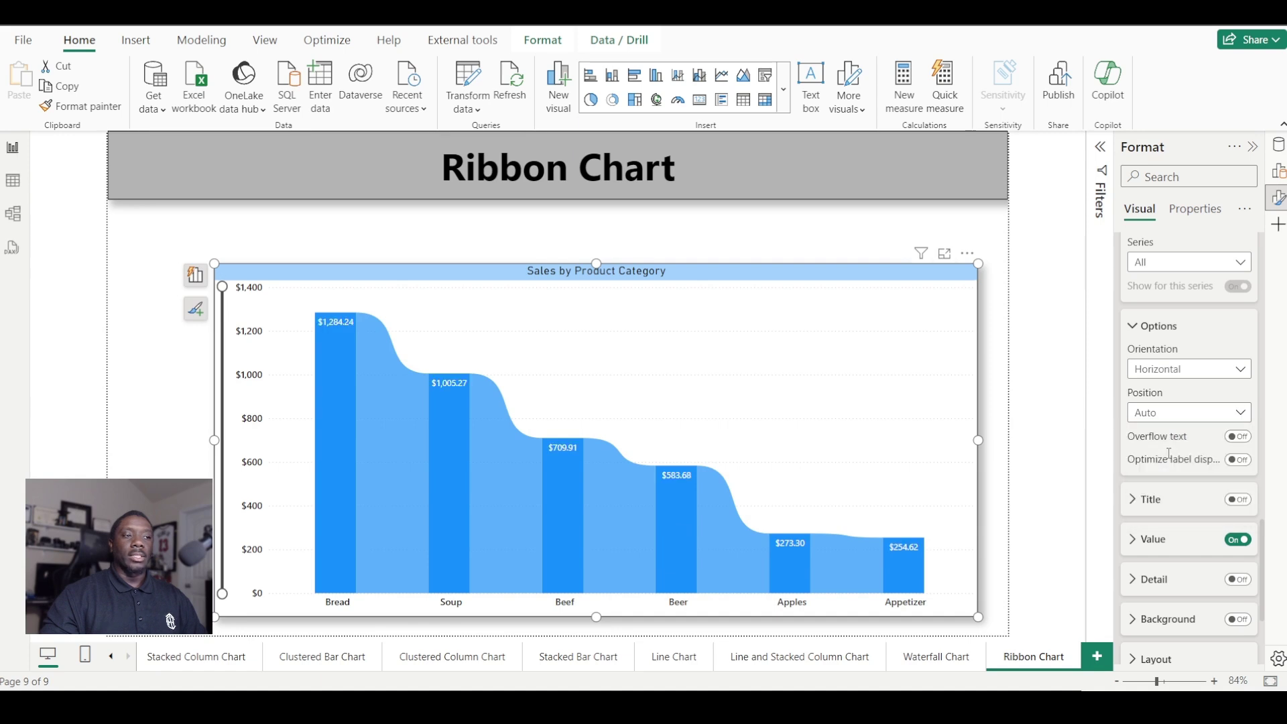
{"action": "left_click", "coordinate": [1168, 416]}
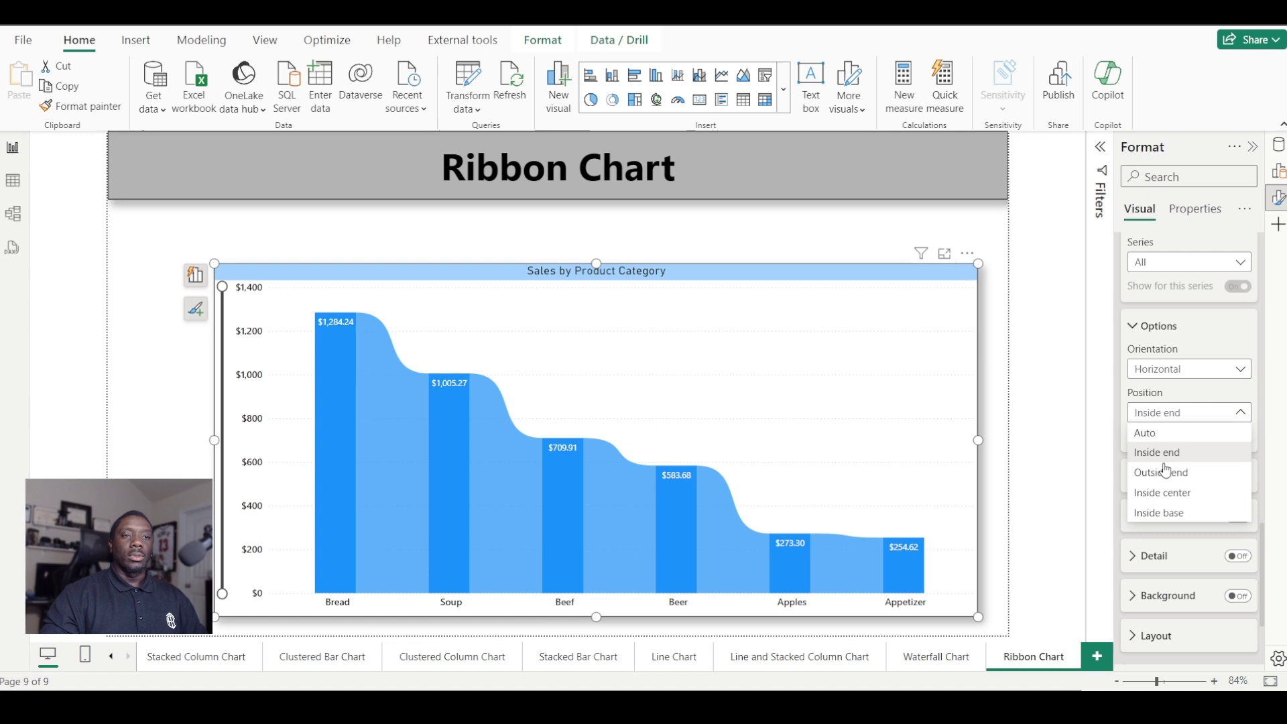
{"action": "left_click", "coordinate": [1166, 470]}
{"action": "left_click", "coordinate": [1170, 417]}
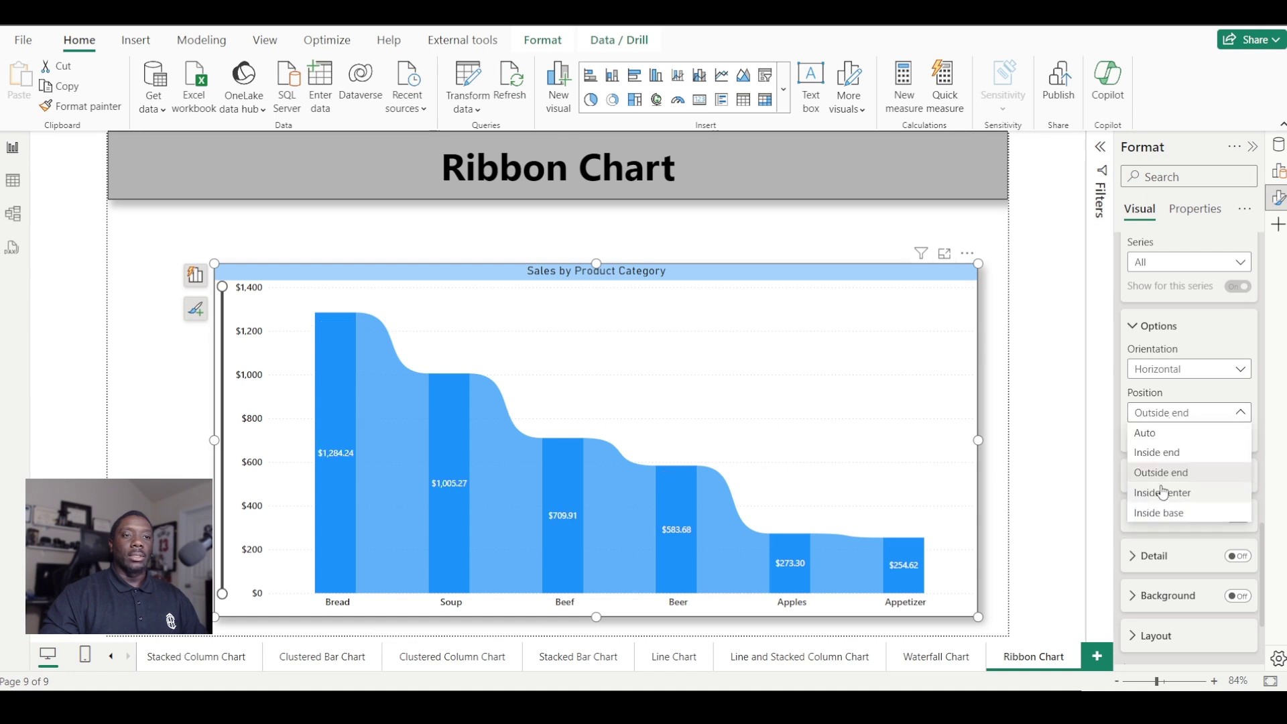
{"action": "left_click", "coordinate": [1161, 496]}
{"action": "left_click", "coordinate": [1170, 412]}
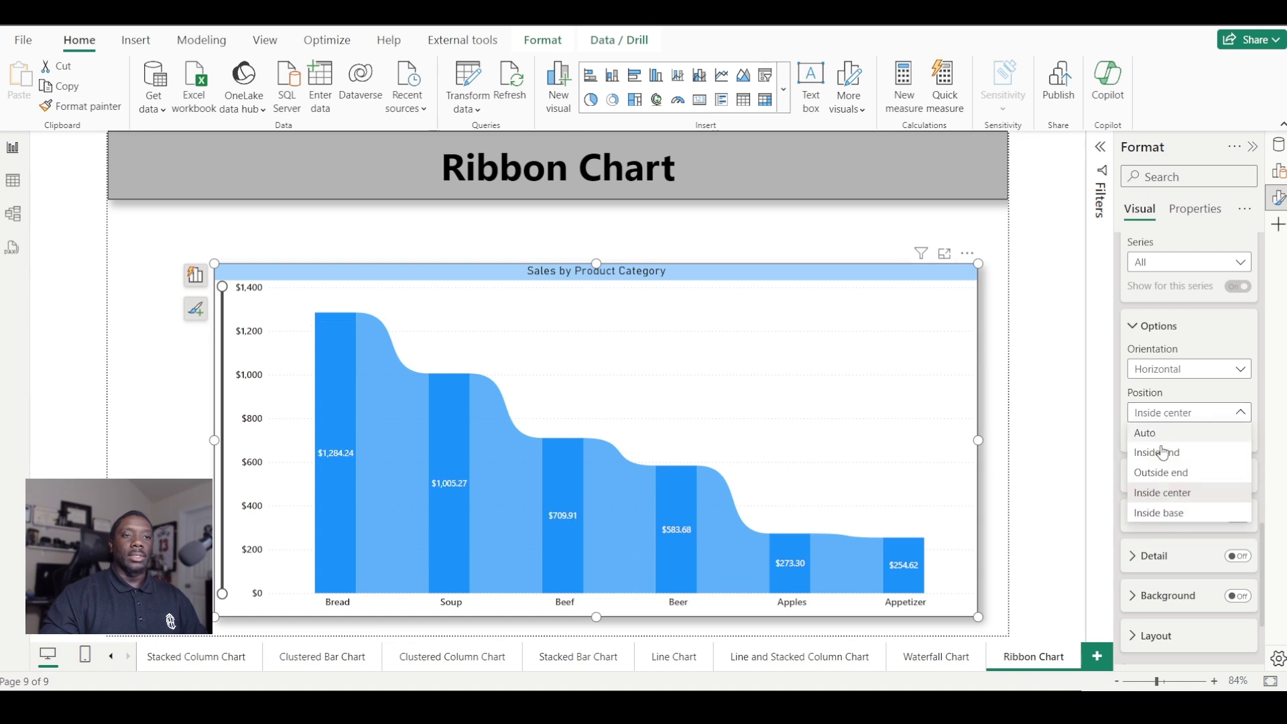
{"action": "left_click", "coordinate": [1162, 513]}
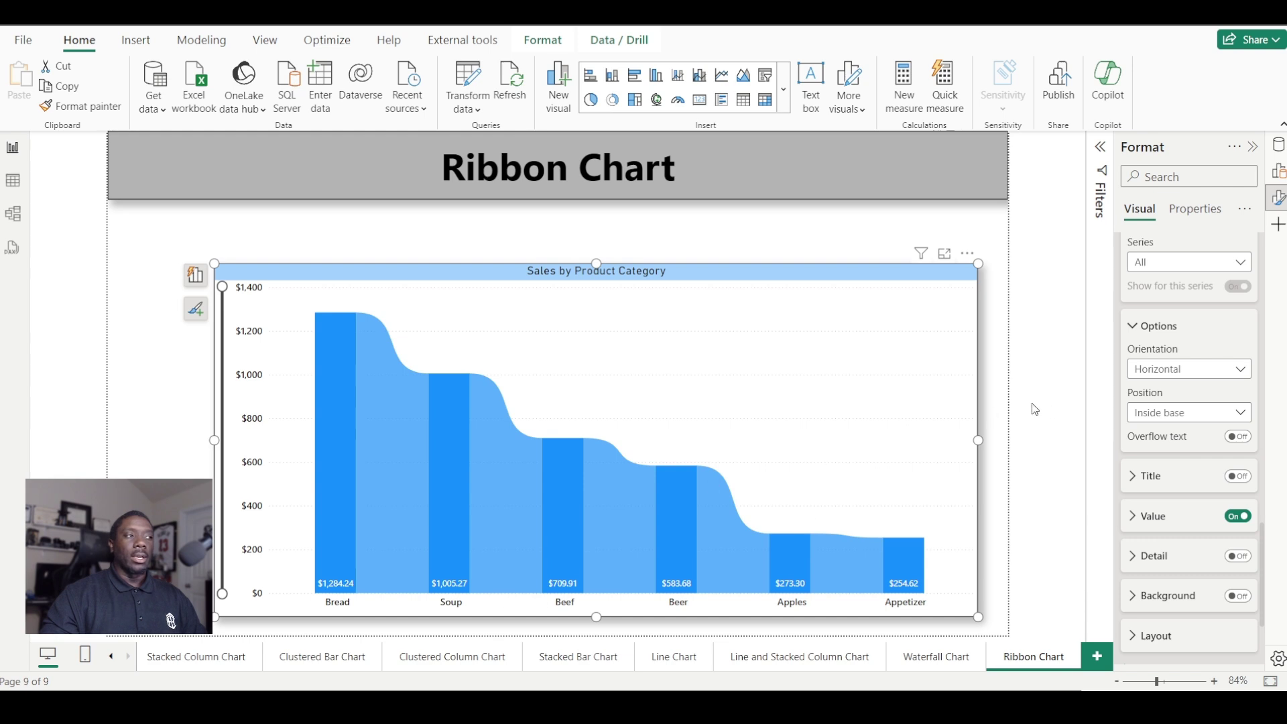
Set the data label values' colour to White and switch to another Segoe UI font variant.
{"action": "scroll", "coordinate": [1166, 477], "scroll_direction": "up", "scroll_amount": 4}
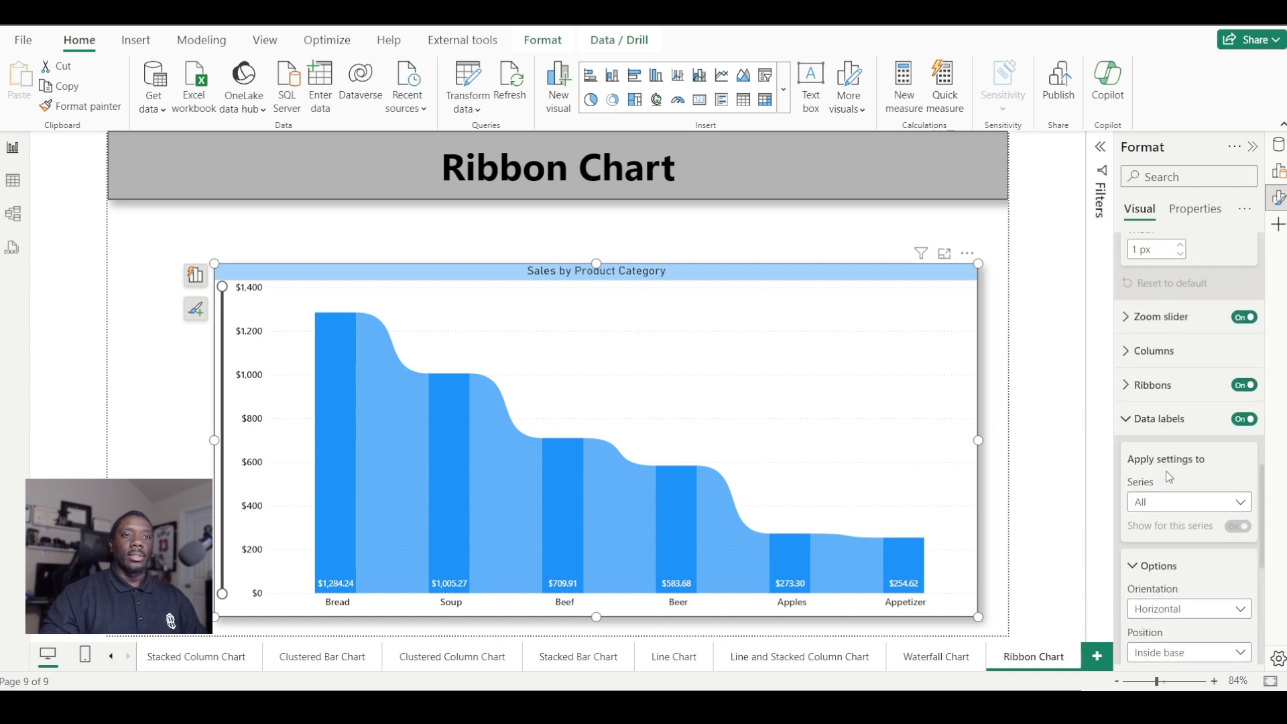
{"action": "scroll", "coordinate": [1168, 477], "scroll_direction": "down", "scroll_amount": 4}
{"action": "scroll", "coordinate": [1166, 477], "scroll_direction": "down", "scroll_amount": 2}
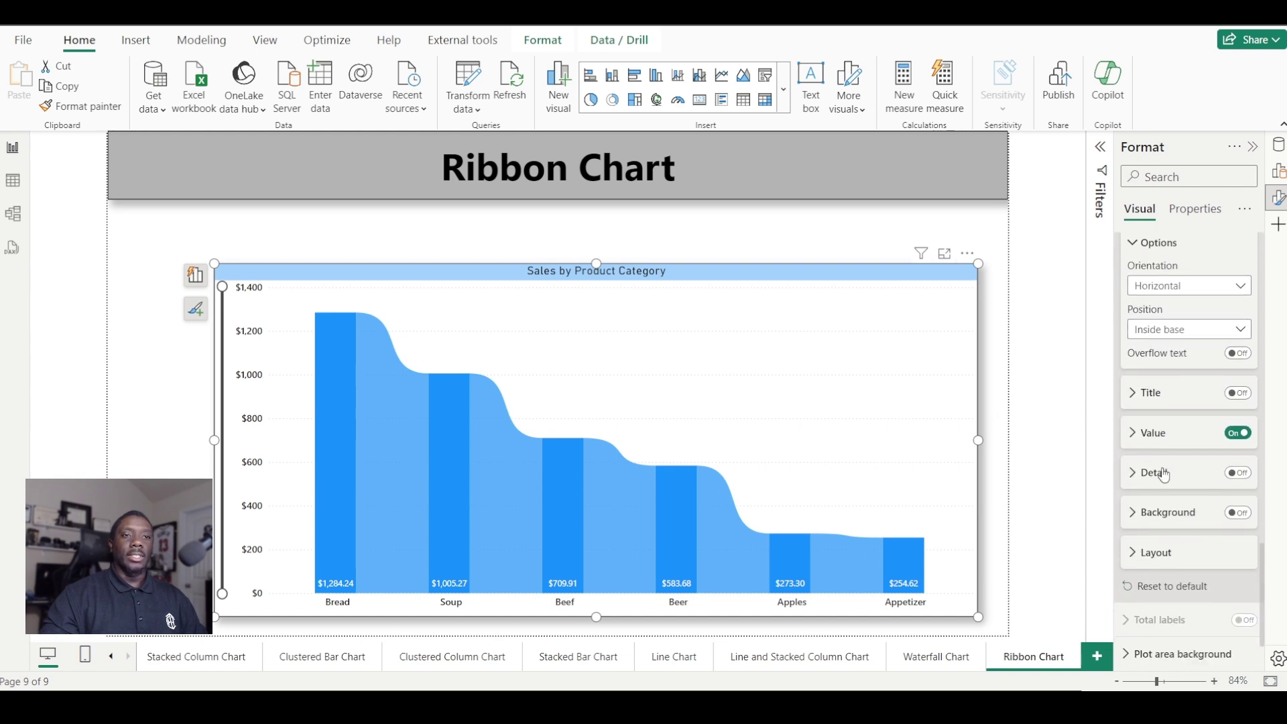
{"action": "left_click", "coordinate": [1154, 431]}
{"action": "scroll", "coordinate": [1157, 446], "scroll_direction": "down", "scroll_amount": 4}
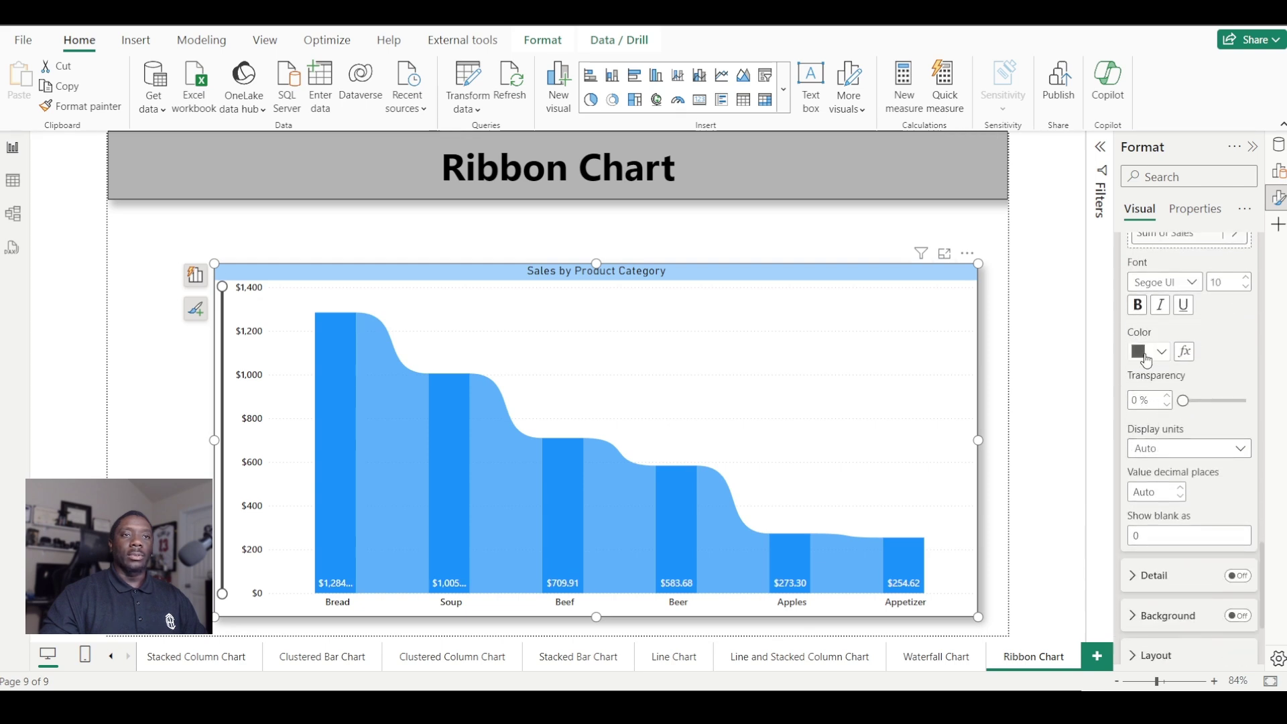
{"action": "left_click", "coordinate": [1149, 351]}
{"action": "left_click", "coordinate": [1041, 417]}
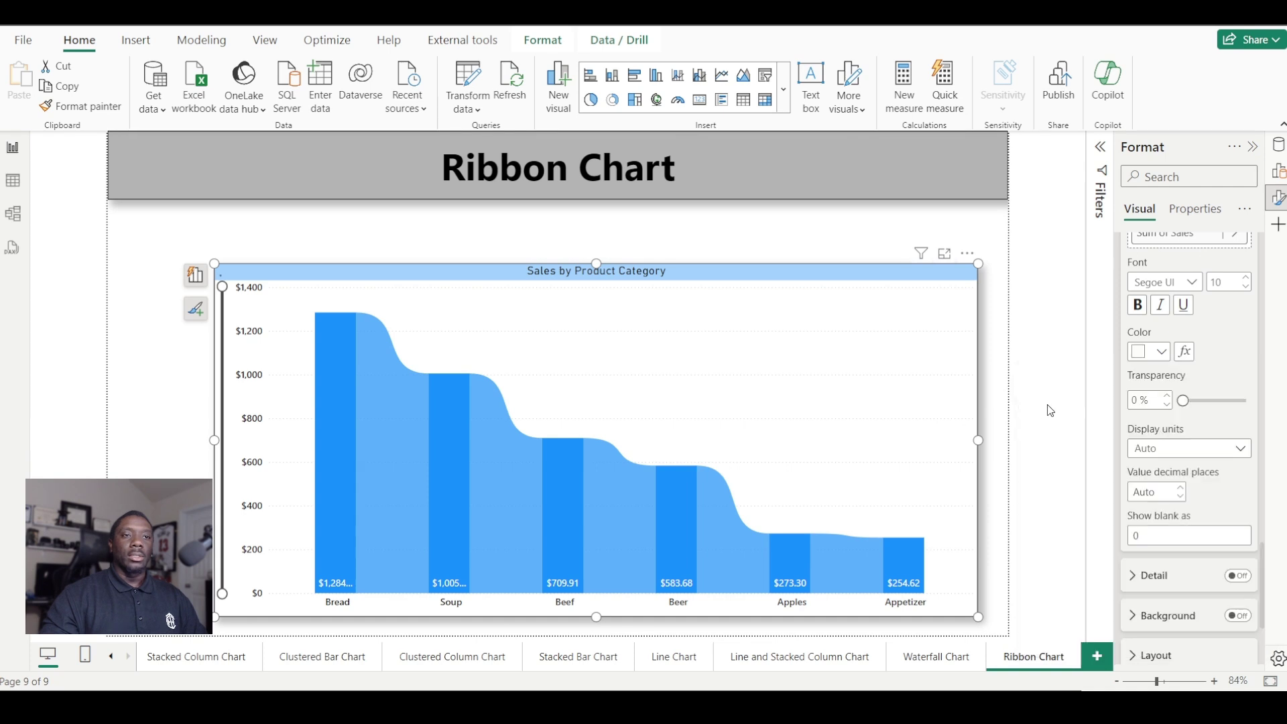
{"action": "left_click", "coordinate": [1166, 282]}
{"action": "left_click", "coordinate": [1161, 465]}
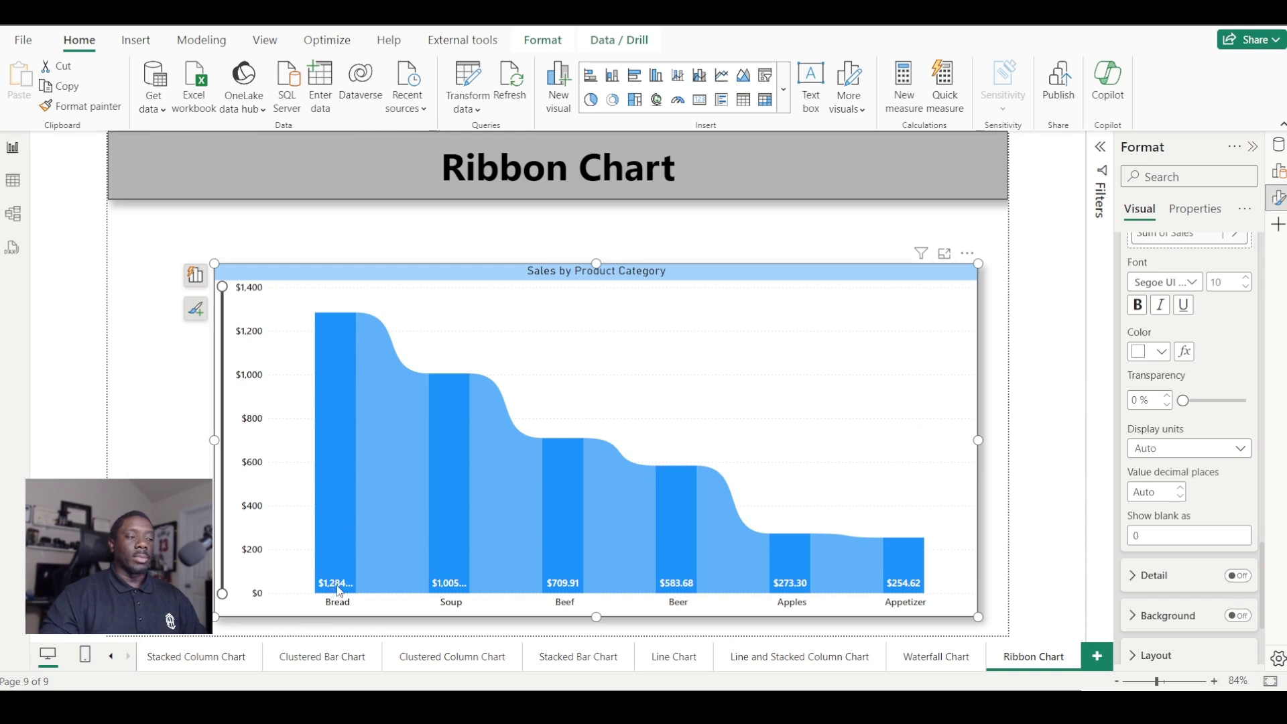
Collapse the Data labels and Gridlines formatting sections.
{"action": "scroll", "coordinate": [1146, 474], "scroll_direction": "up", "scroll_amount": 4}
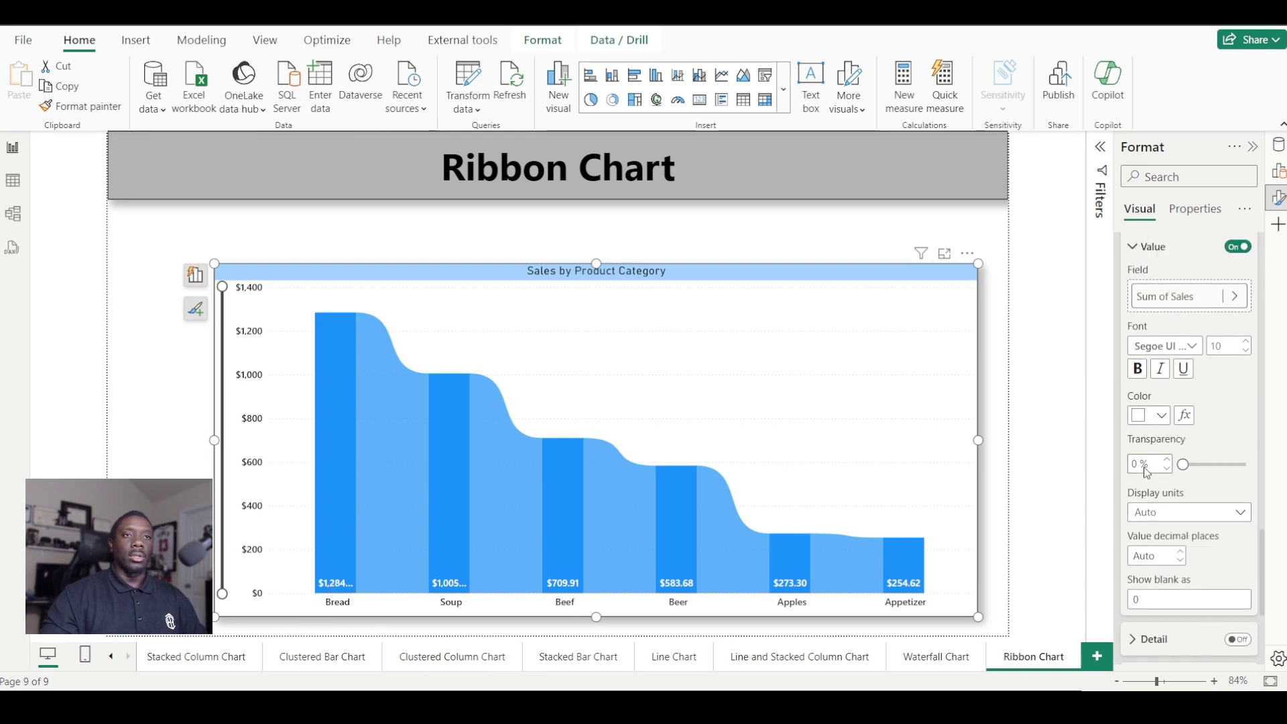
{"action": "scroll", "coordinate": [1140, 472], "scroll_direction": "up", "scroll_amount": 5}
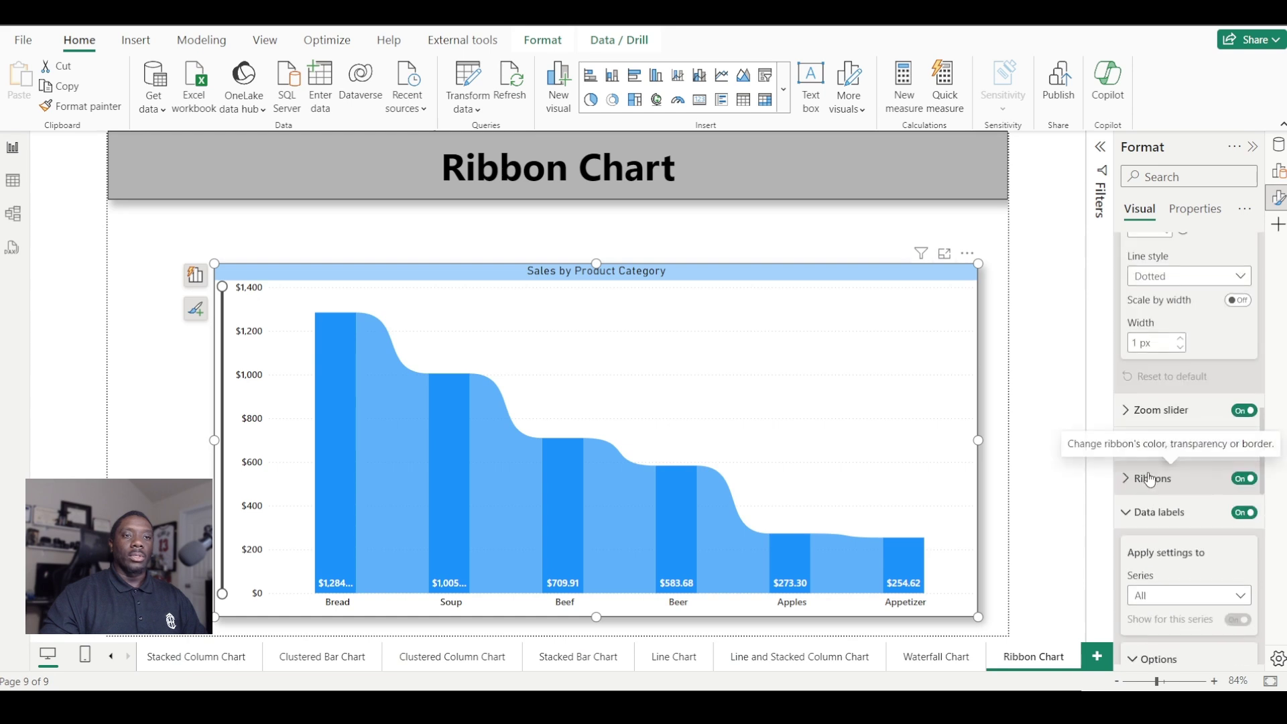
{"action": "left_click", "coordinate": [1129, 431]}
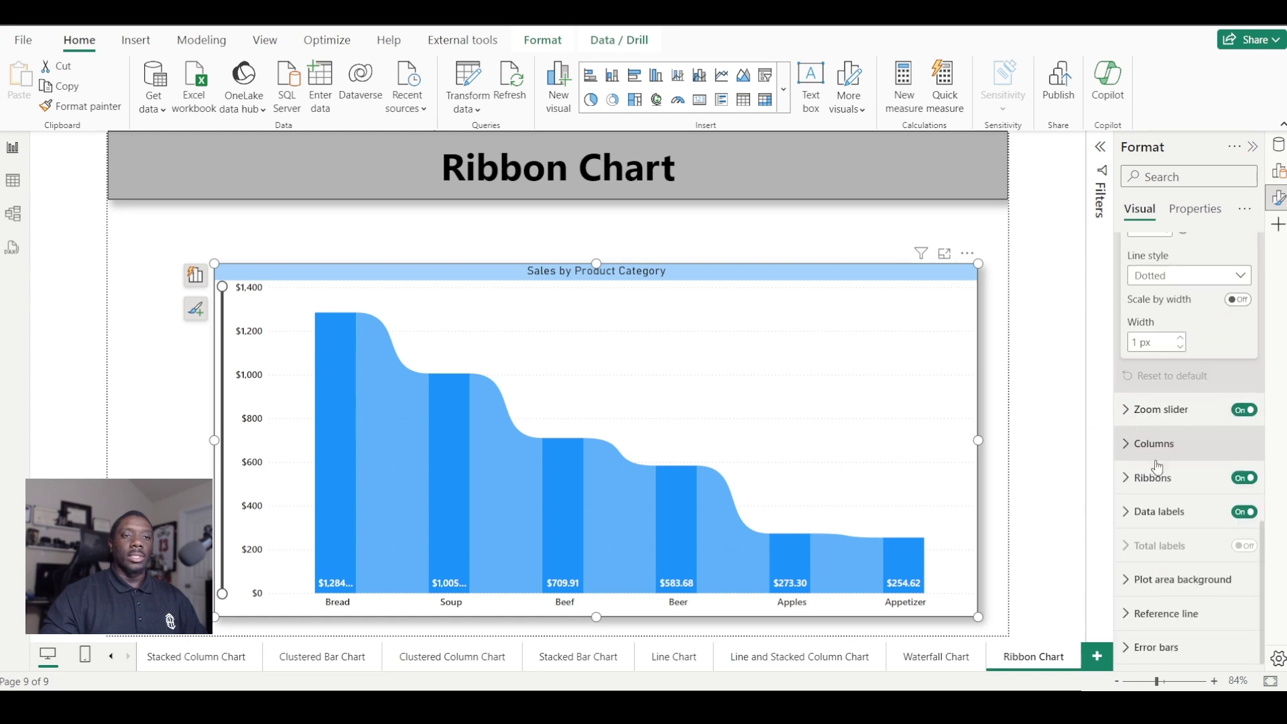
{"action": "scroll", "coordinate": [1138, 536], "scroll_direction": "up", "scroll_amount": 8}
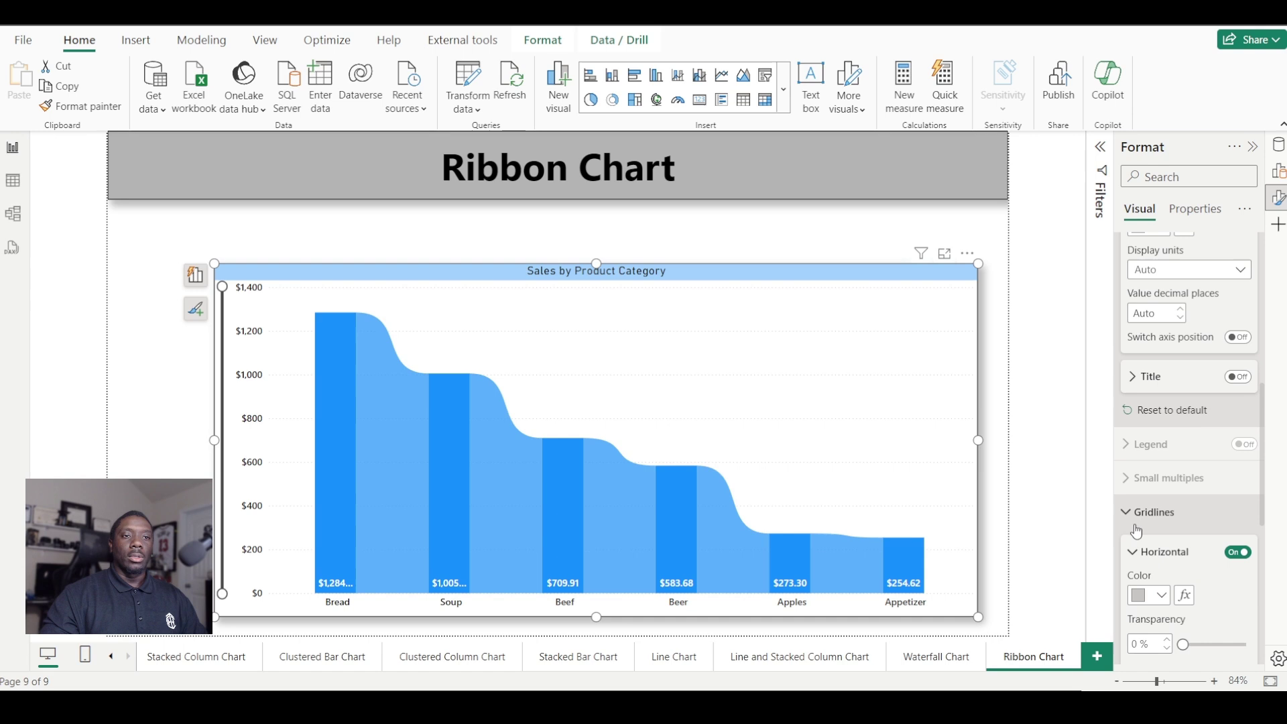
{"action": "left_click", "coordinate": [1126, 513]}
{"action": "scroll", "coordinate": [1140, 511], "scroll_direction": "down", "scroll_amount": 2}
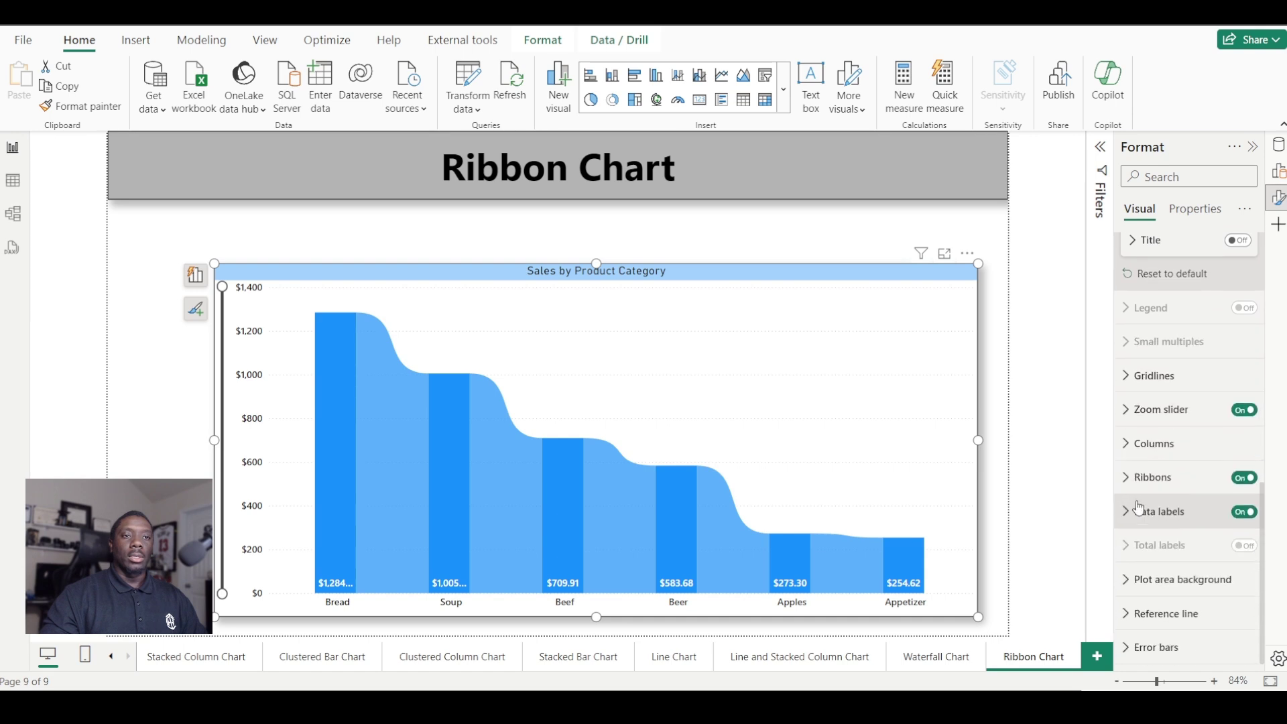
In Columns > Layout, reduce space between categories from 60 % to 24 %.
{"action": "left_click", "coordinate": [1131, 443]}
{"action": "scroll", "coordinate": [1139, 449], "scroll_direction": "down", "scroll_amount": 3}
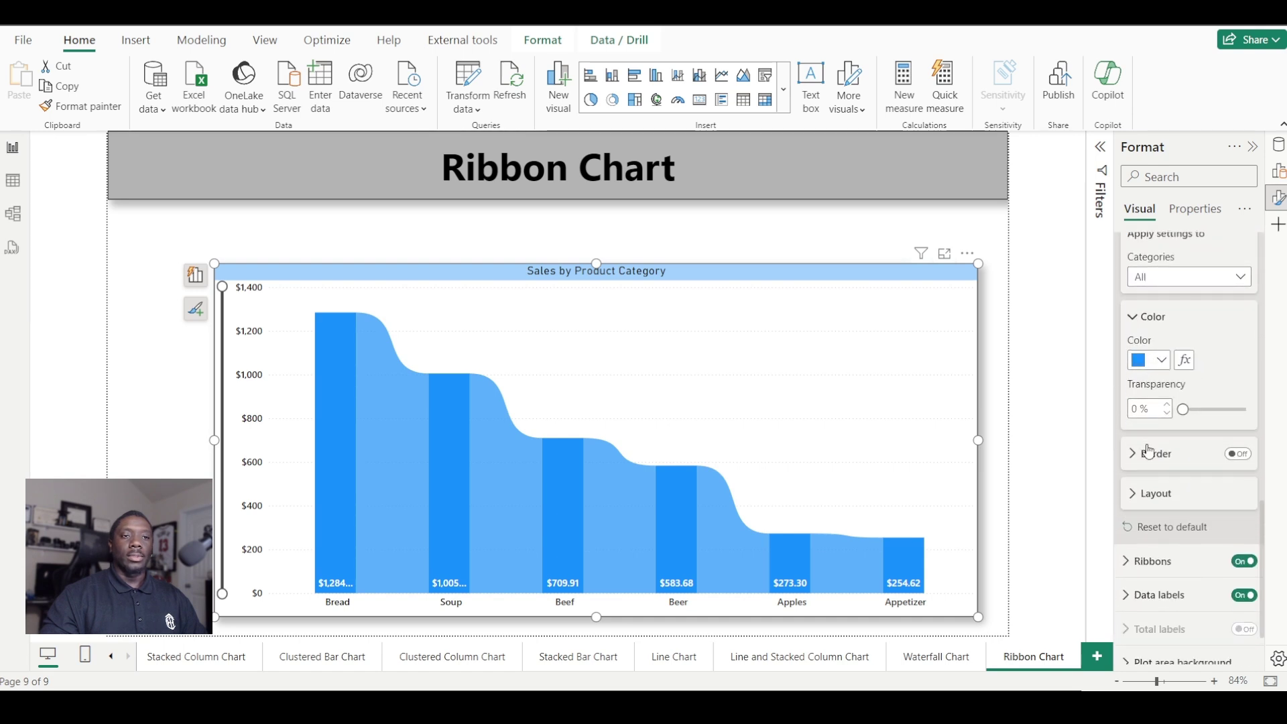
{"action": "left_click", "coordinate": [1142, 451]}
{"action": "left_click_drag", "start_coordinate": [1232, 352], "coordinate": [1203, 355]}
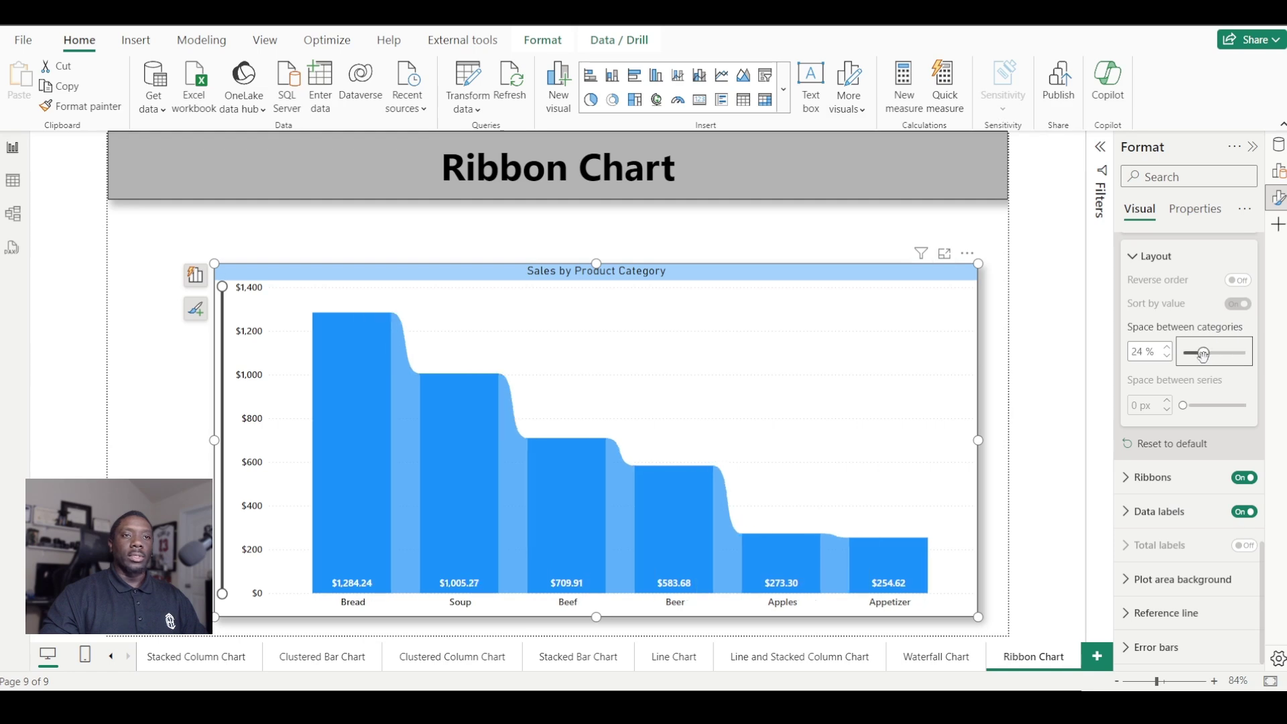
{"action": "scroll", "coordinate": [1184, 382], "scroll_direction": "up", "scroll_amount": 1}
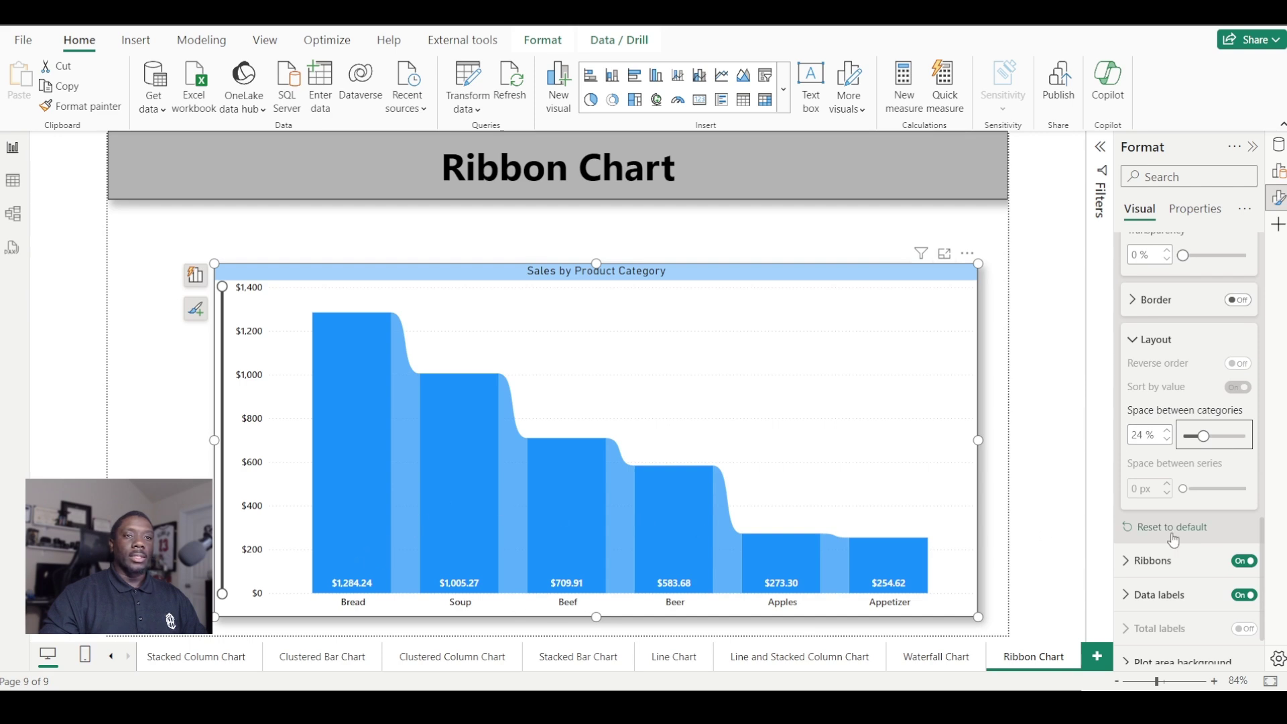
{"action": "scroll", "coordinate": [1172, 538], "scroll_direction": "down", "scroll_amount": 1}
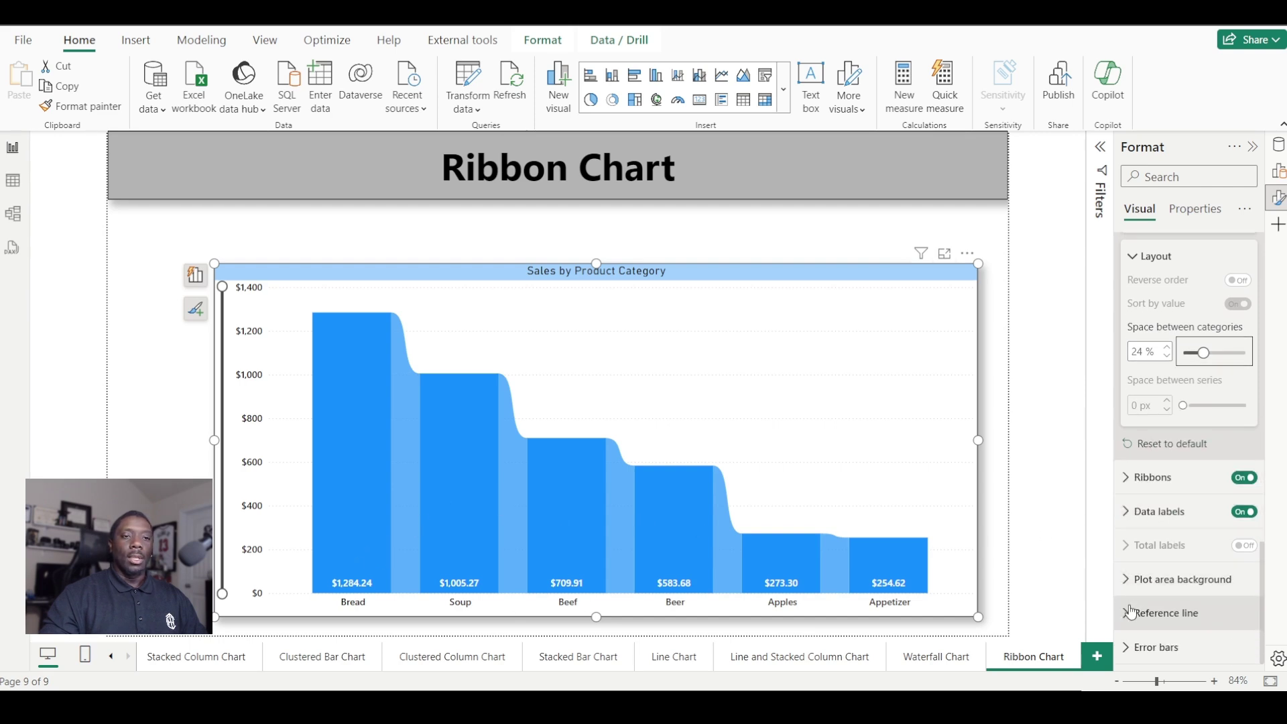
Add a new reference line of type Constant line.
{"action": "left_click", "coordinate": [1131, 612]}
{"action": "left_click", "coordinate": [1166, 447]}
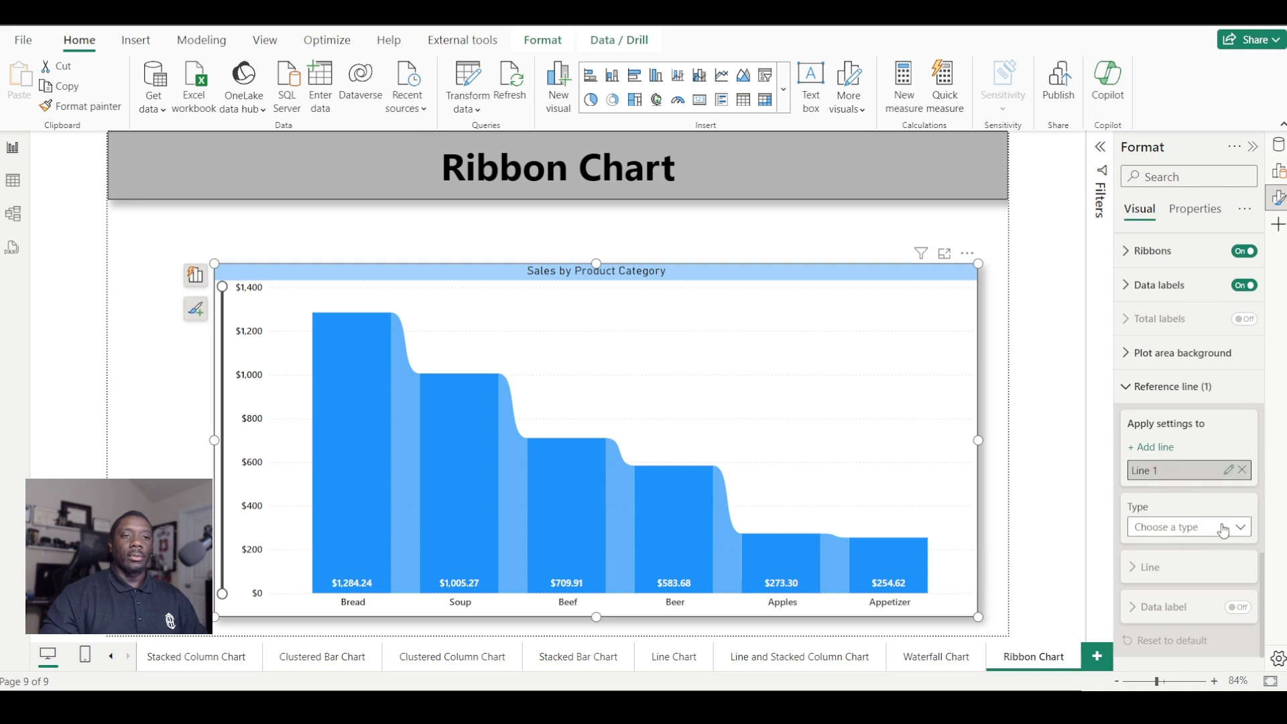
{"action": "left_click", "coordinate": [1223, 528]}
{"action": "left_click", "coordinate": [1185, 548]}
Set the reference line's value to 650 and its colour to Black.
{"action": "left_click", "coordinate": [1150, 444]}
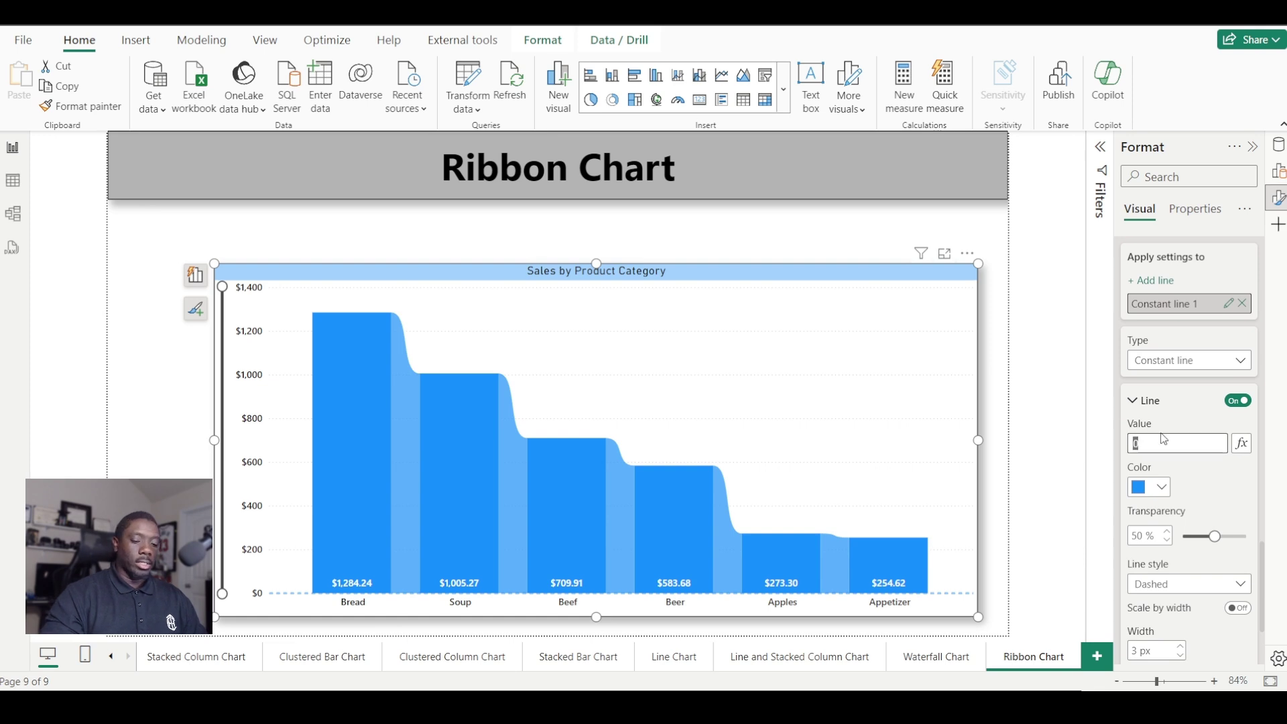
{"action": "type", "text": "650"}
{"action": "key", "text": "Return"}
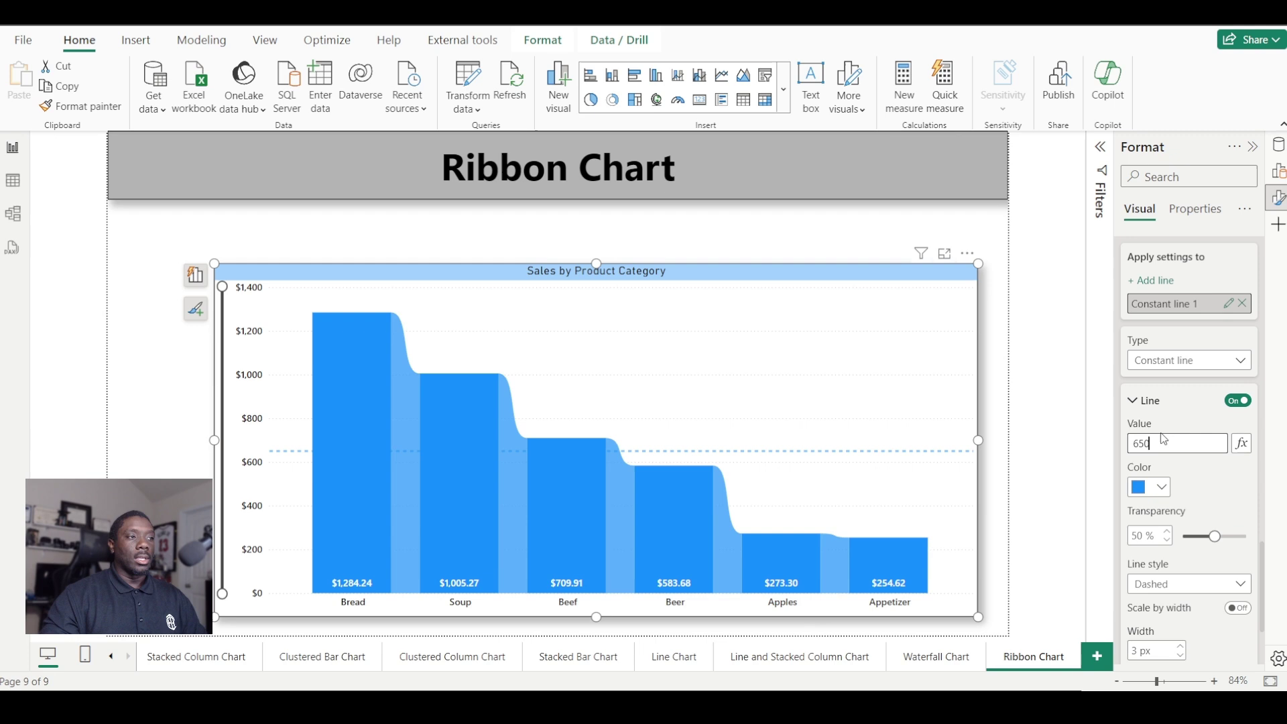
{"action": "left_click", "coordinate": [1152, 488]}
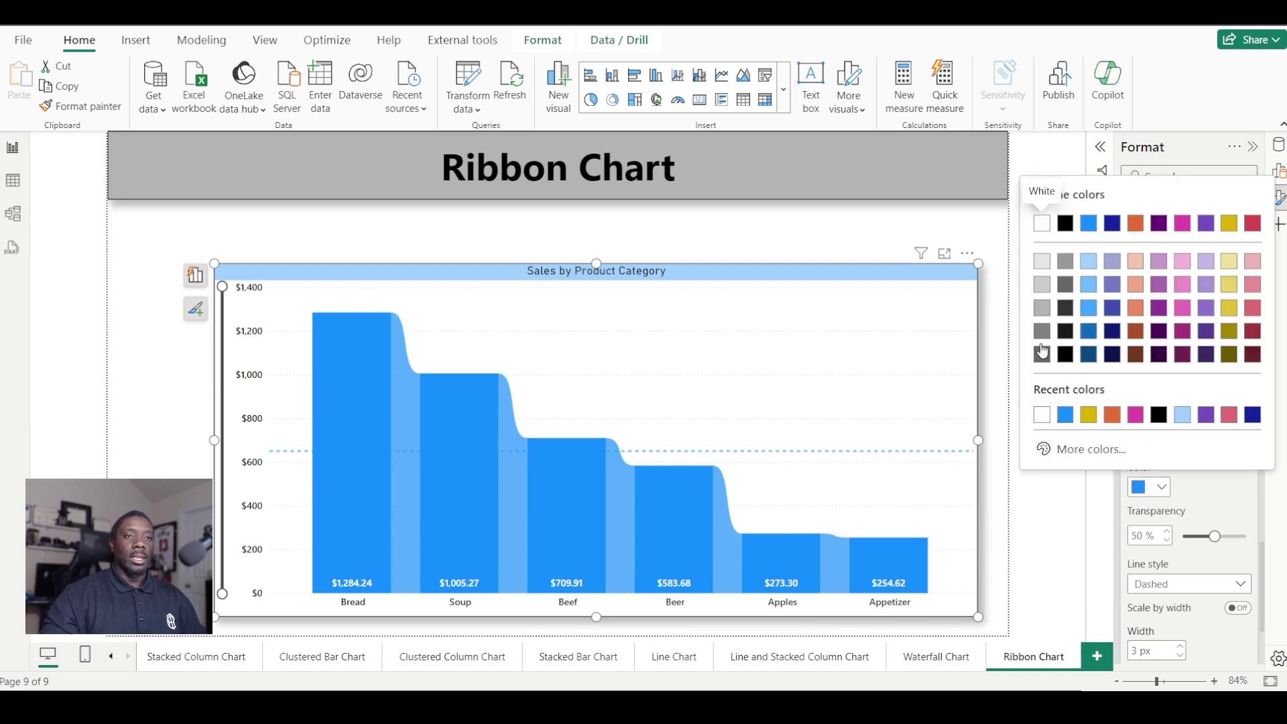
{"action": "left_click", "coordinate": [1065, 223]}
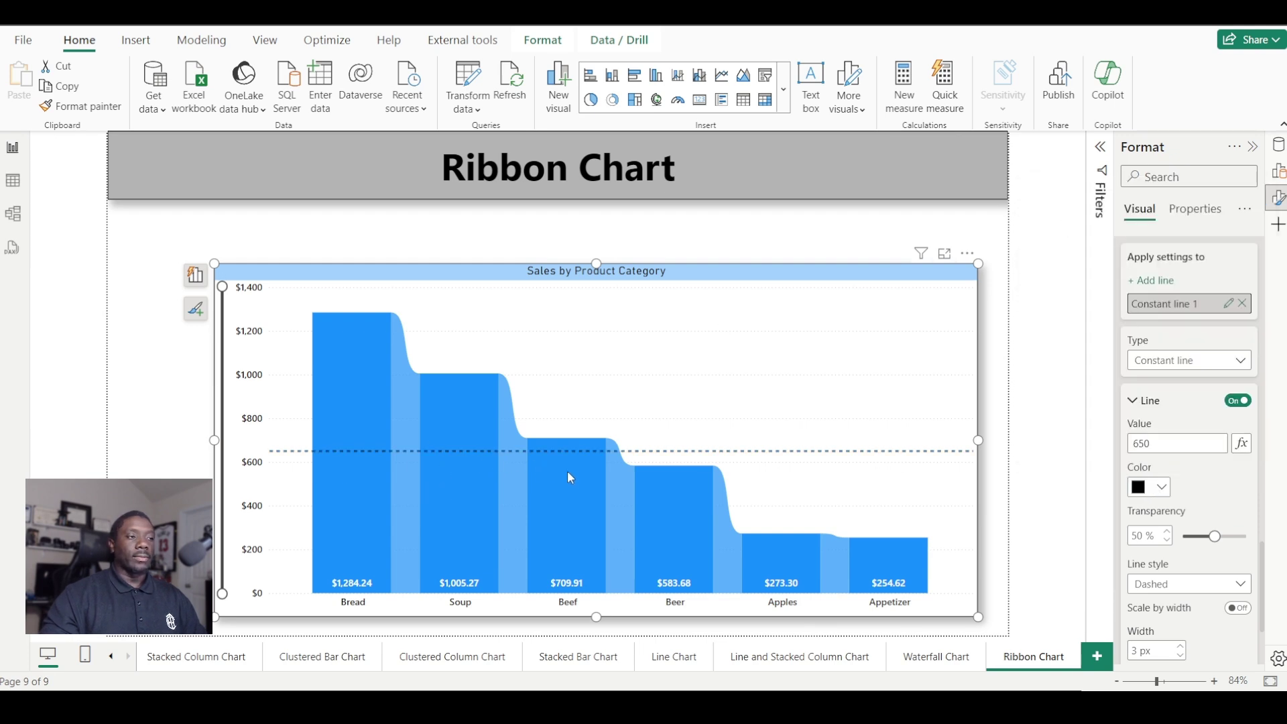
Keep the reference line's style Dashed.
{"action": "scroll", "coordinate": [1216, 587], "scroll_direction": "down", "scroll_amount": 3}
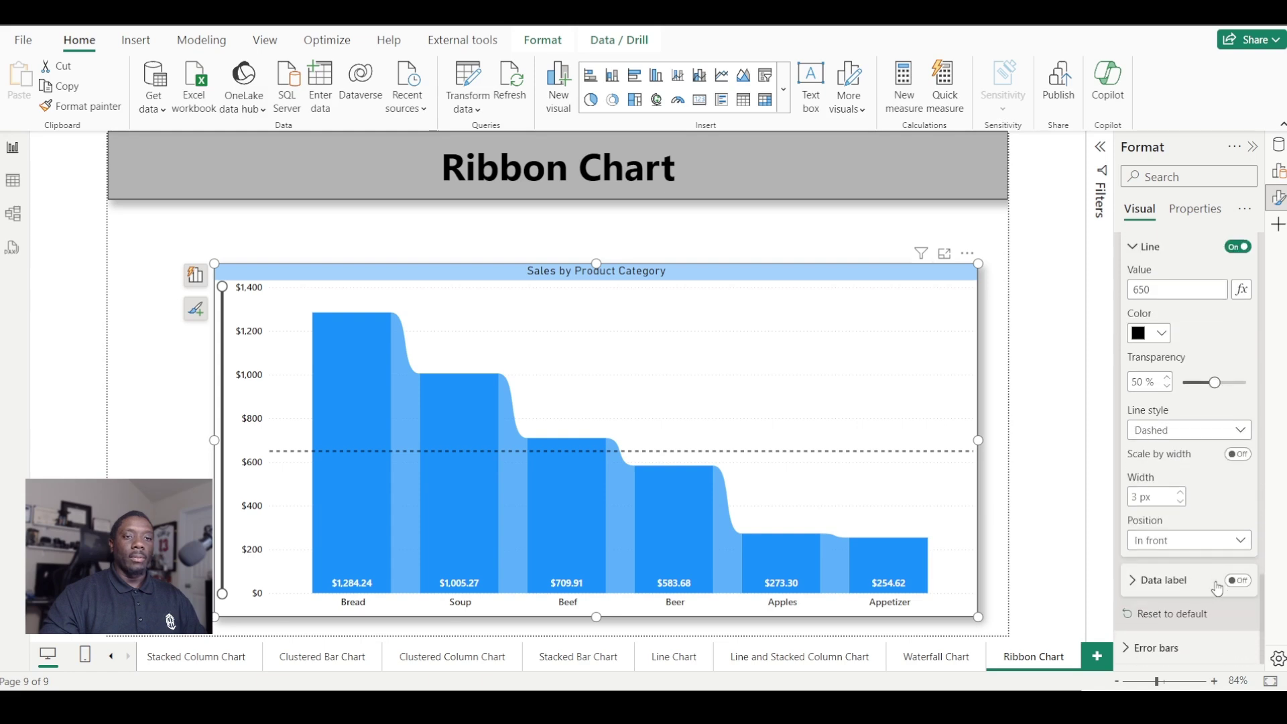
{"action": "left_click", "coordinate": [1197, 432]}
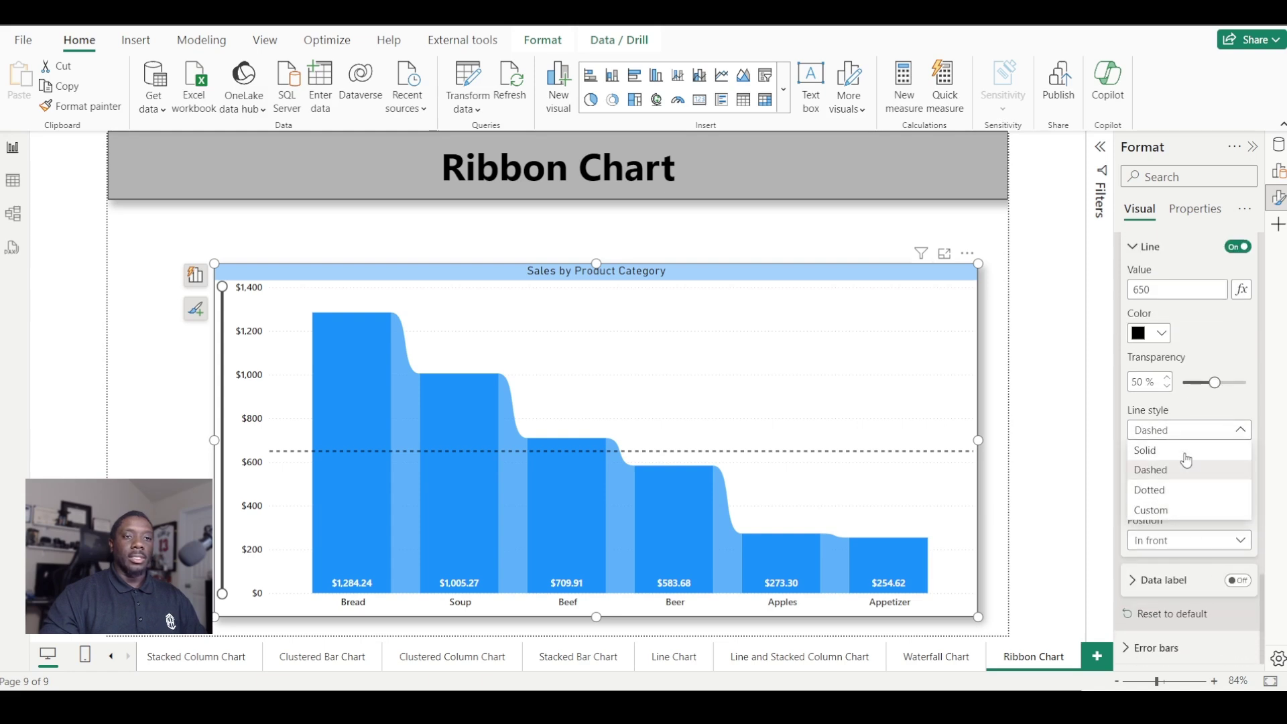
{"action": "left_click", "coordinate": [1233, 418]}
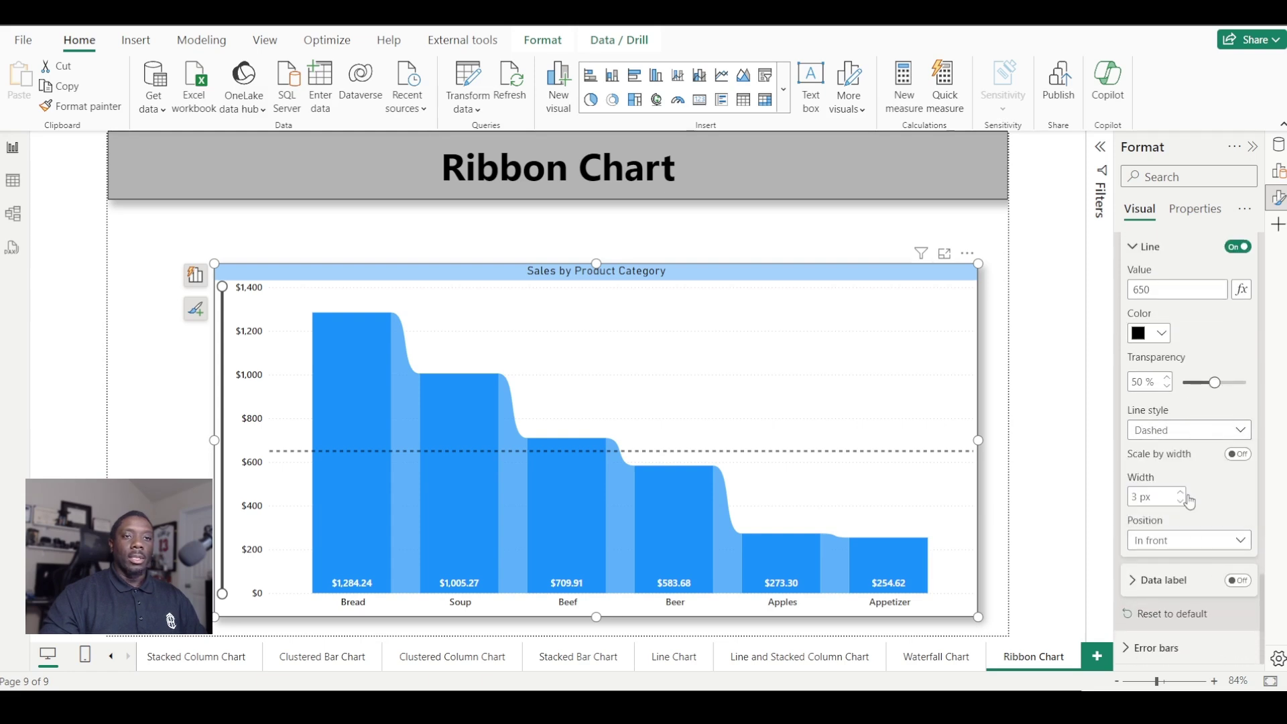
After trying Behind, place the line In front and turn on its $650.00 data label.
{"action": "left_click", "coordinate": [1187, 542]}
{"action": "left_click", "coordinate": [1173, 568]}
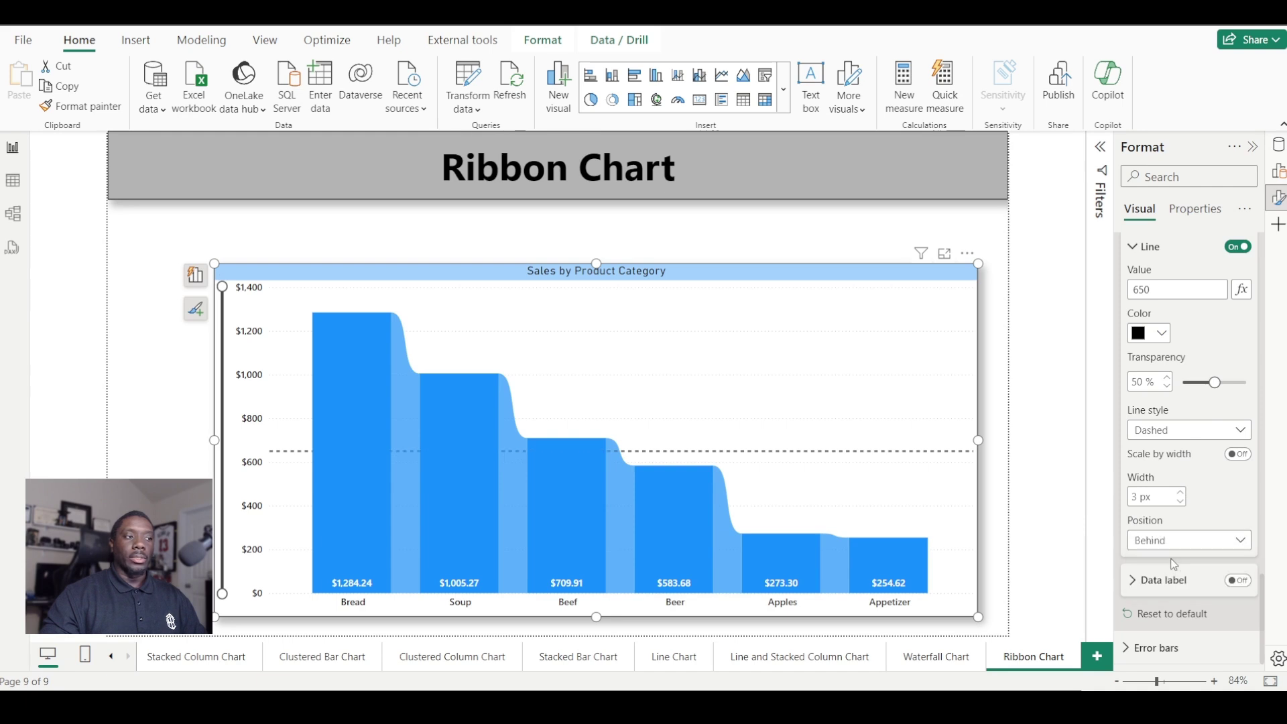
{"action": "left_click", "coordinate": [1131, 546]}
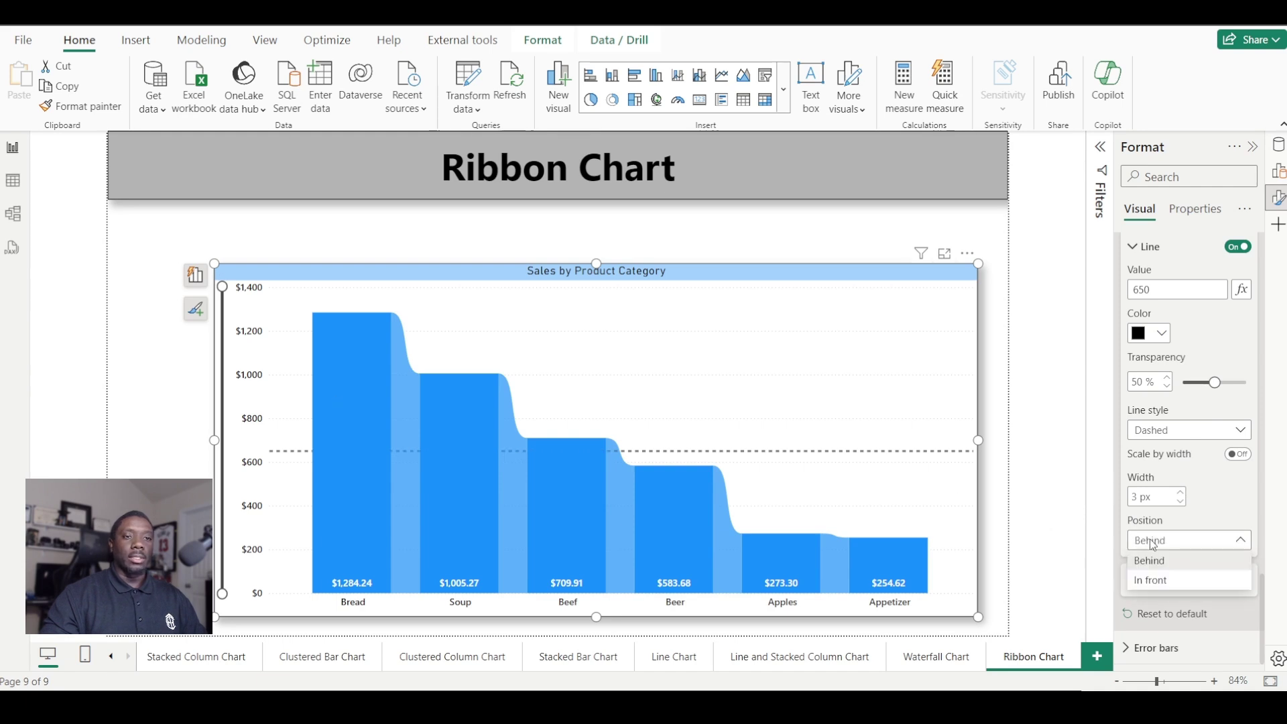
{"action": "left_click", "coordinate": [1158, 576]}
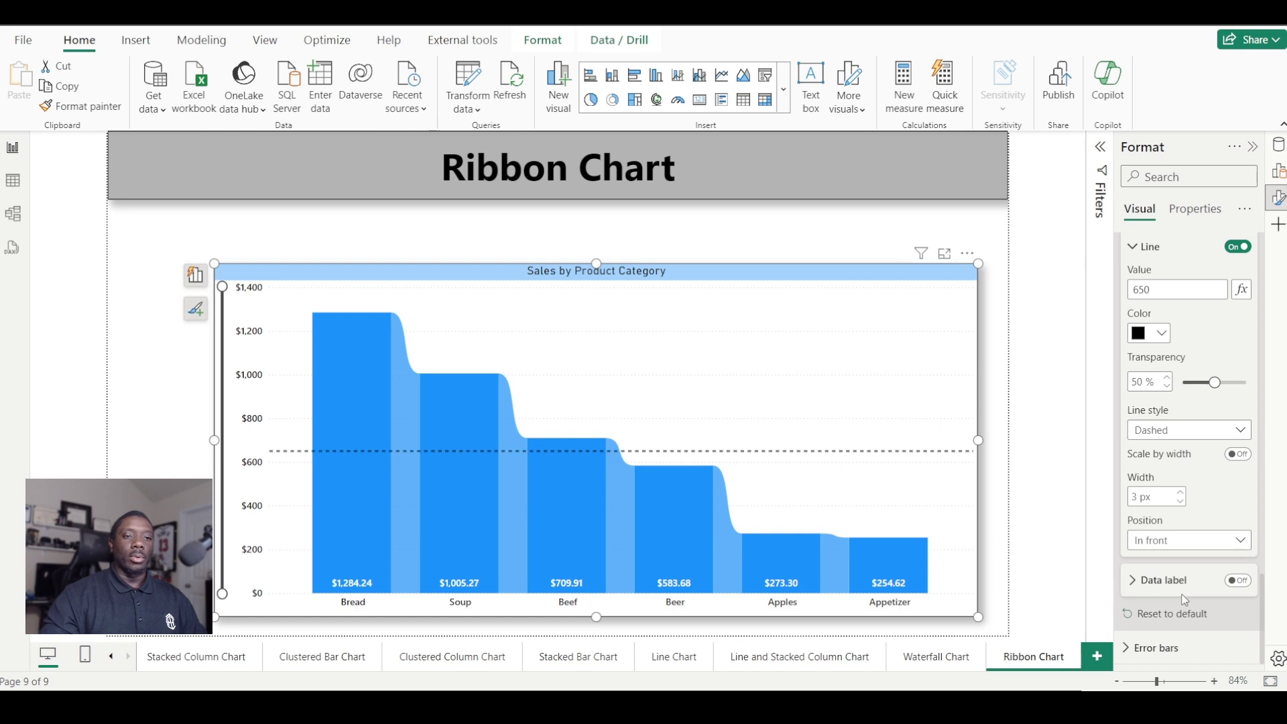
{"action": "left_click", "coordinate": [1238, 582]}
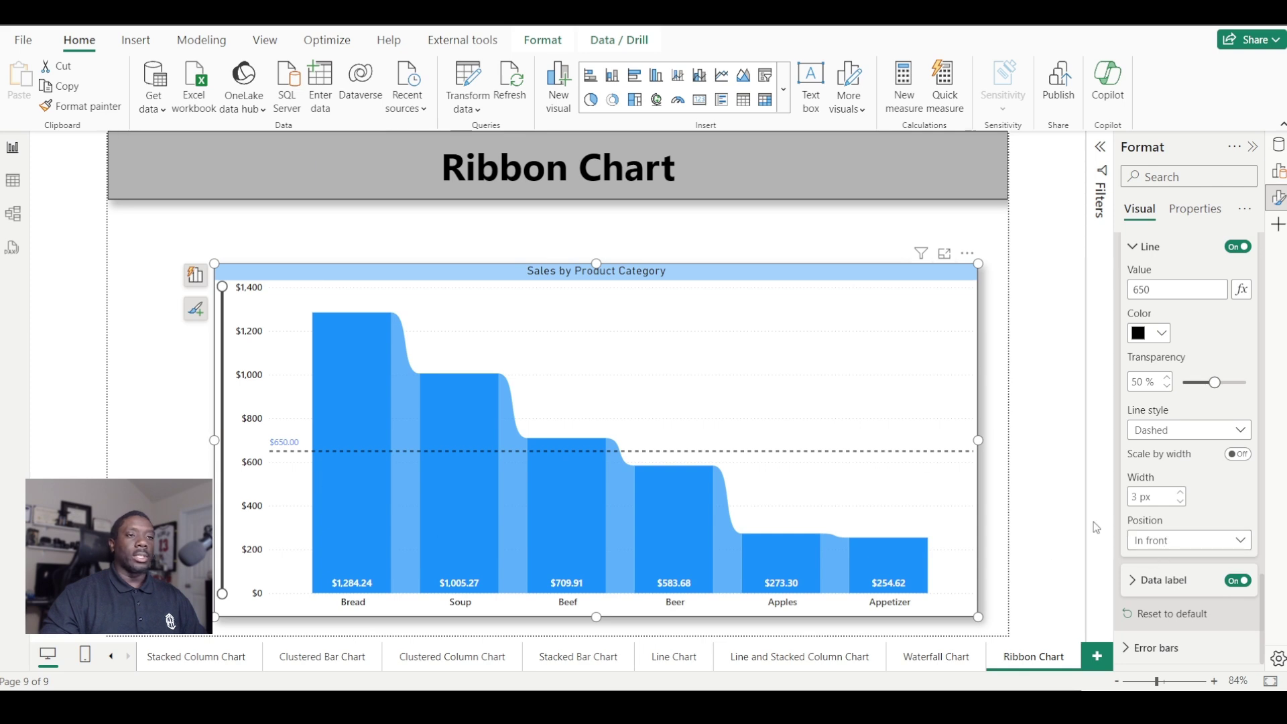
{"action": "scroll", "coordinate": [1174, 473], "scroll_direction": "up", "scroll_amount": 10}
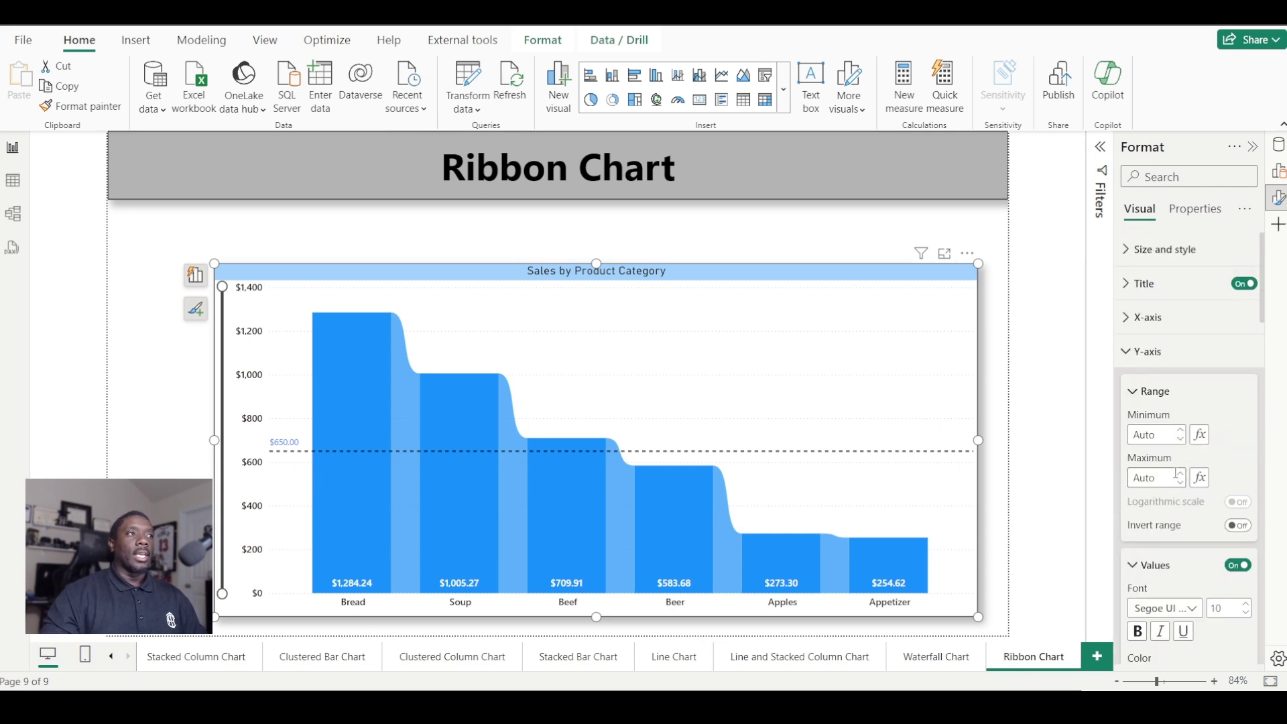